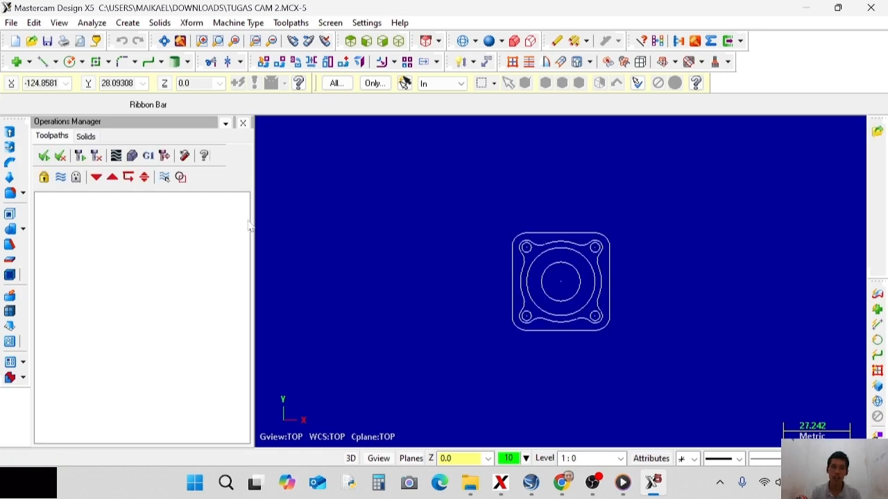
Set the machine type to the default mill.
click(255, 23)
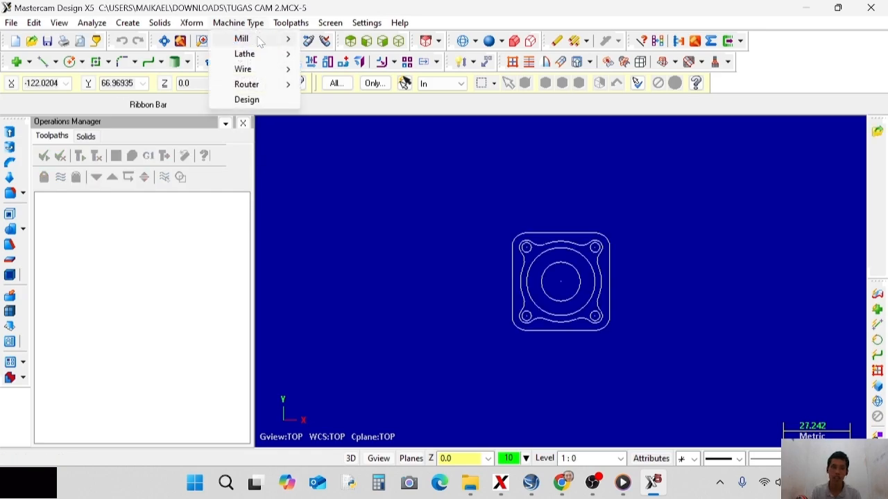
mouse_move(260, 43)
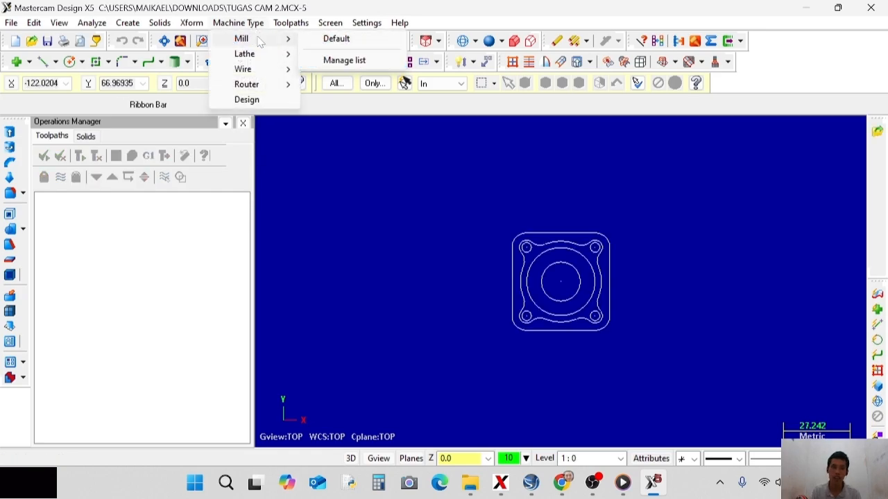
click(330, 39)
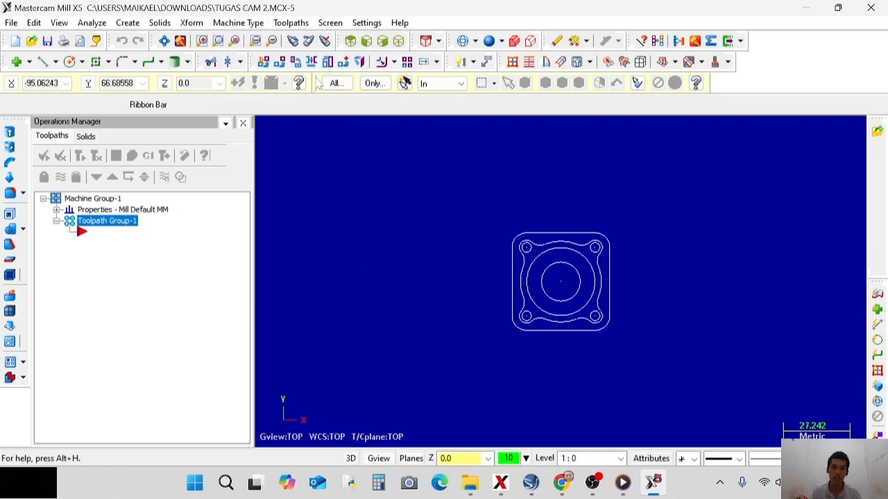
Define rectangular stock from the bounding box of all entities, with a Z thickness of 10 mm.
click(398, 42)
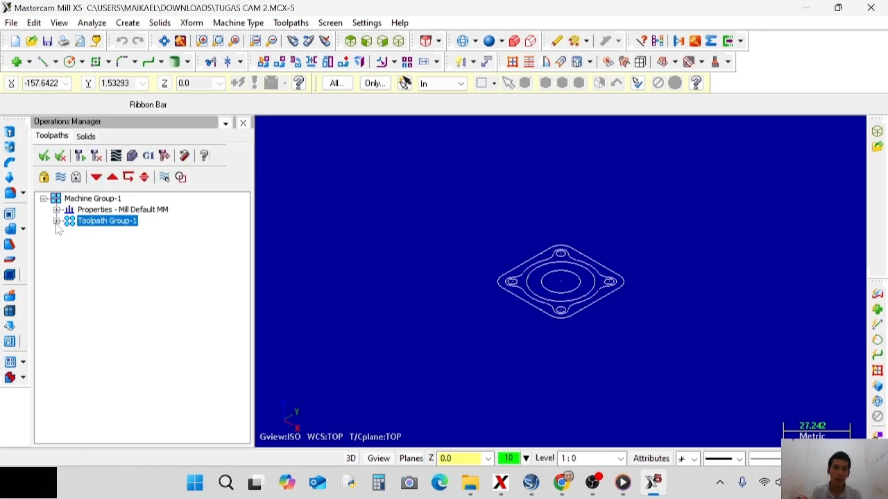
click(56, 221)
click(56, 209)
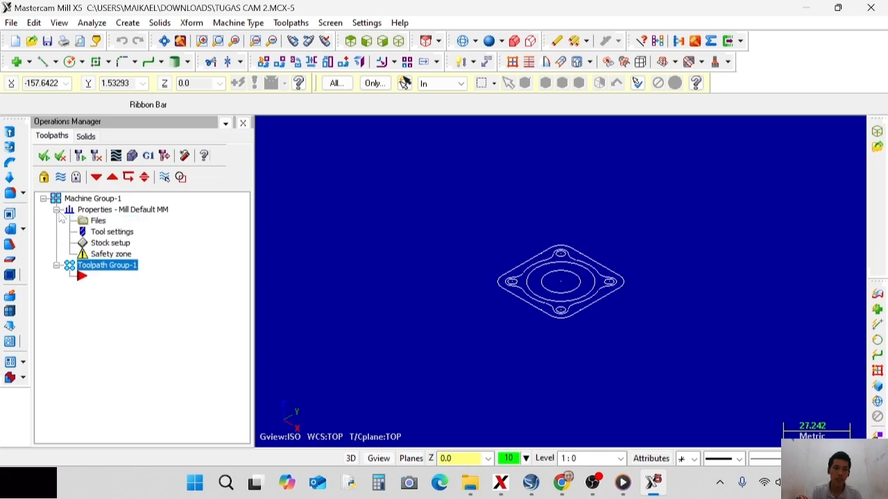
click(101, 243)
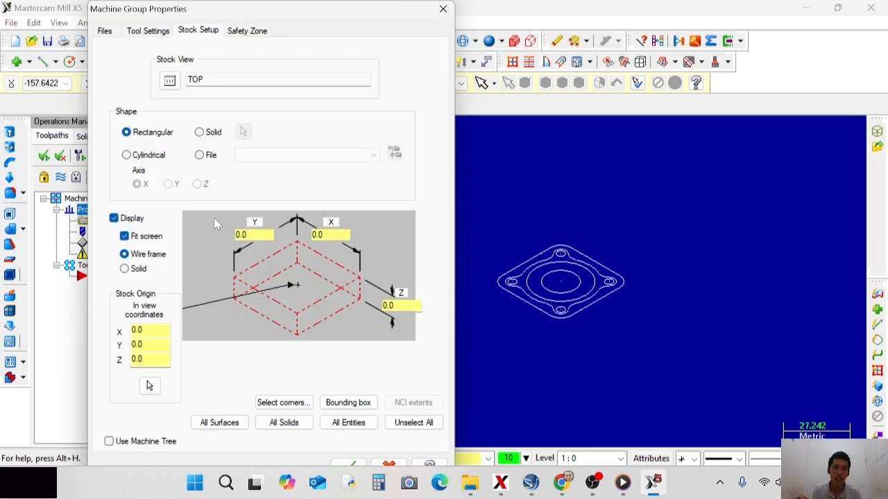
click(348, 402)
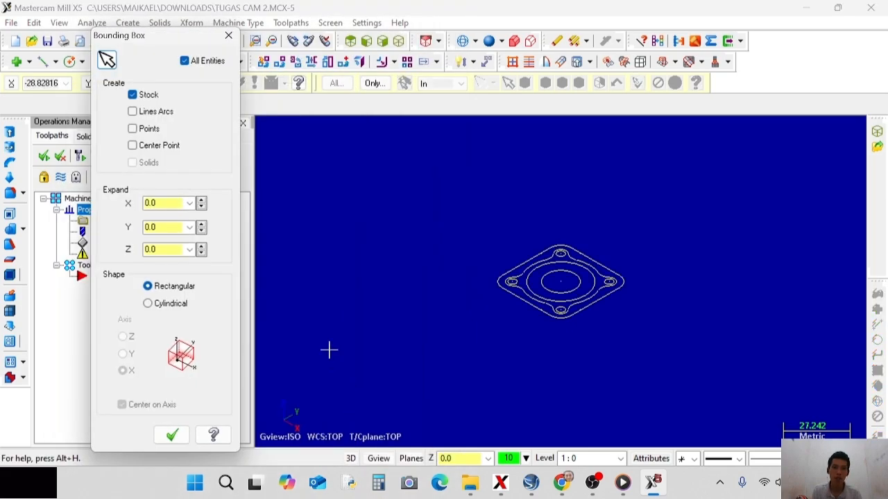
click(172, 435)
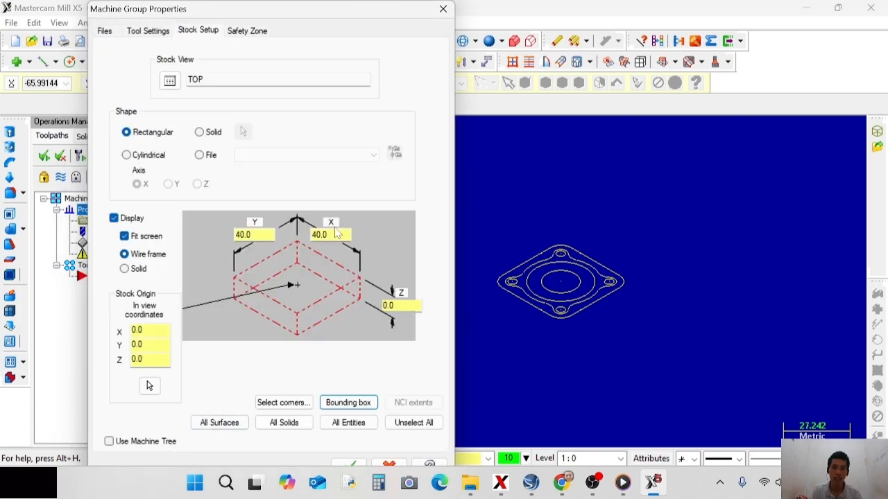
double_click(393, 305)
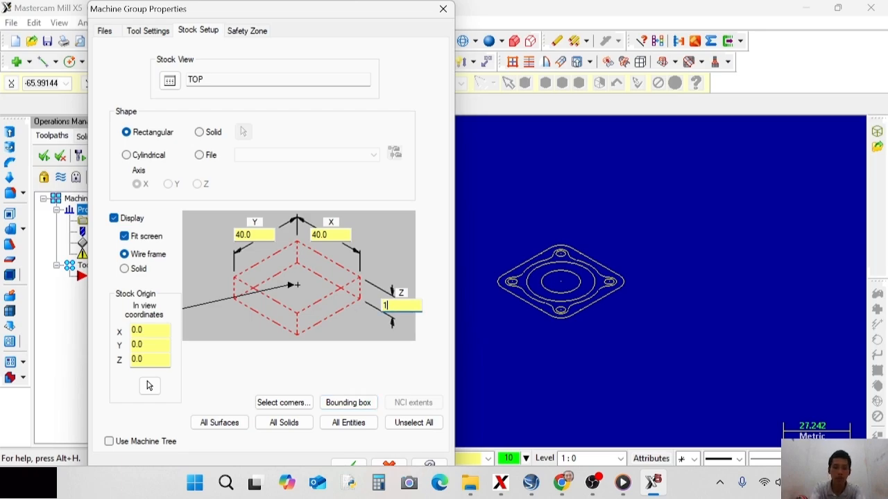
text(10)
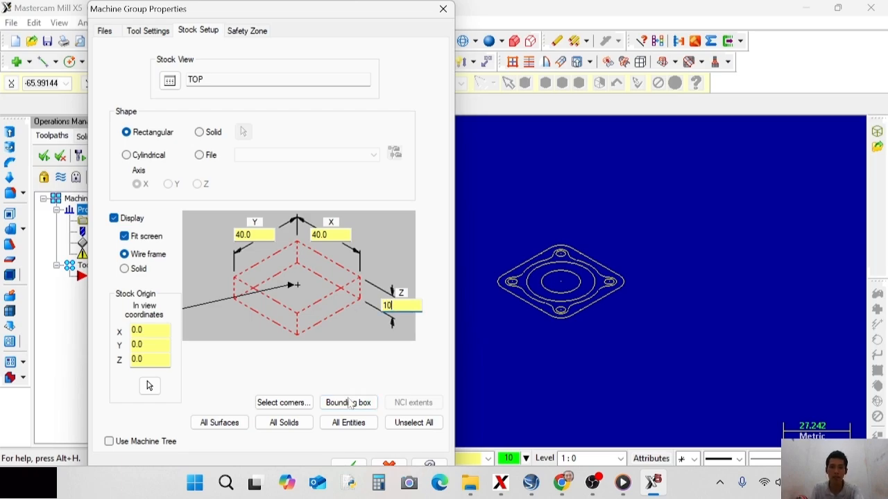
click(353, 464)
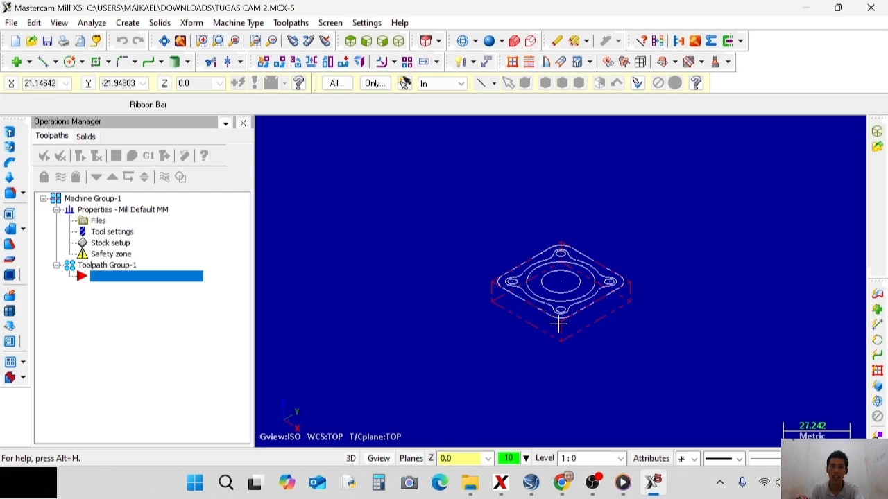
mouse_move(495, 301)
middle_down()
mouse_move(501, 307)
mouse_move(465, 283)
mouse_move(478, 301)
mouse_move(497, 299)
middle_up()
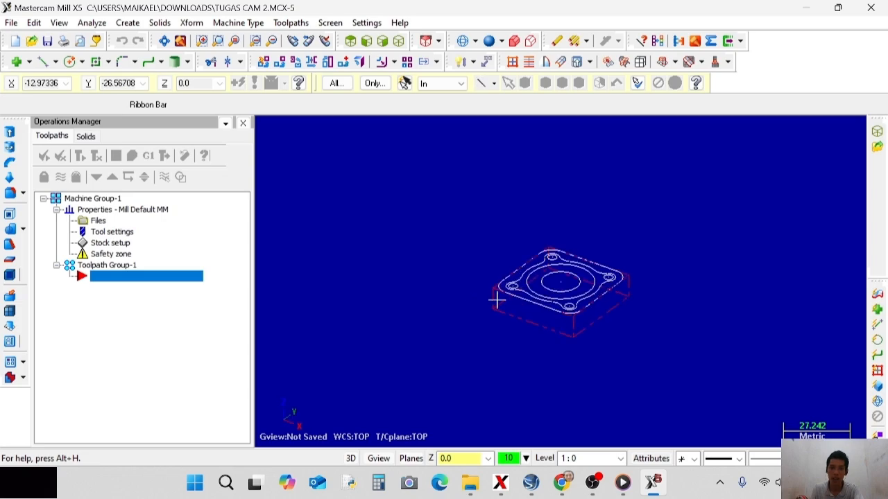
Create a contour toolpath with the NC name TUGAS CAM 2, chaining the wavy profile around the four corner holes.
right_click(151, 279)
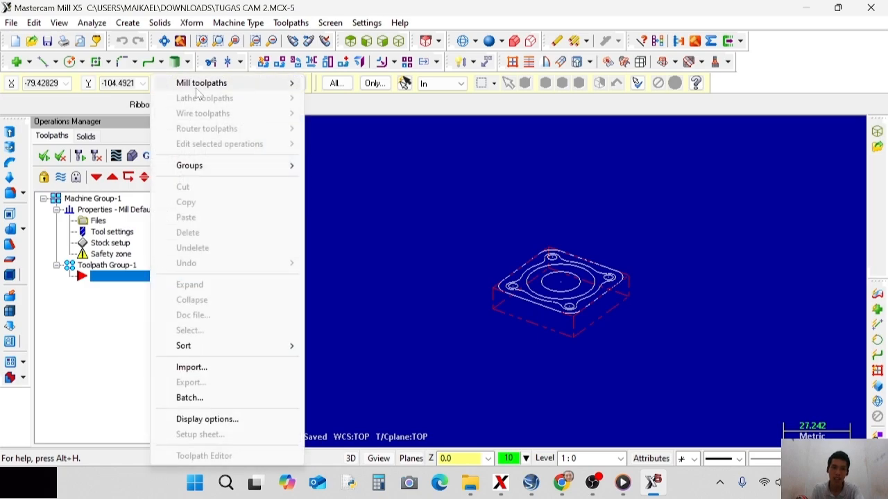
mouse_move(198, 84)
click(358, 143)
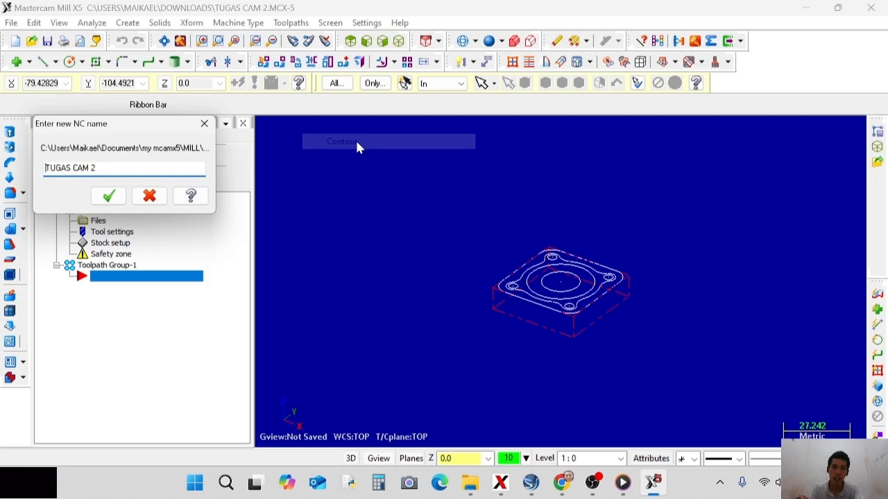
click(109, 199)
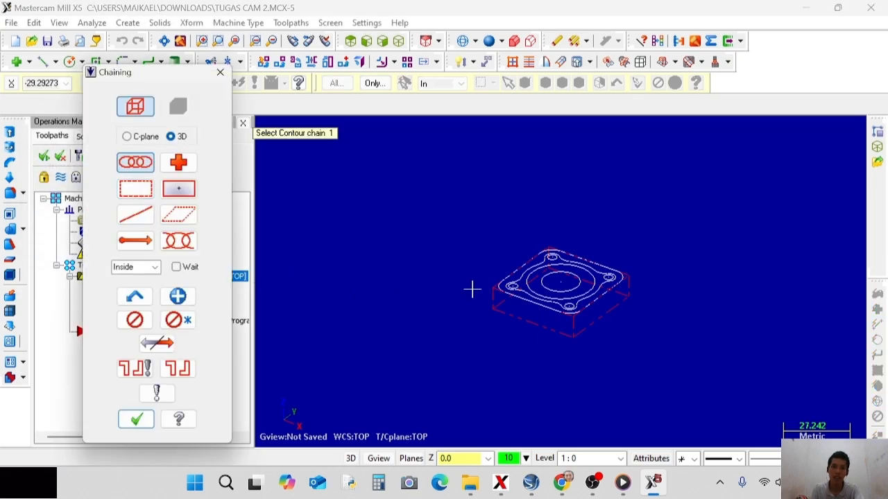
scroll(510, 286, up, 4)
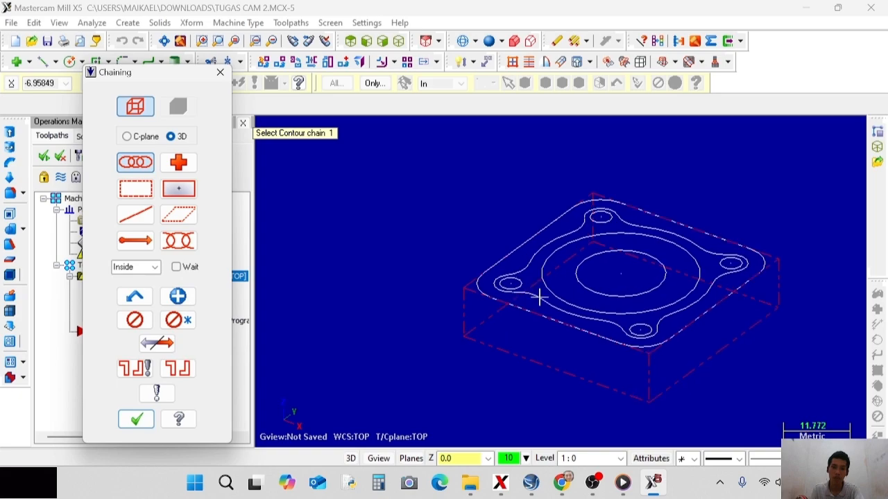
click(539, 295)
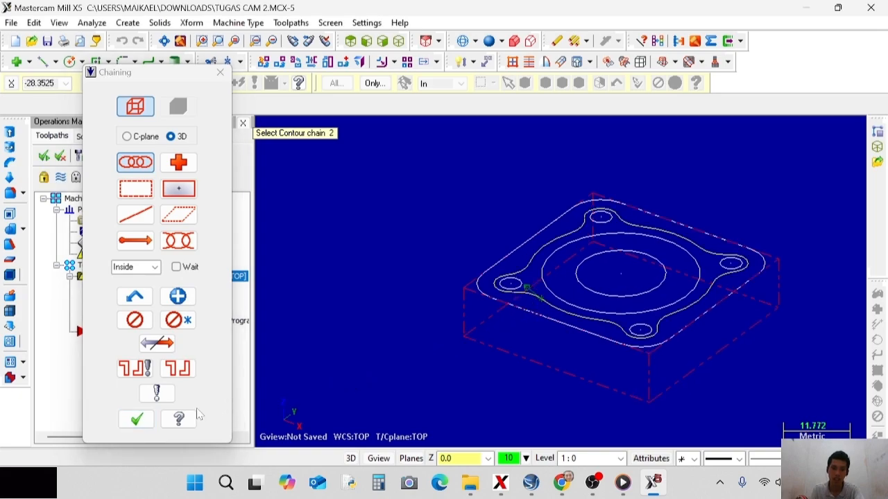
click(146, 423)
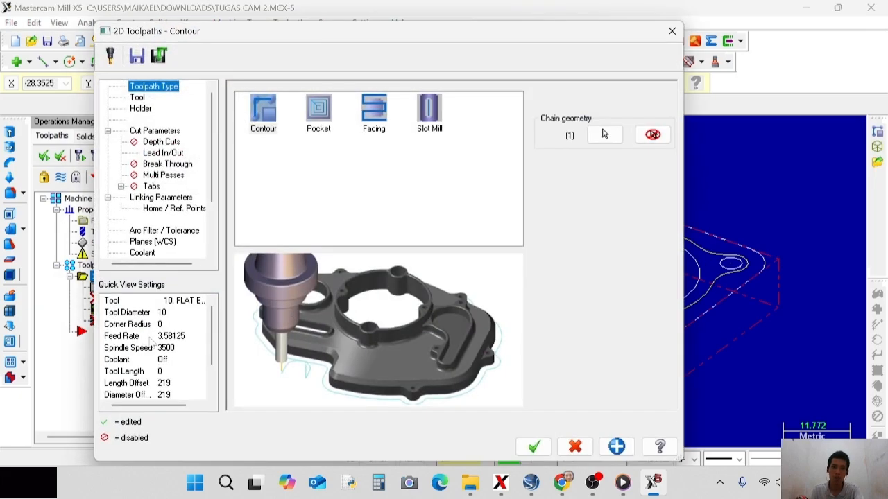
Assign the 10 mm flat endmill, tool 219, from the tool library to the contour toolpath.
click(143, 100)
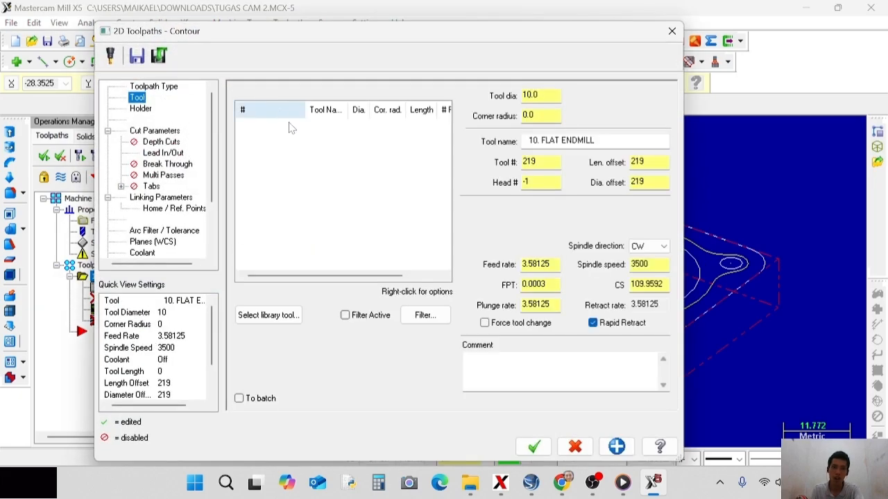
click(294, 322)
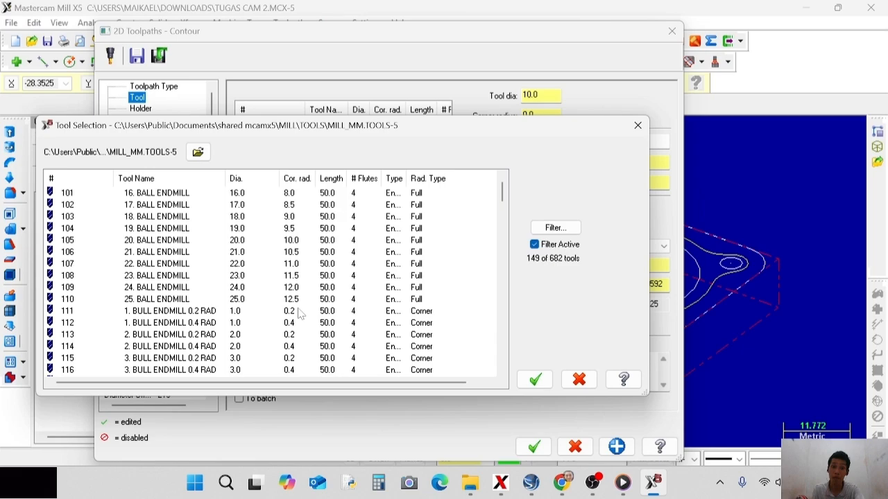
scroll(298, 312, down, 10)
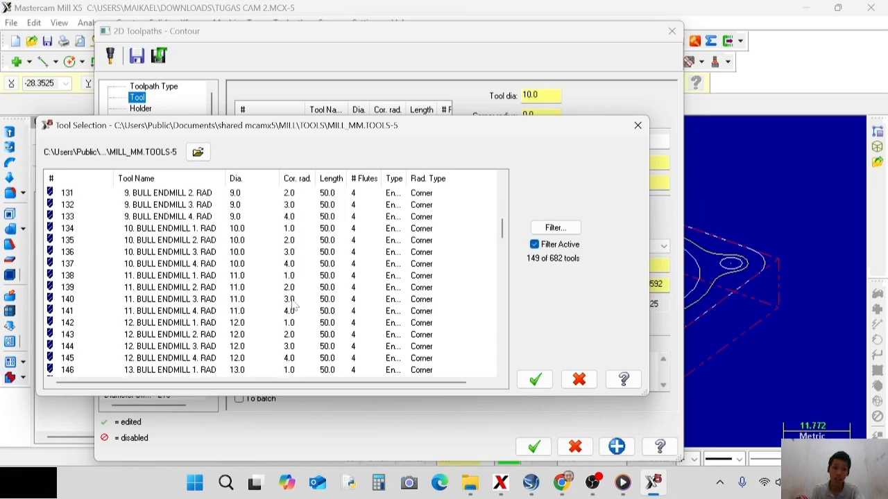
scroll(293, 306, down, 7)
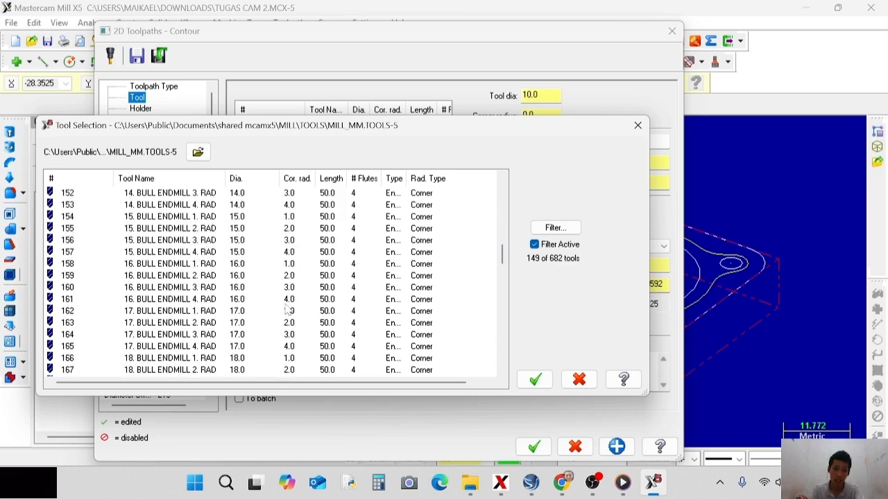
scroll(287, 309, down, 18)
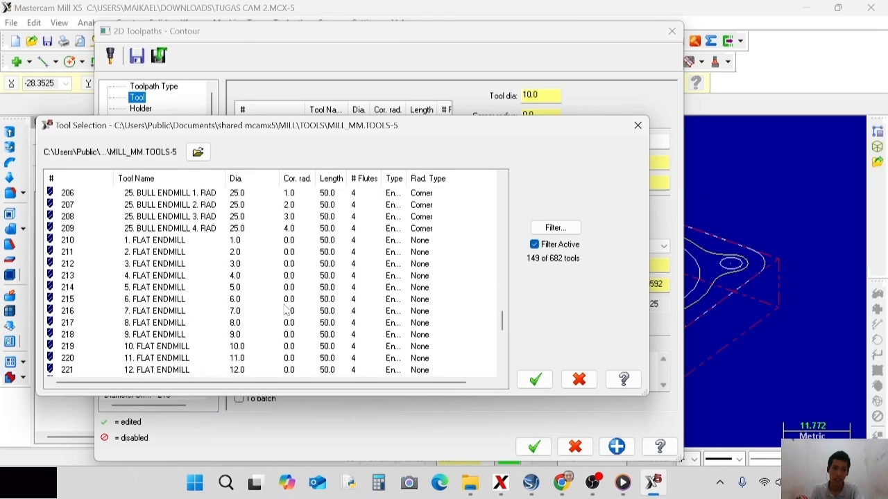
scroll(285, 310, down, 2)
click(157, 276)
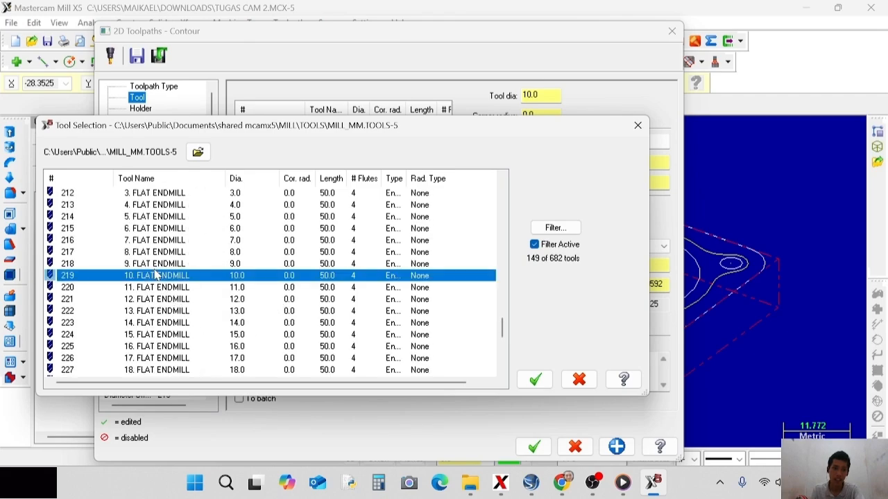
click(534, 379)
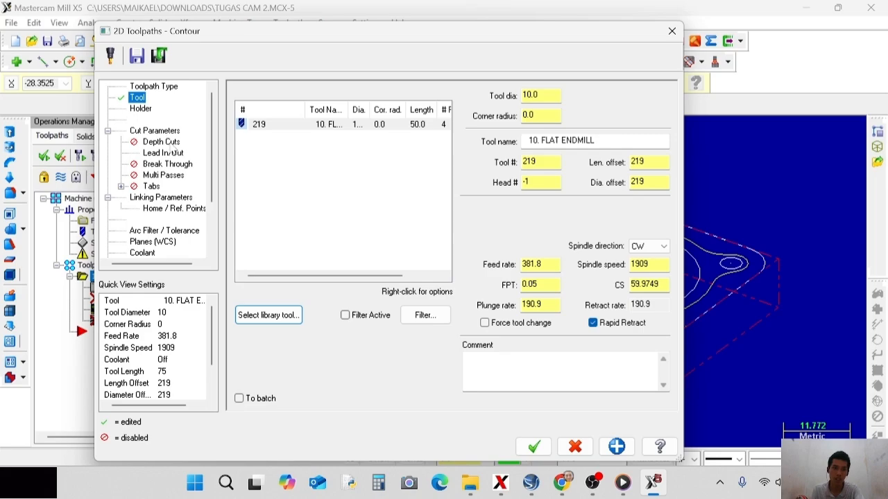
Enable depth cuts with a 3 mm maximum rough step and disable lead in/out for the contour.
click(161, 141)
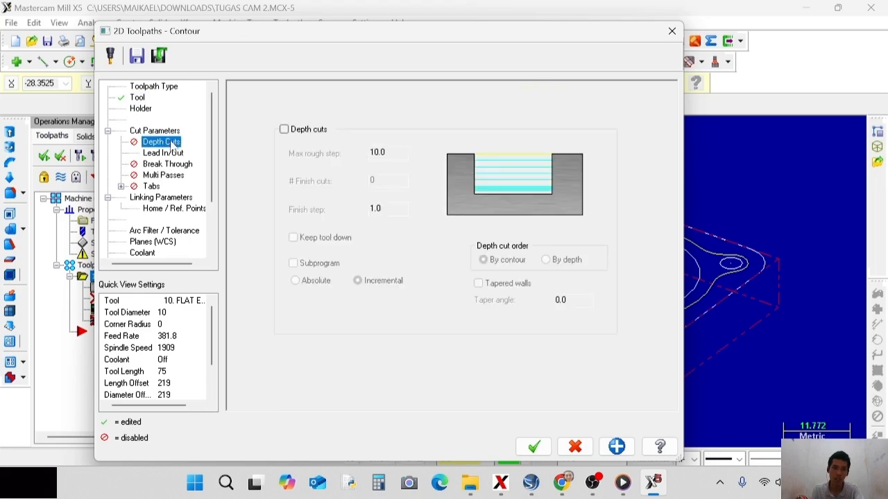
click(284, 129)
key(Tab)
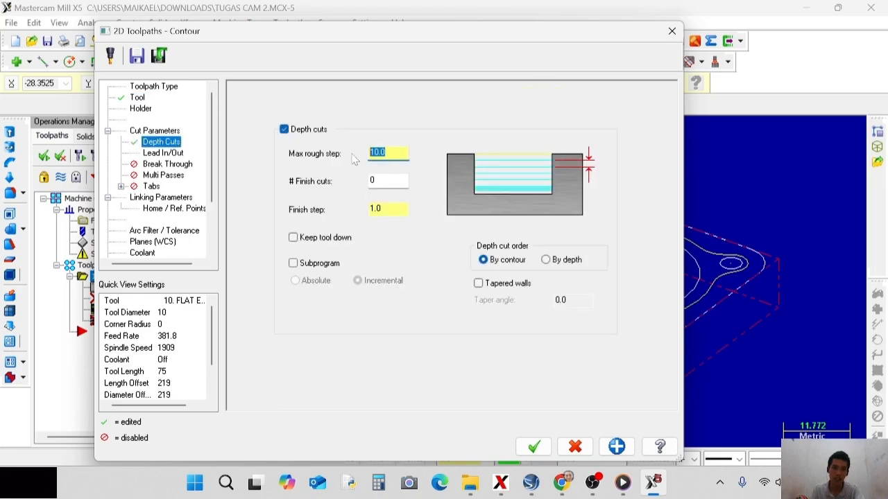
text(3mm)
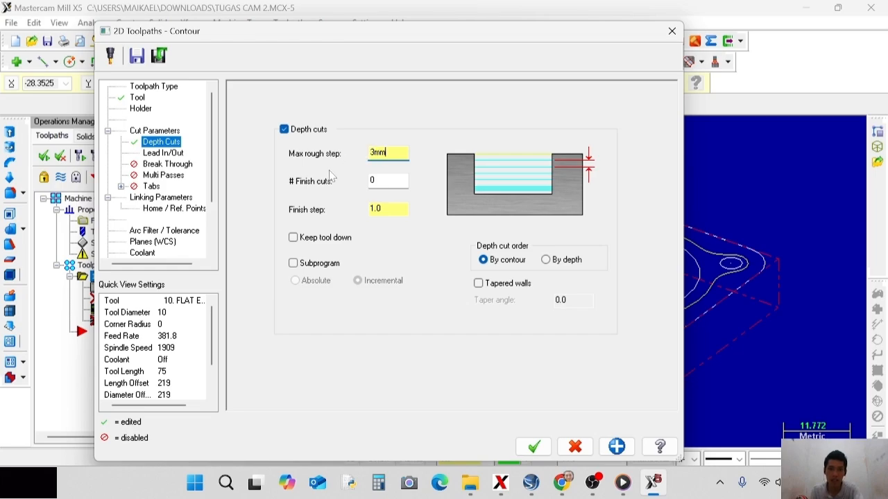
key(BackSpace)
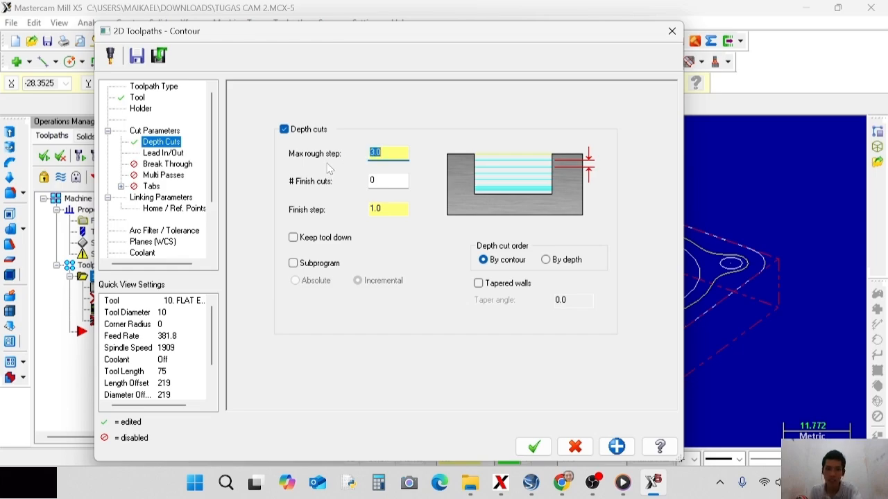
click(179, 154)
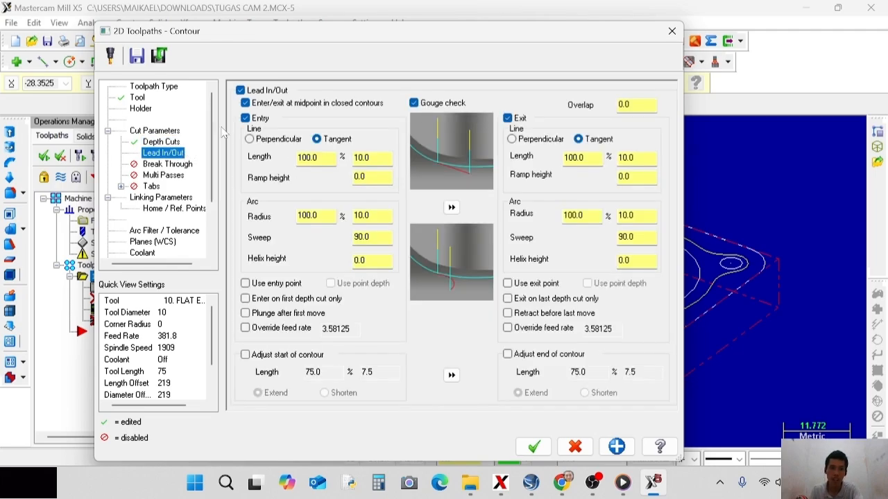
click(240, 91)
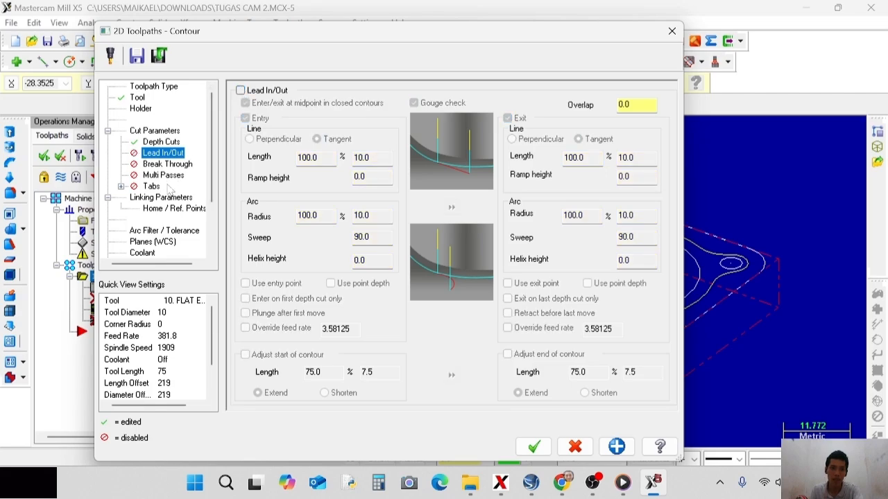
Make the contour's retract, feed plane and depth absolute, with the depth set to -5 mm.
click(161, 198)
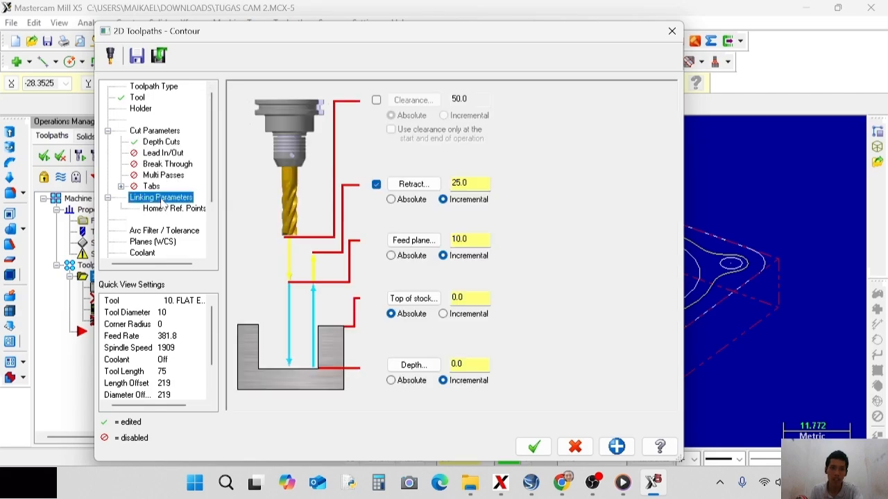
click(390, 200)
click(390, 255)
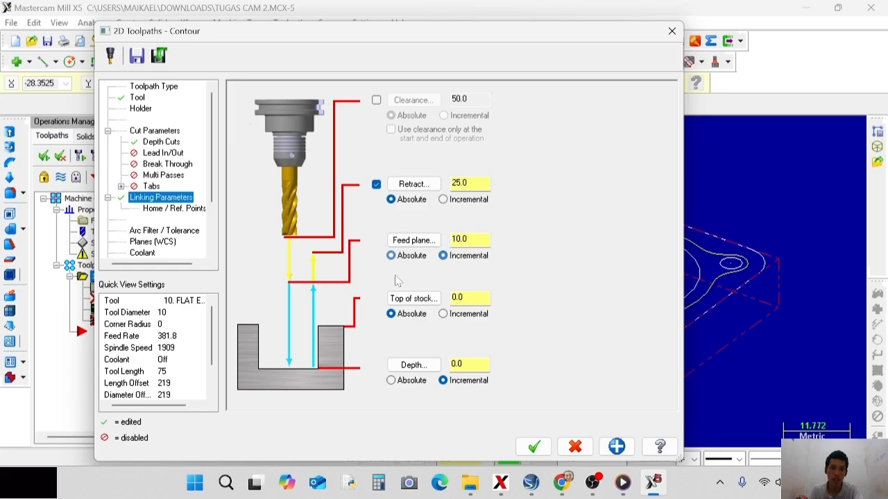
click(390, 380)
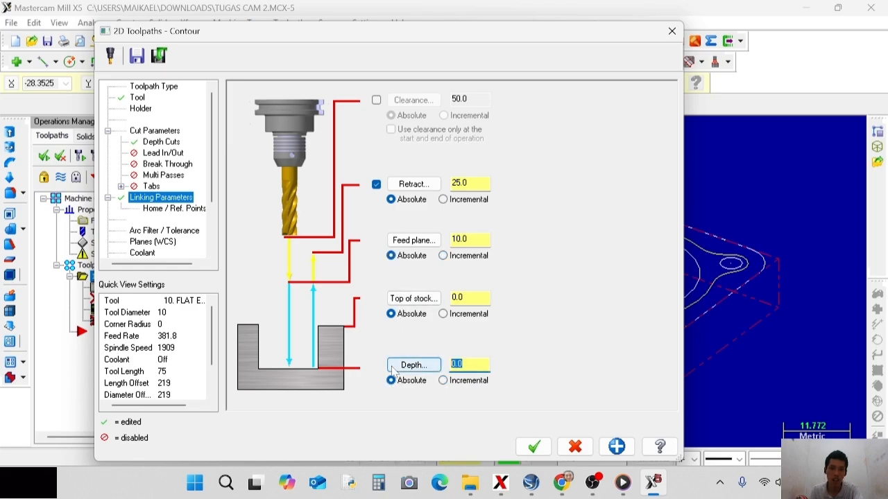
text(-5)
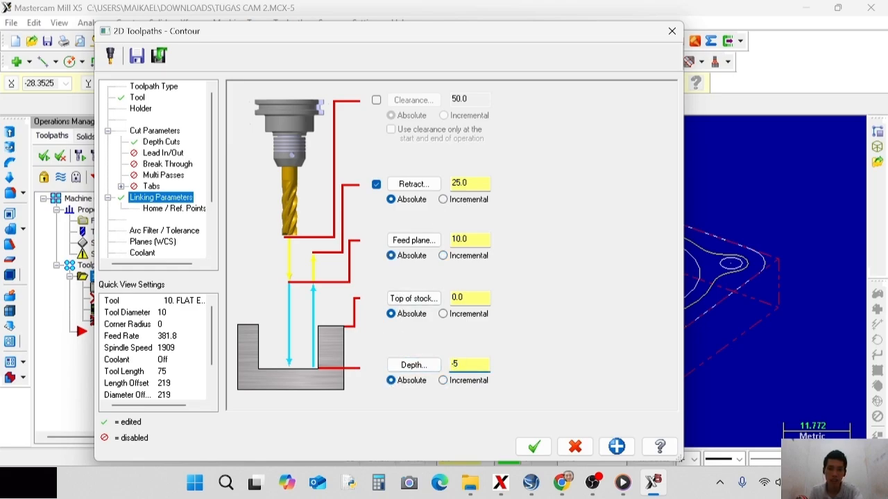
Set the contour's retract height to 10 mm and accept the toolpath parameters.
drag(473, 183, 401, 205)
text(10)
click(522, 446)
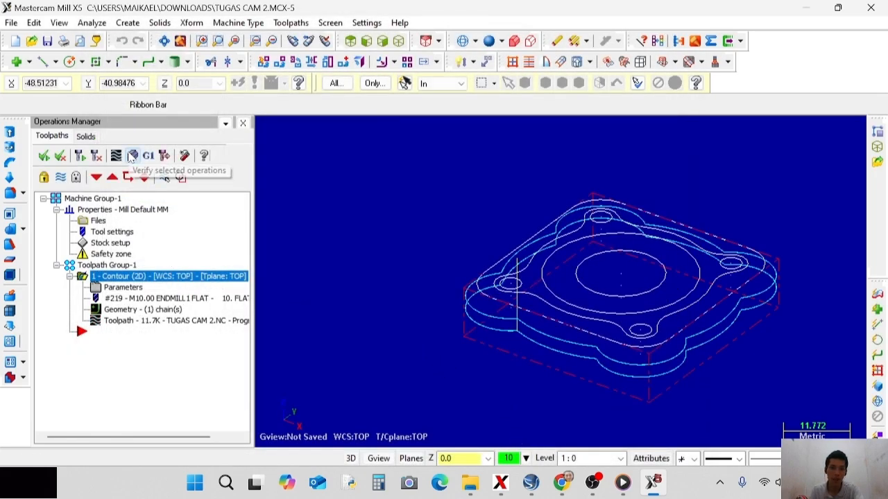
Verify the contour operation by running its solid cutting simulation and inspecting the result from another angle.
click(132, 156)
click(145, 46)
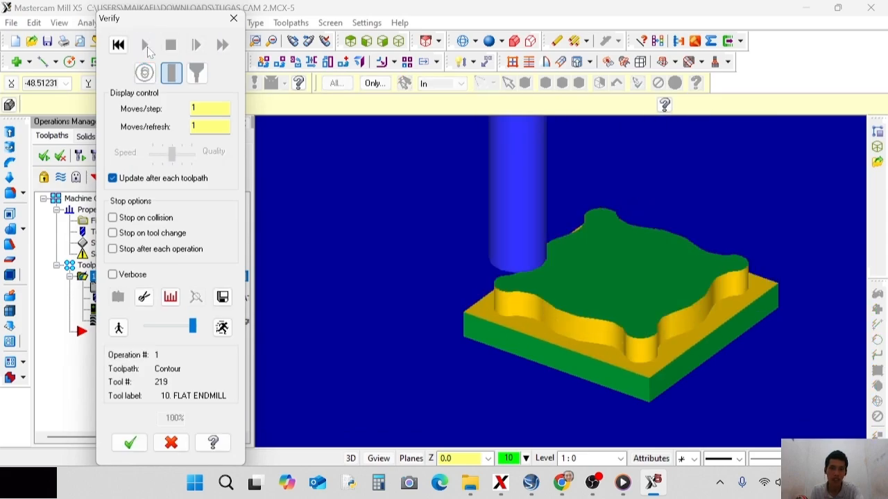
middle_drag(744, 281, 805, 301)
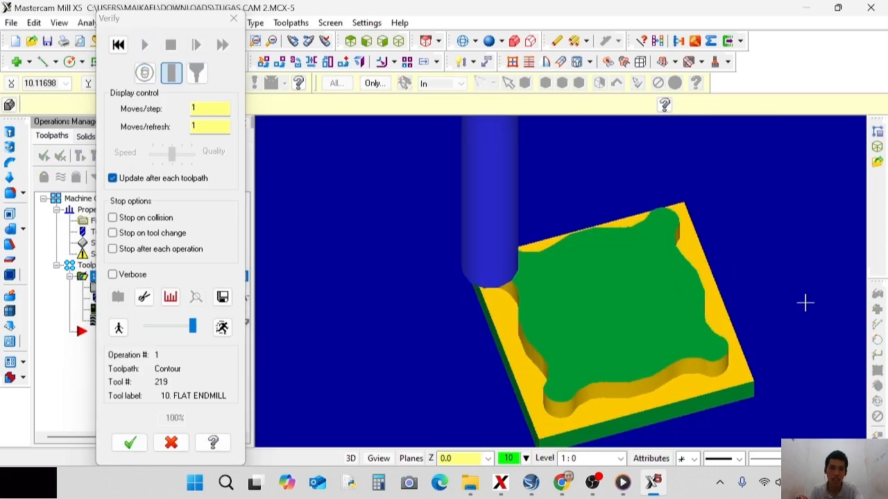
click(233, 19)
Add a pocket toolpath to the toolpath group, chaining the larger central circle.
right_click(132, 267)
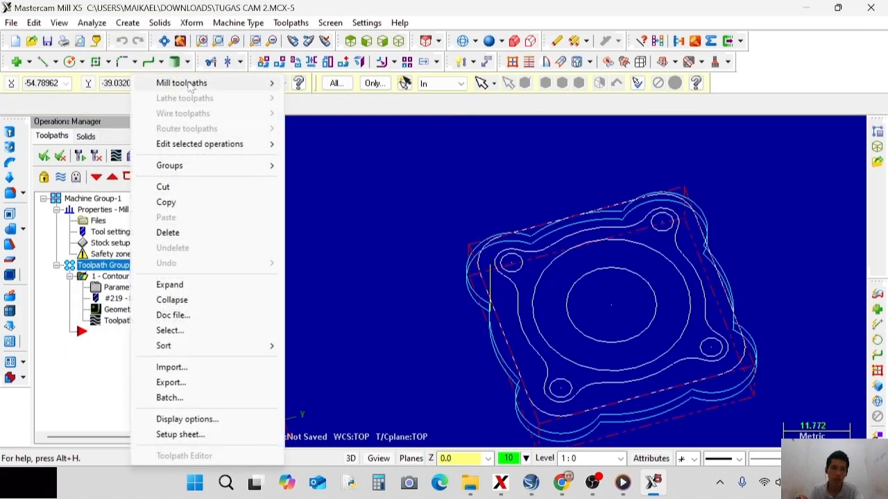
mouse_move(208, 83)
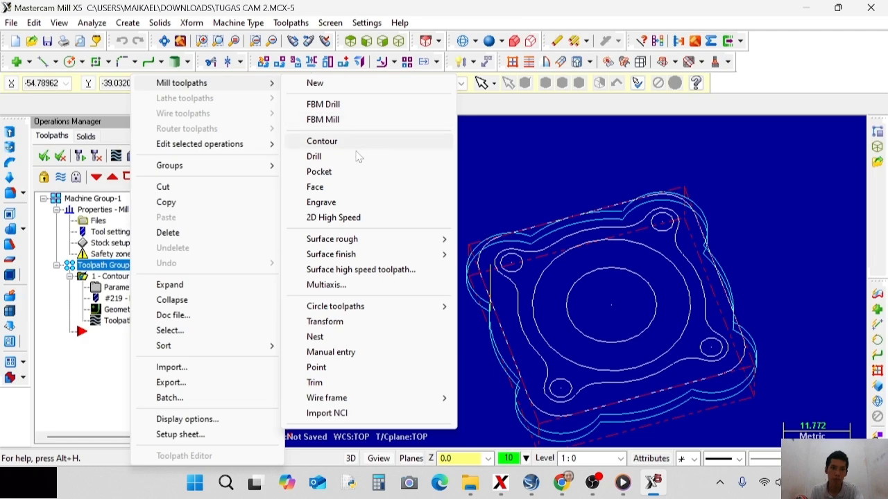
click(319, 171)
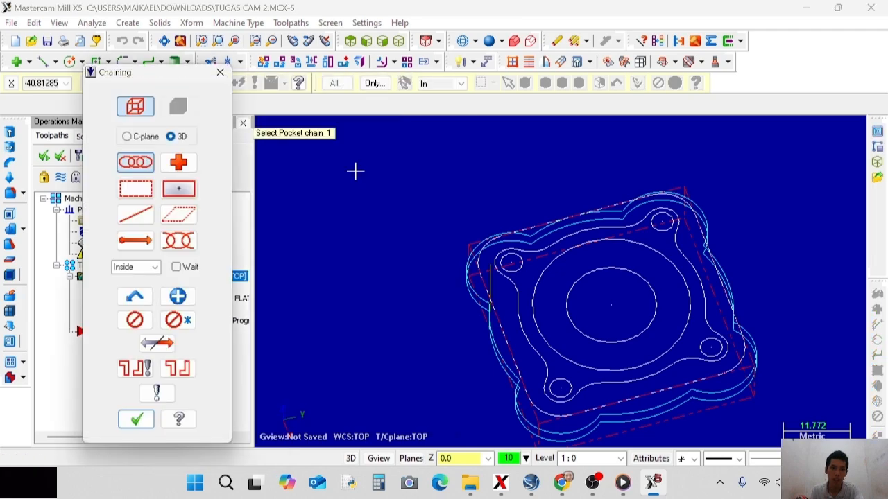
click(542, 298)
middle_drag(542, 298, 506, 271)
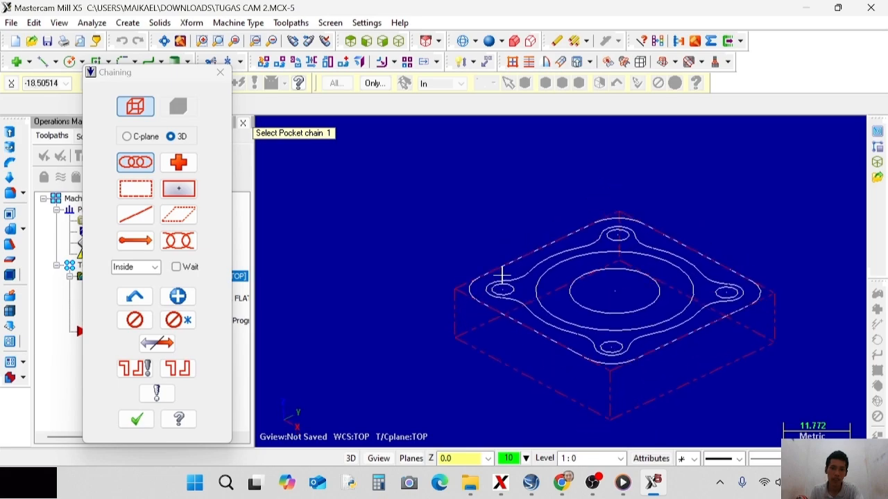
click(539, 305)
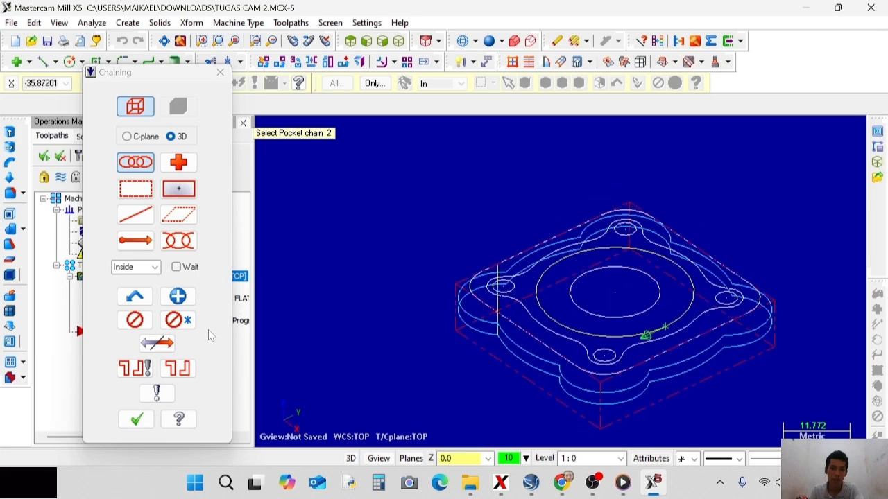
click(147, 418)
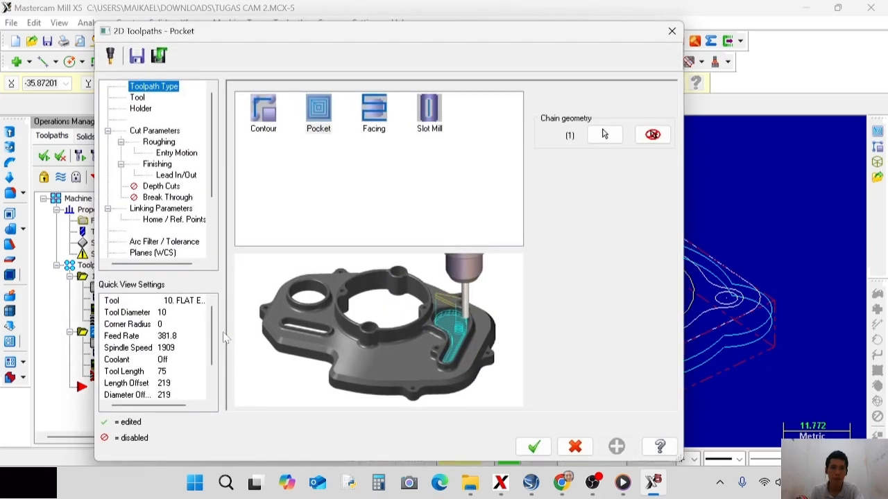
Keep the 10 mm flat endmill, set the pocket's roughing method to True Spiral and disable lead in/out.
click(139, 97)
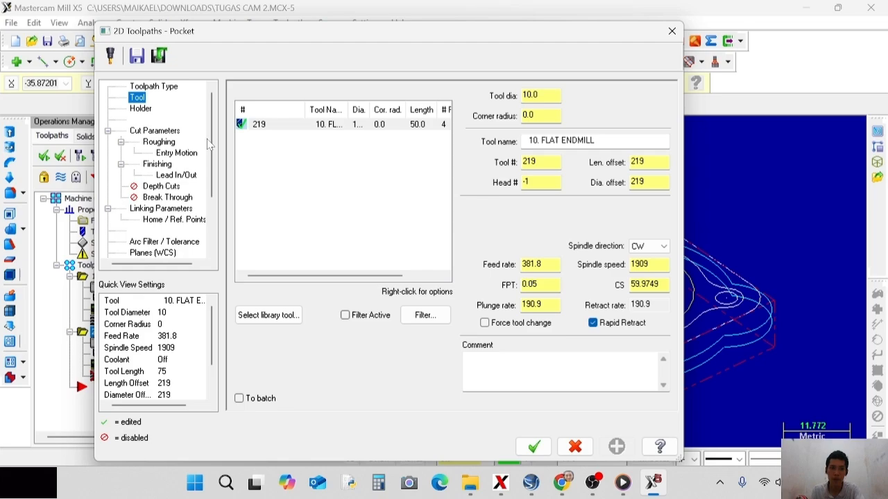
click(156, 142)
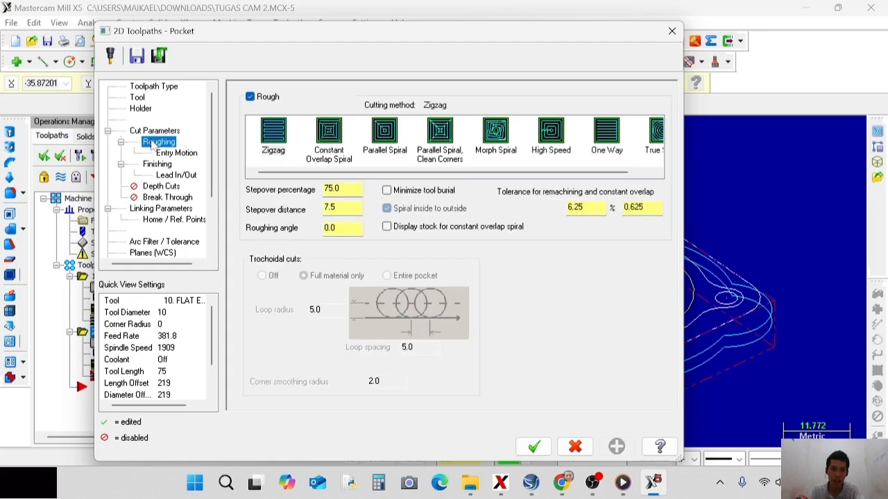
drag(424, 174, 496, 175)
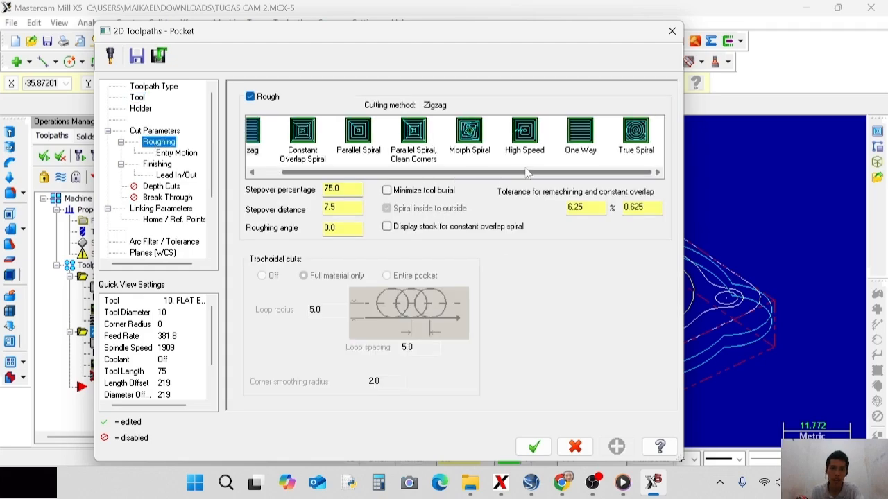
click(616, 147)
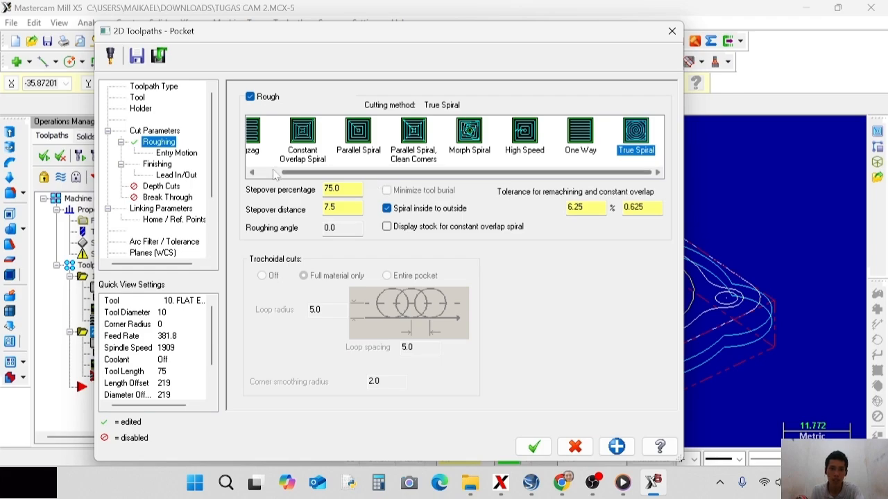
click(181, 176)
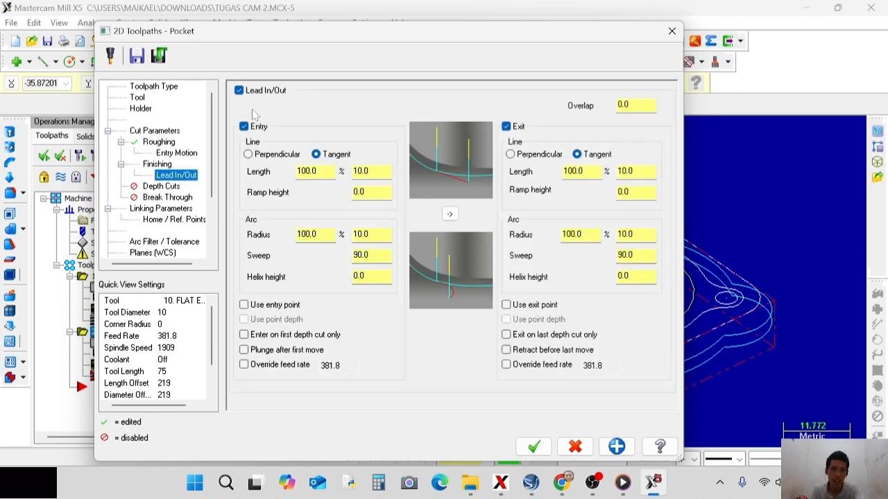
click(239, 91)
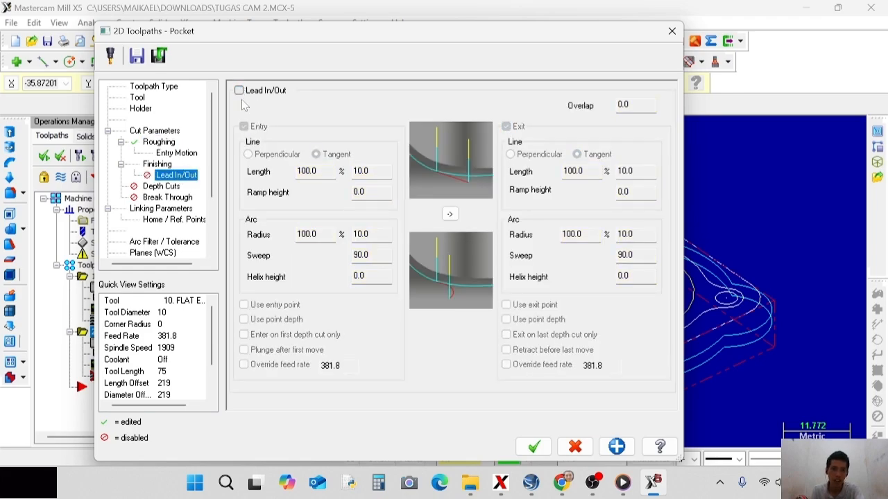
Make the pocket's retract, feed plane and depth absolute, with depth -6 mm and retract 10 mm, and accept the toolpath.
click(189, 208)
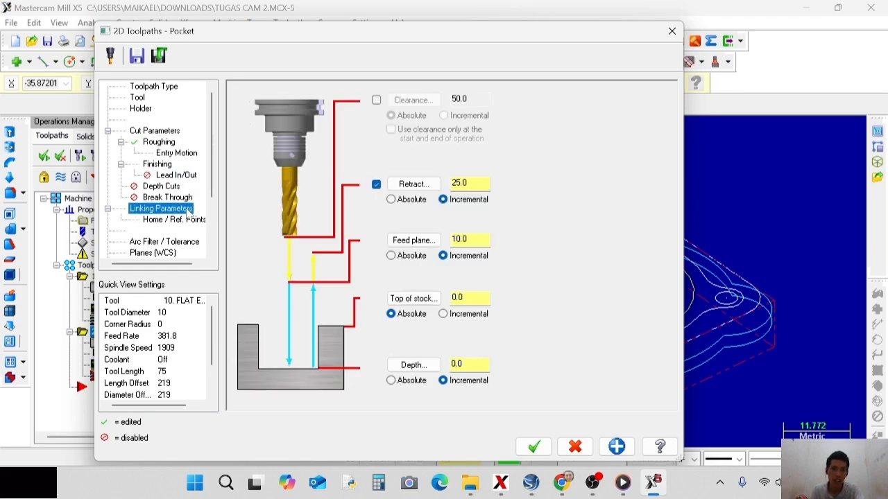
click(391, 199)
click(391, 255)
click(417, 379)
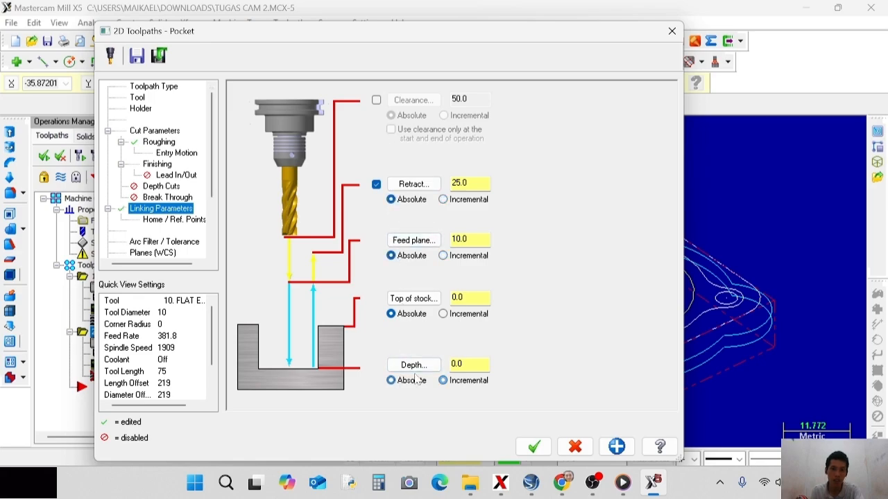
click(392, 380)
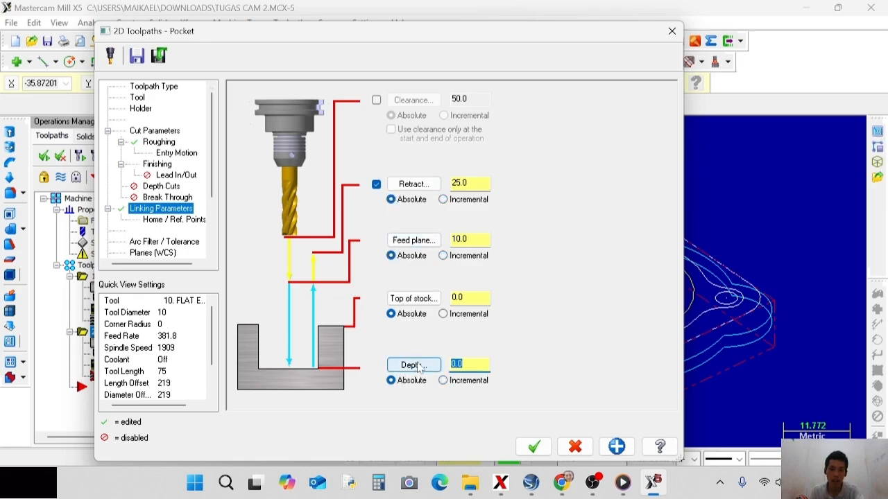
key(Return)
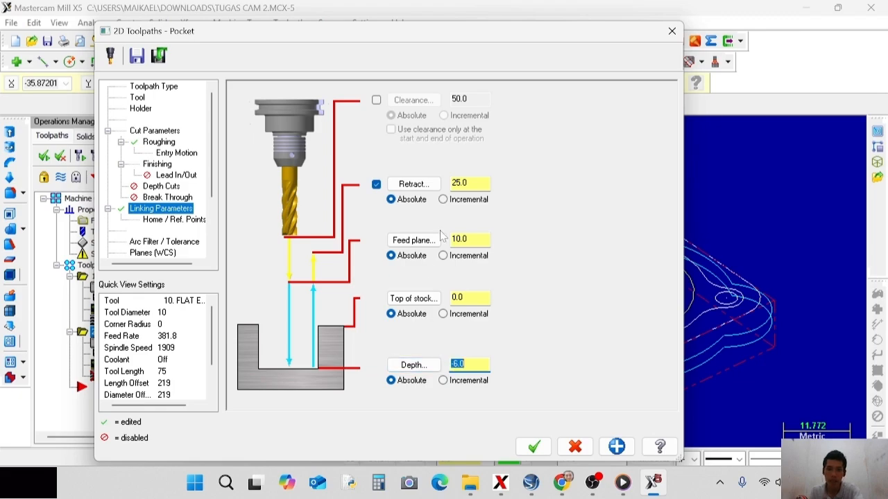
double_click(459, 183)
text(10)
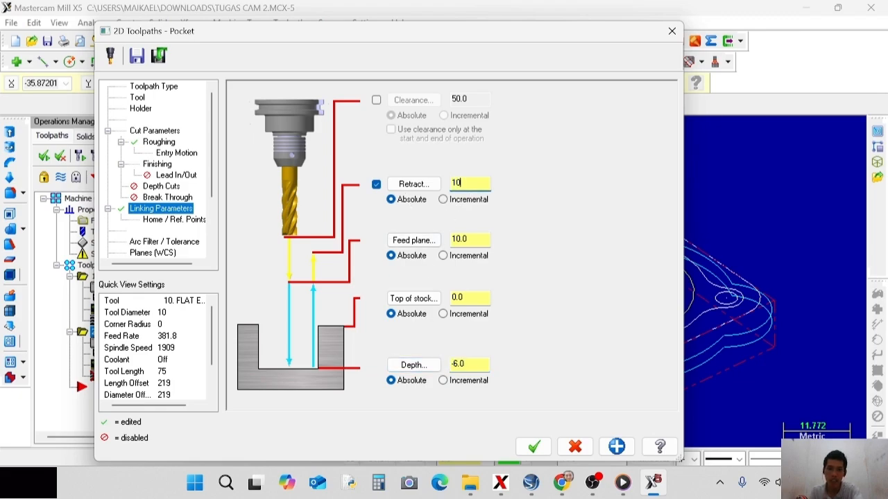
click(533, 447)
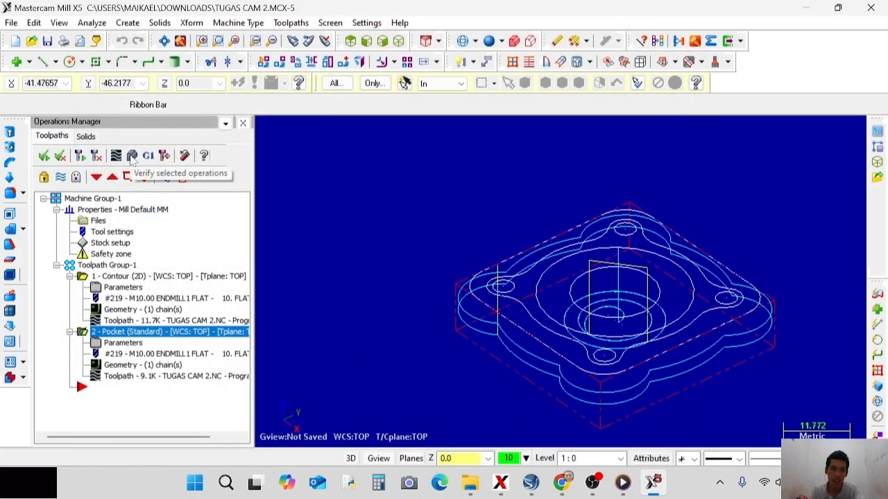
Verify the larger circular pocket operation by running its solid cutting simulation.
click(132, 156)
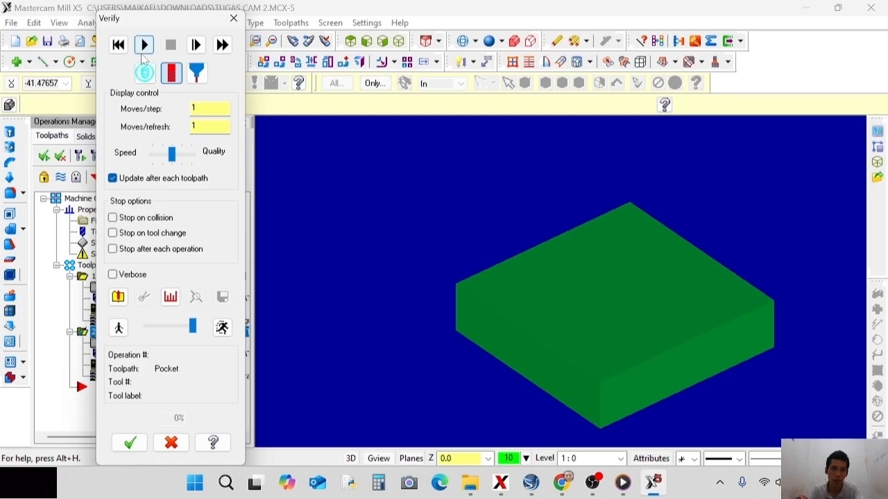
click(141, 53)
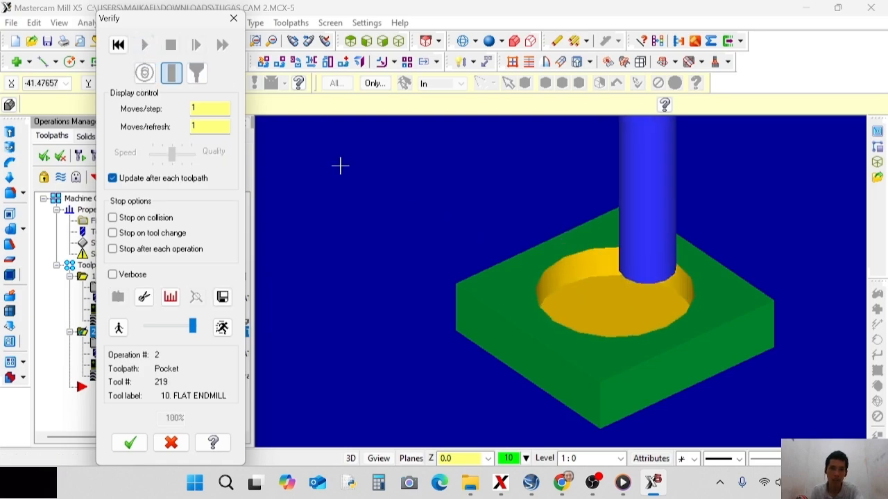
click(234, 18)
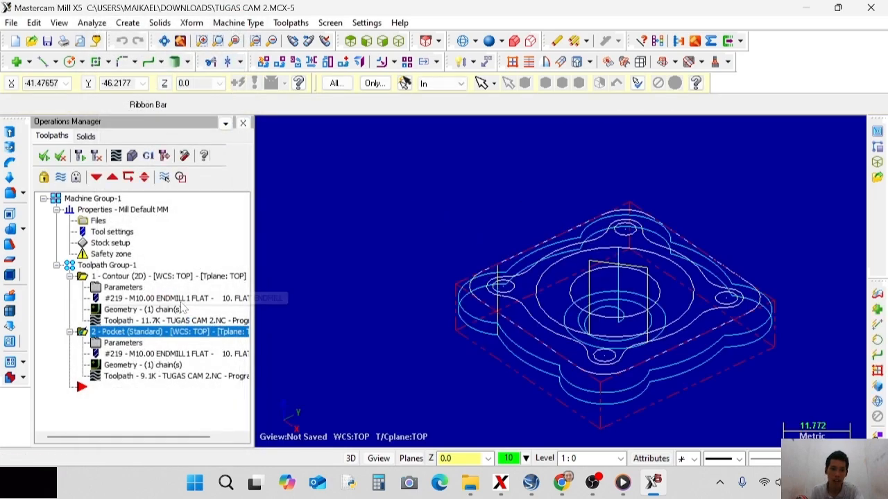
Add a second pocket toolpath to the group, chaining the smaller central circle.
right_click(136, 269)
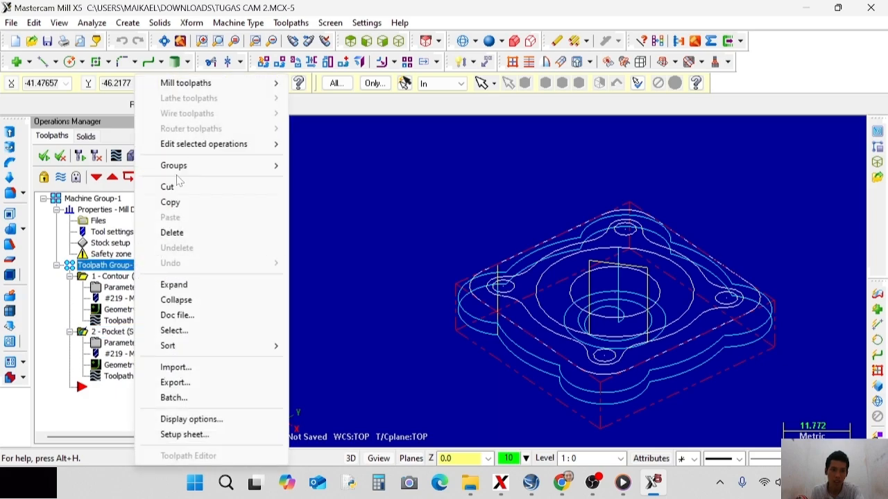
mouse_move(208, 92)
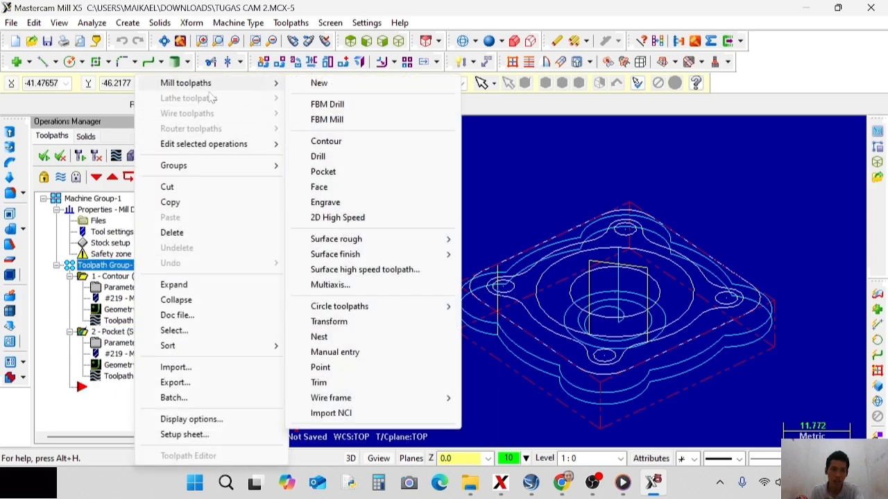
click(339, 172)
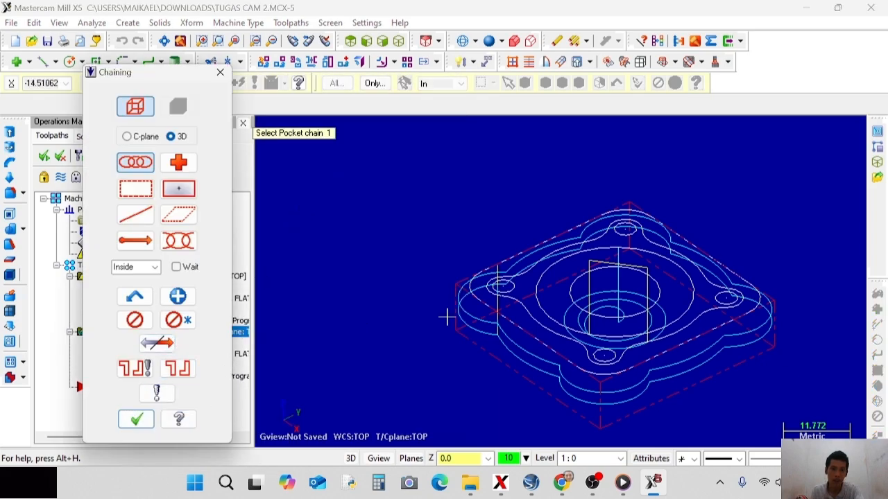
click(579, 298)
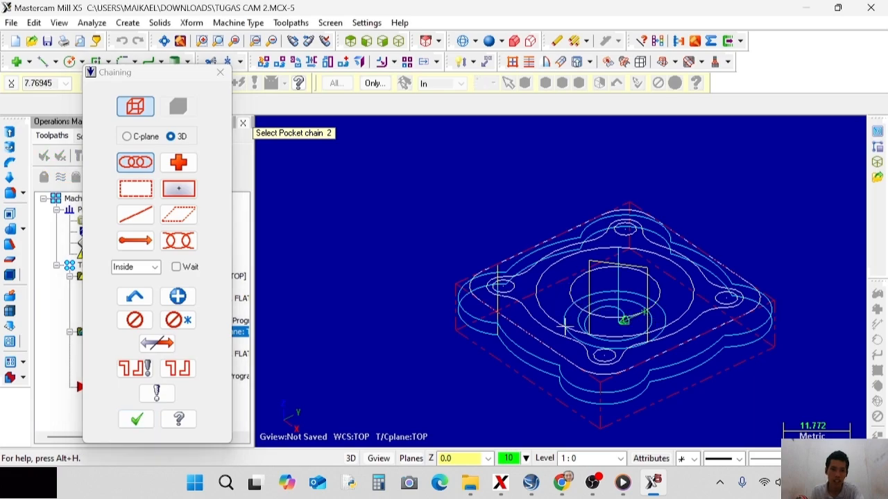
click(136, 419)
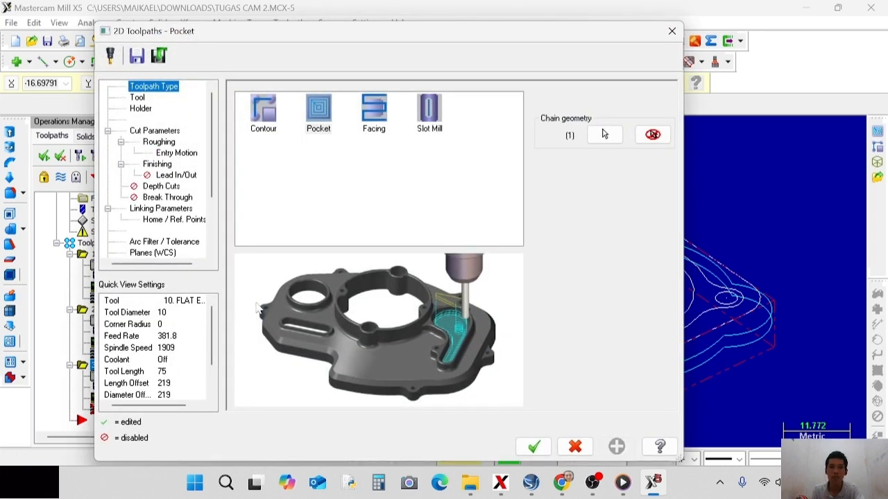
Set the second pocket's roughing cutting method to Zigzag.
click(163, 144)
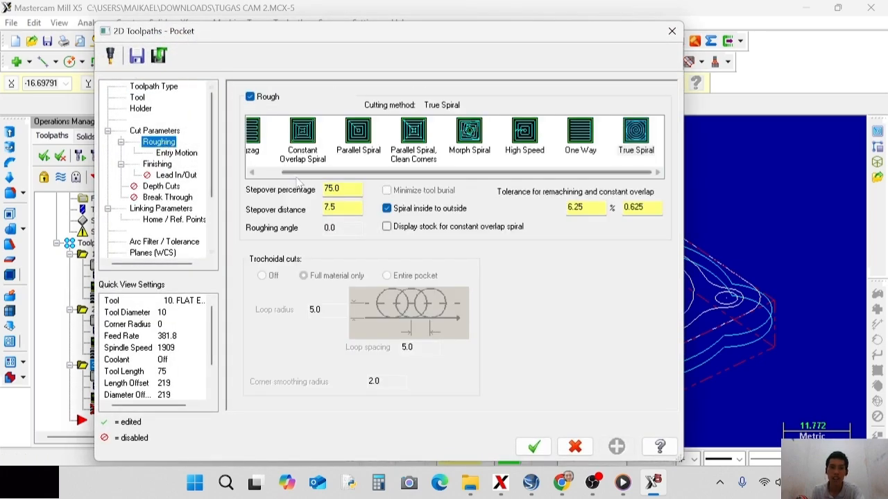
drag(293, 172, 262, 174)
click(273, 149)
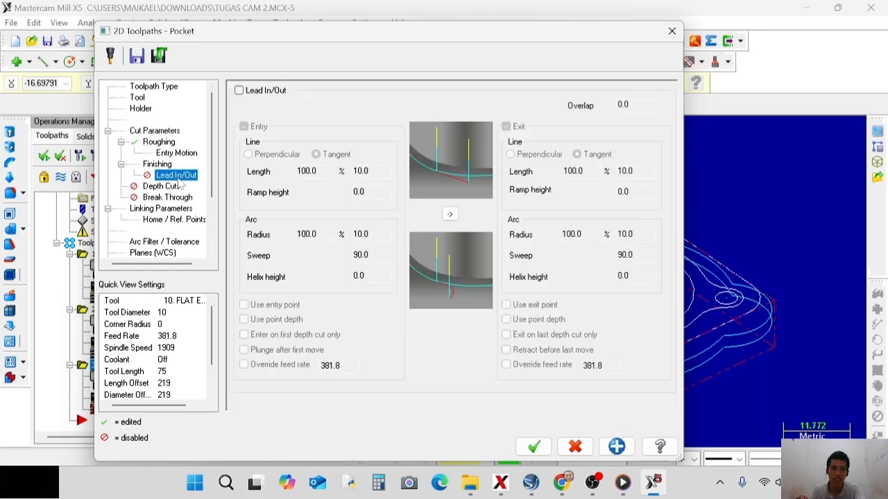
Set the second pocket's absolute depth to -10 mm and accept the toolpath.
click(167, 209)
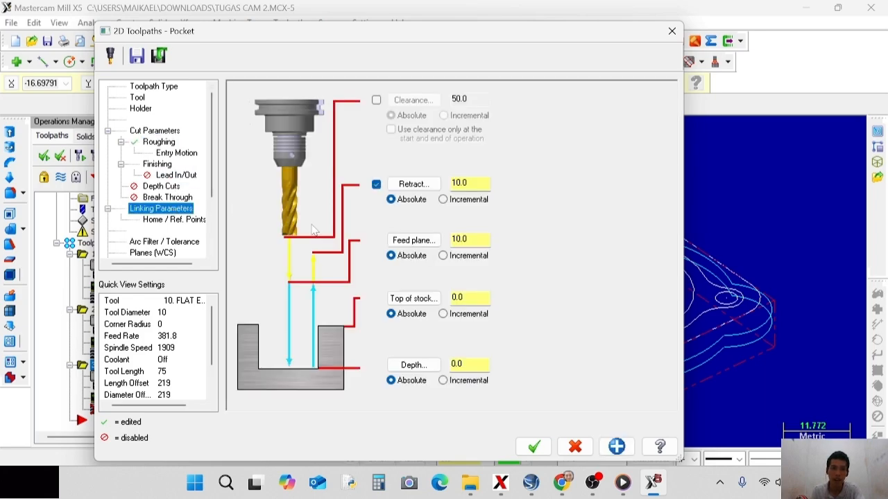
double_click(458, 364)
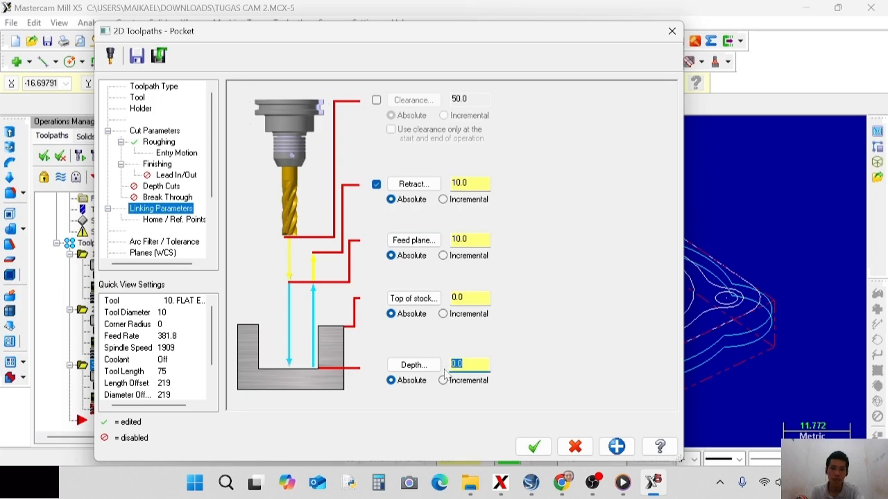
text(-1)
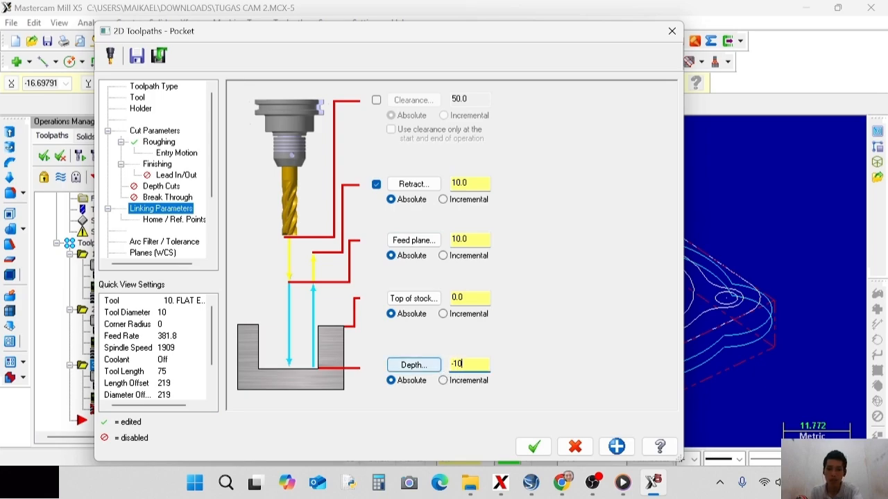
click(532, 448)
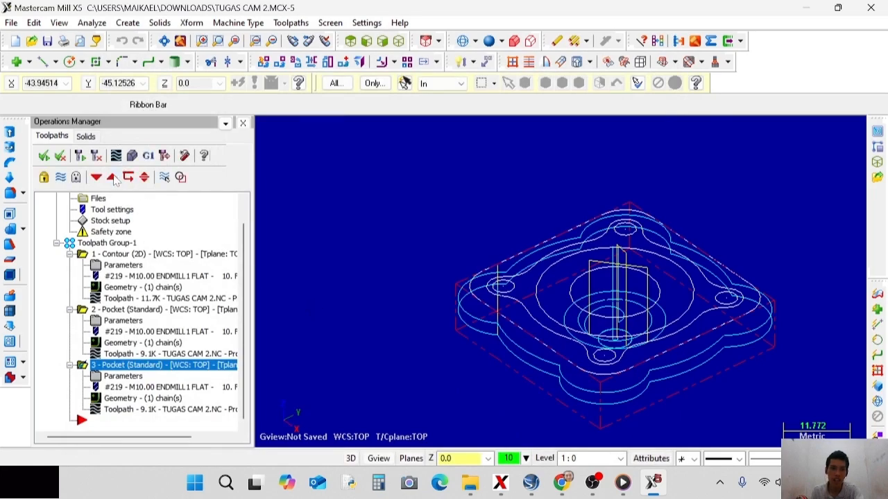
Verify the smaller central circle's pocket operation by running its solid cutting simulation and inspecting the cut from another angle.
click(131, 155)
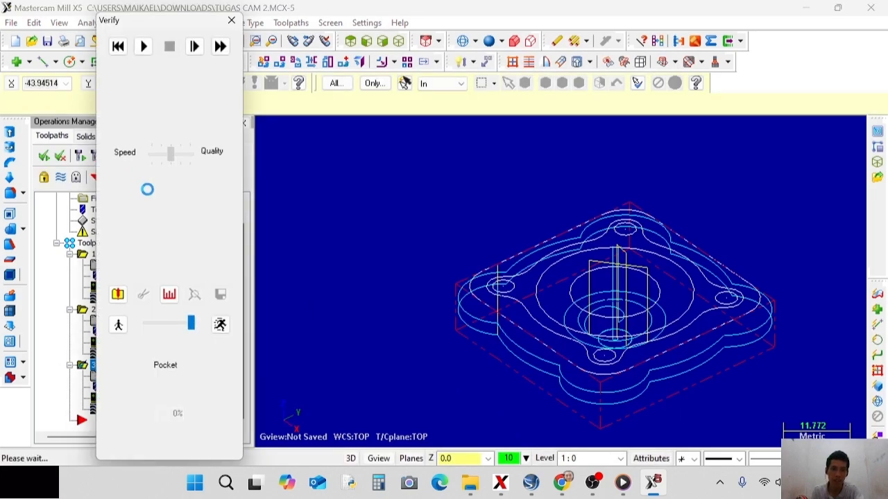
click(143, 46)
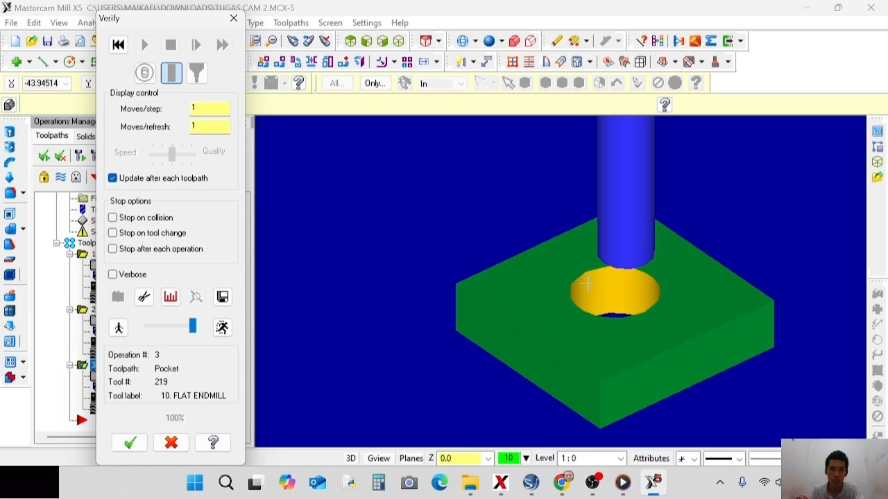
middle_drag(589, 290, 648, 291)
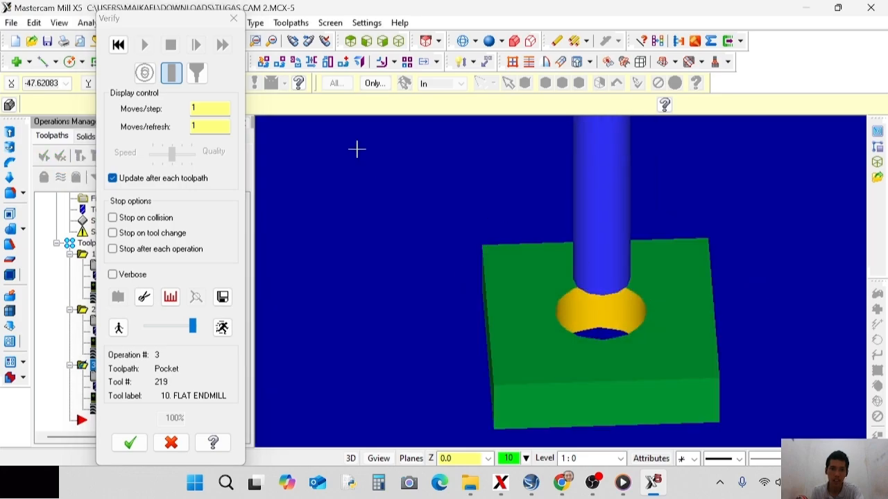
click(233, 19)
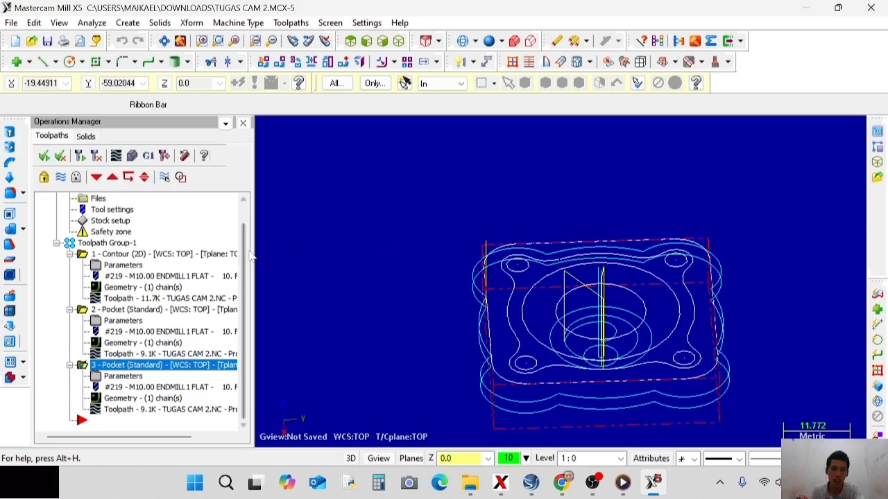
Add a drill toolpath to the toolpath group, using the centres of the four corner holes as drill points.
right_click(126, 246)
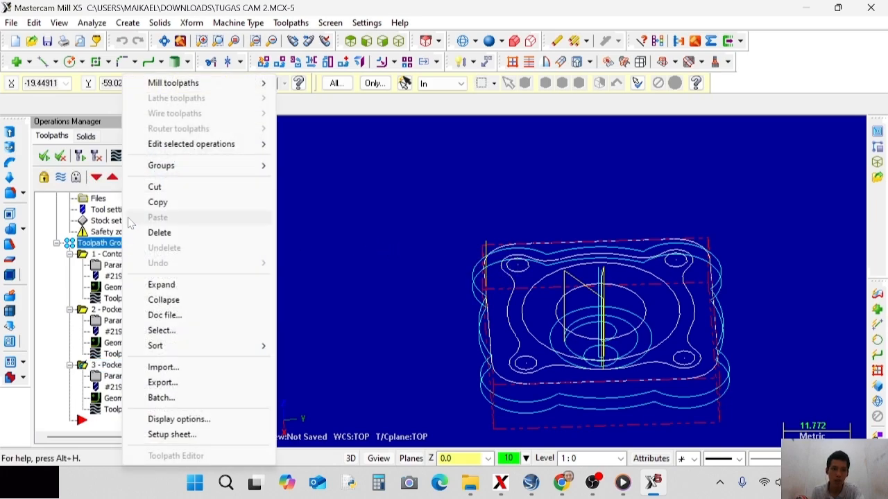
mouse_move(209, 83)
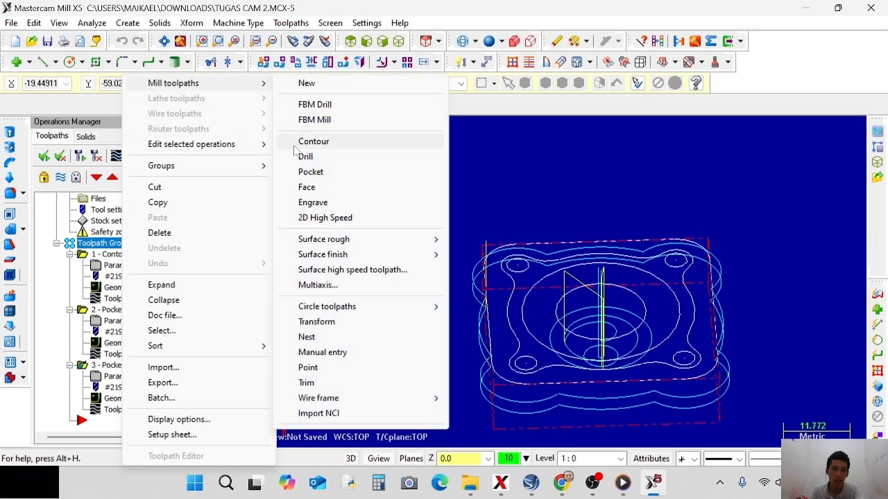
click(301, 157)
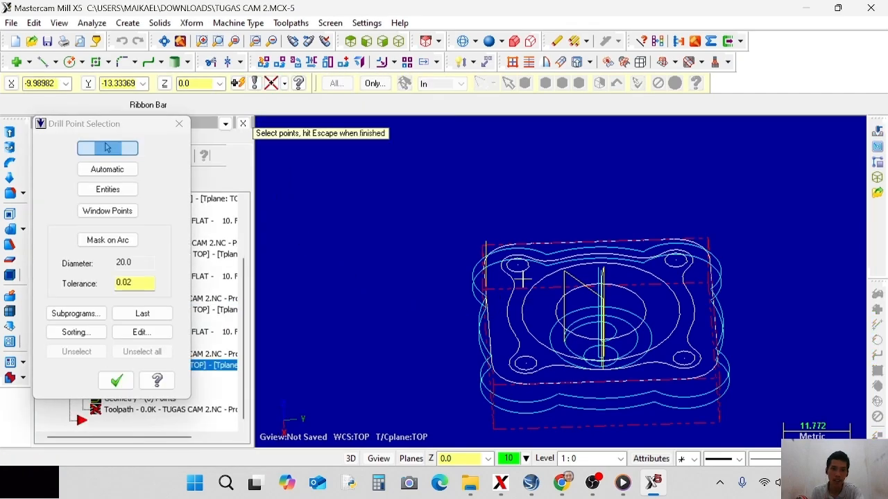
scroll(531, 367, up, 4)
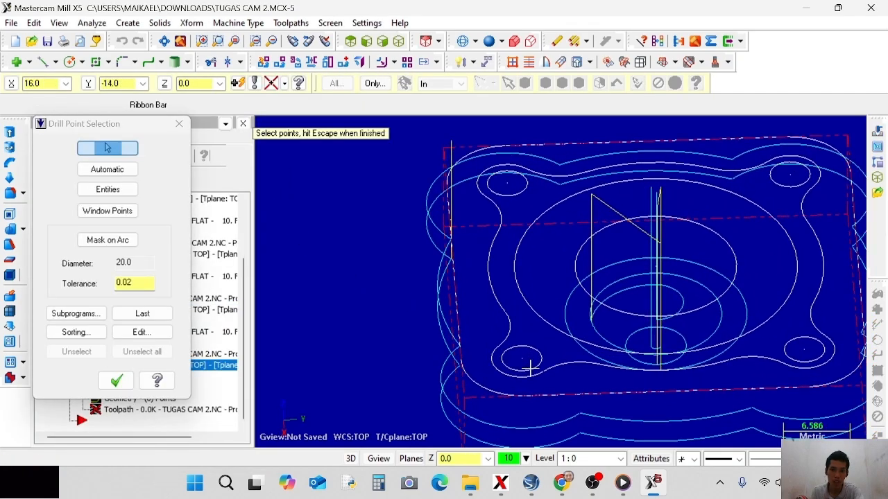
click(522, 358)
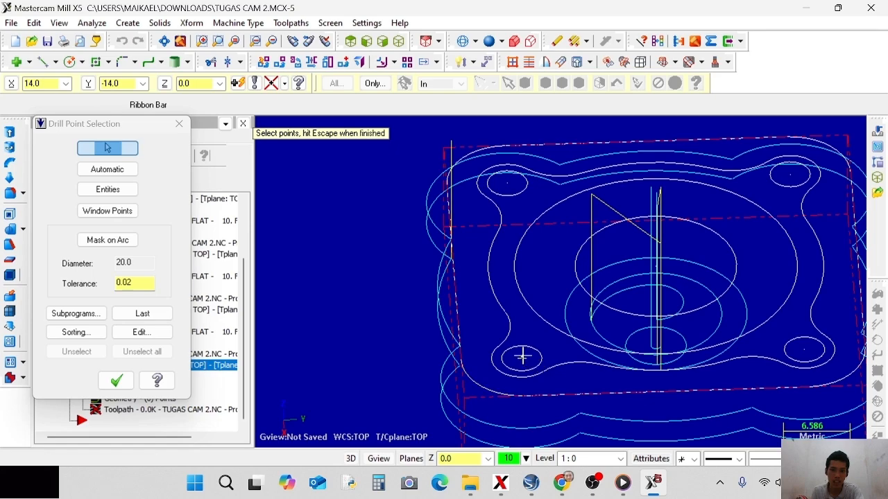
click(805, 352)
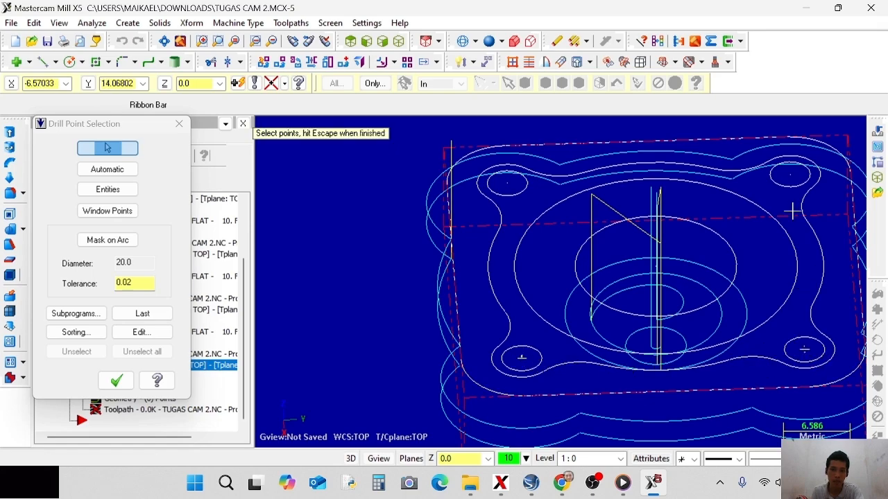
click(790, 175)
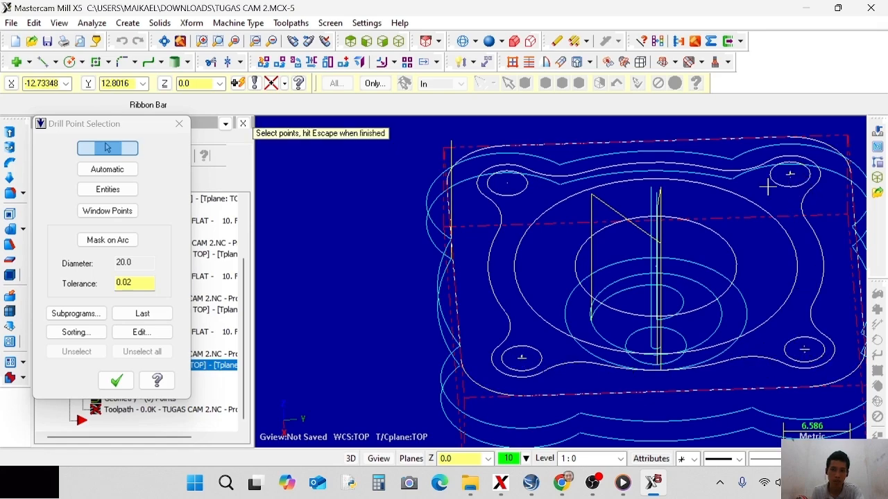
click(509, 186)
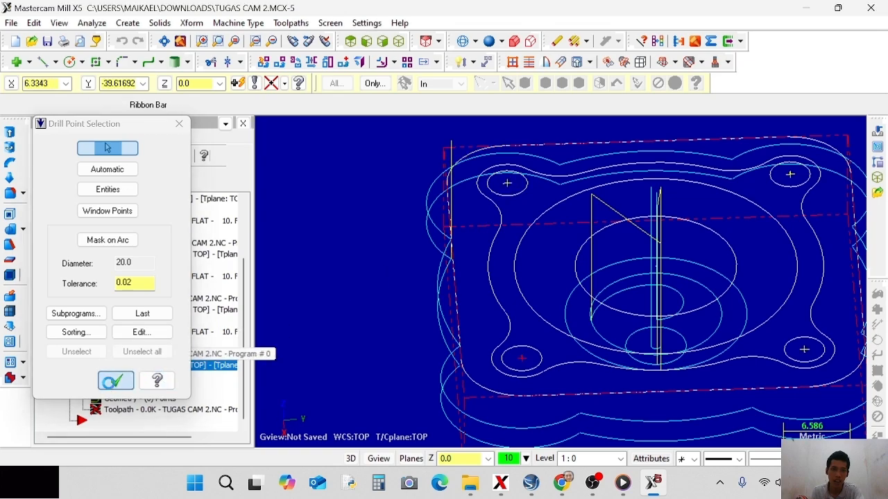
click(113, 380)
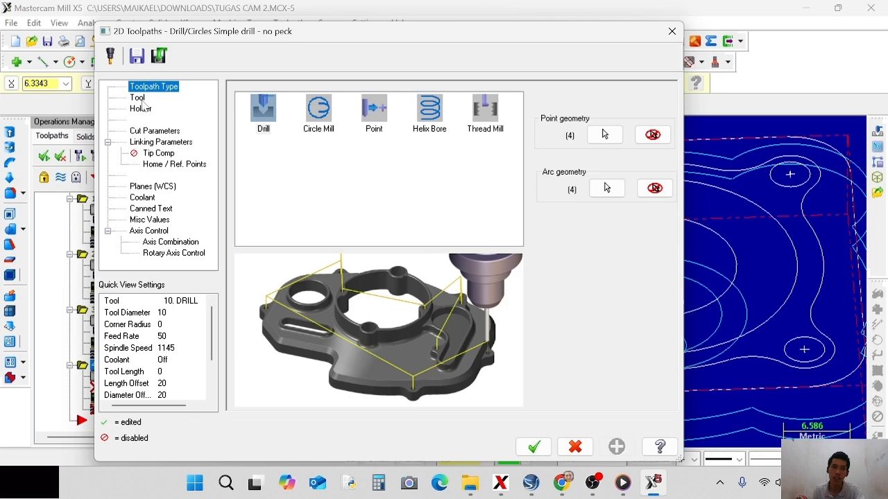
Assign the 4 mm drill from the MILL_MM tool library to the drill toolpath.
click(138, 98)
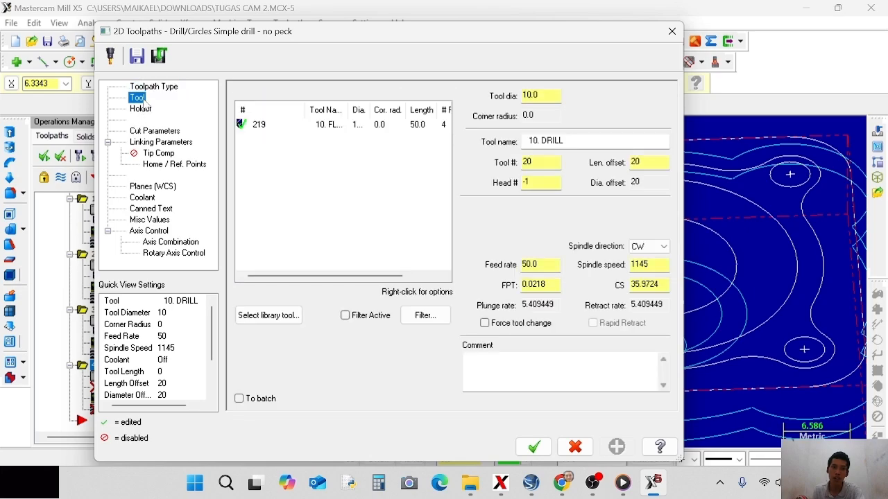
click(281, 311)
scroll(277, 308, down, 2)
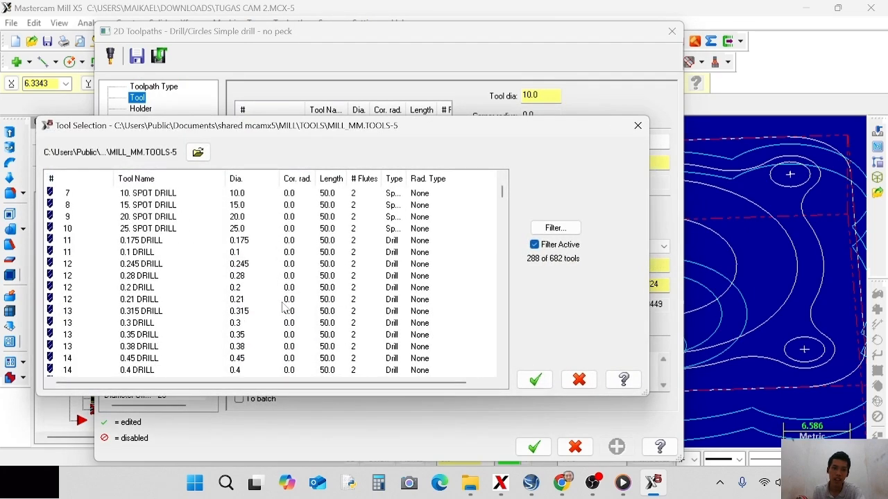
scroll(276, 309, down, 20)
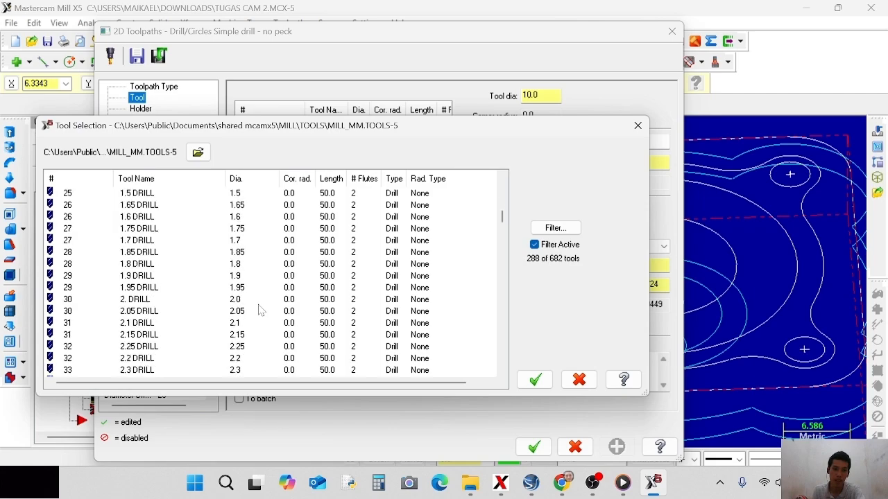
scroll(260, 310, down, 2)
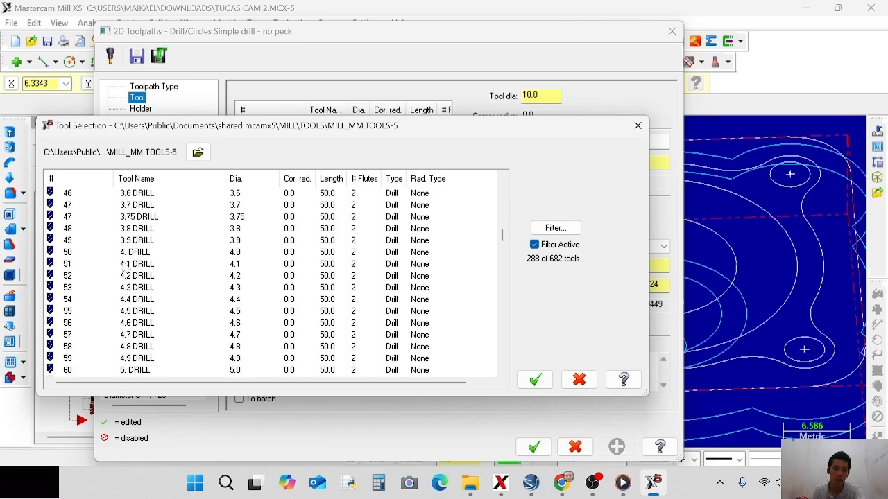
click(116, 254)
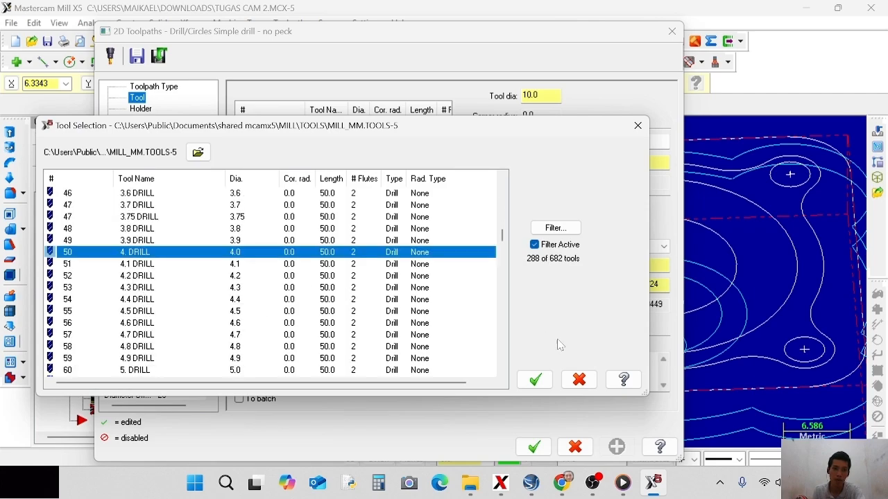
click(534, 380)
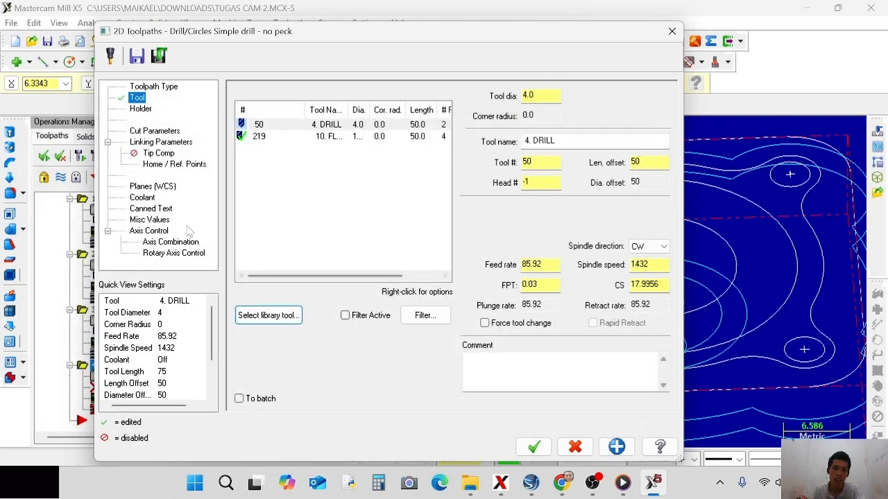
Switch the drill toolpath's retract and depth to absolute and set the retract height to 10 mm.
click(161, 143)
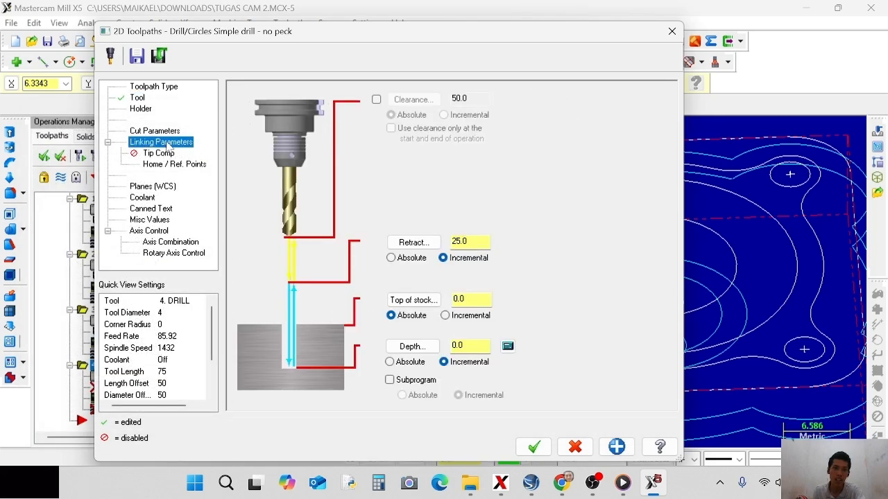
click(391, 257)
click(390, 362)
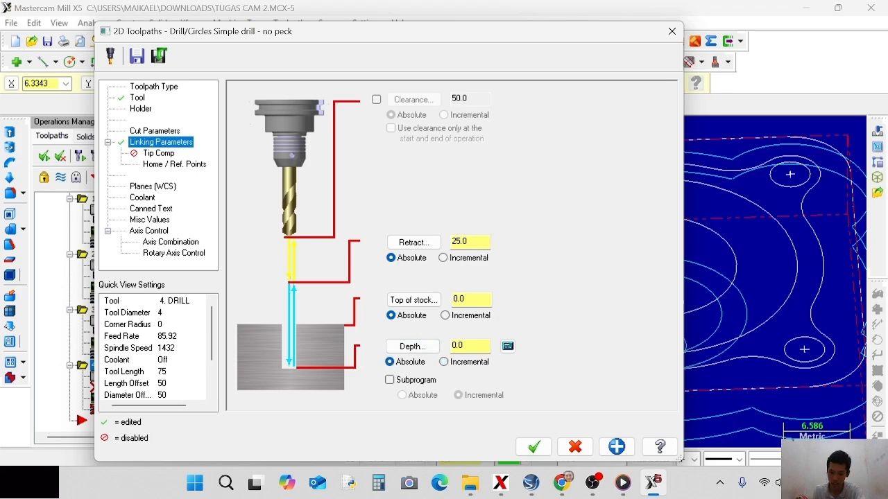
double_click(459, 241)
text(1)
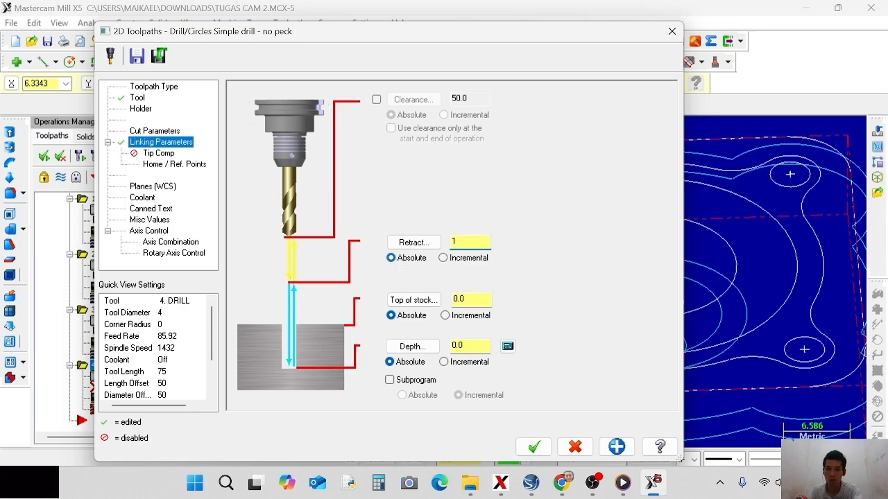
text(0)
key(Return)
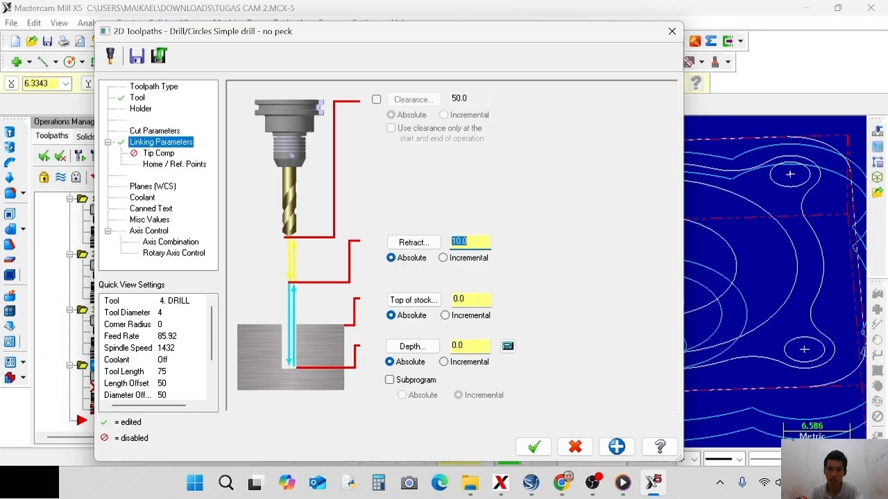
Set the drilling depth to -6 mm and accept the drill toolpath.
double_click(457, 345)
text(-6)
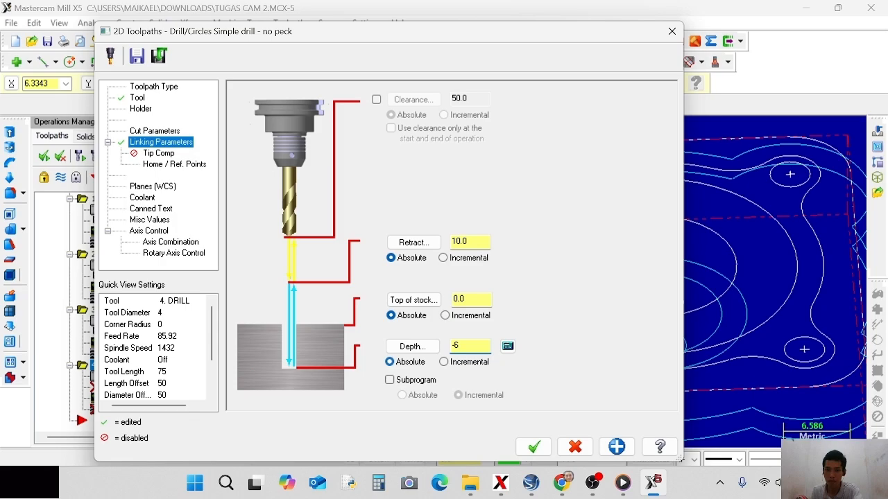
key(Return)
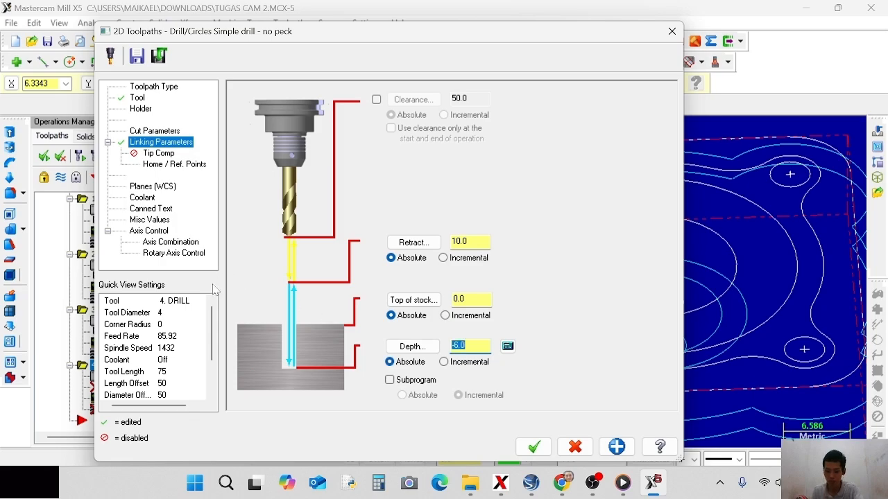
click(534, 447)
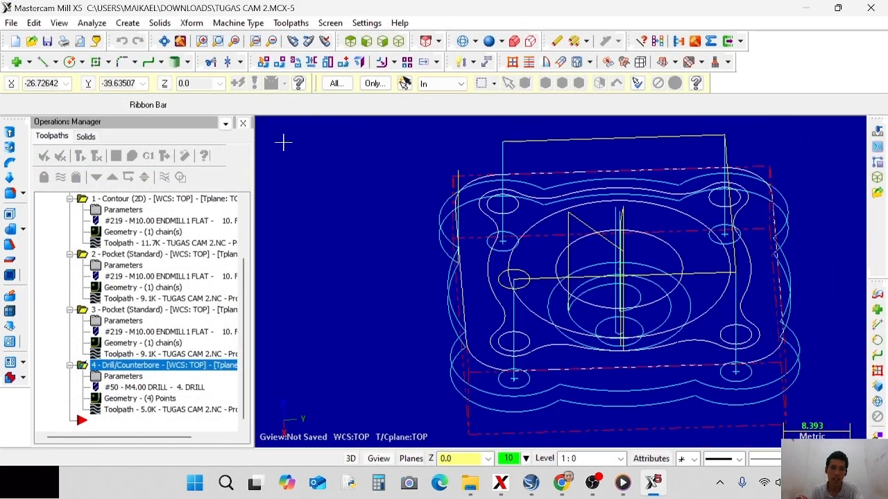
Verify the corner hole drilling operation by running its solid cutting simulation.
click(132, 156)
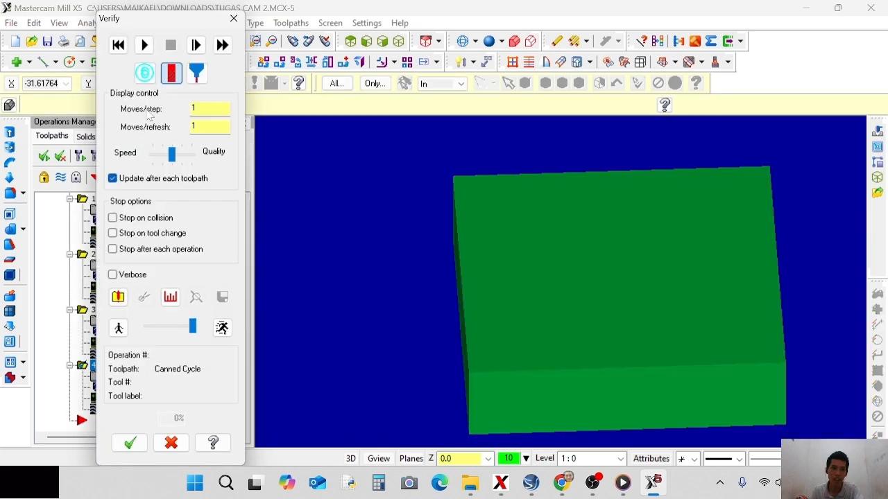
click(144, 44)
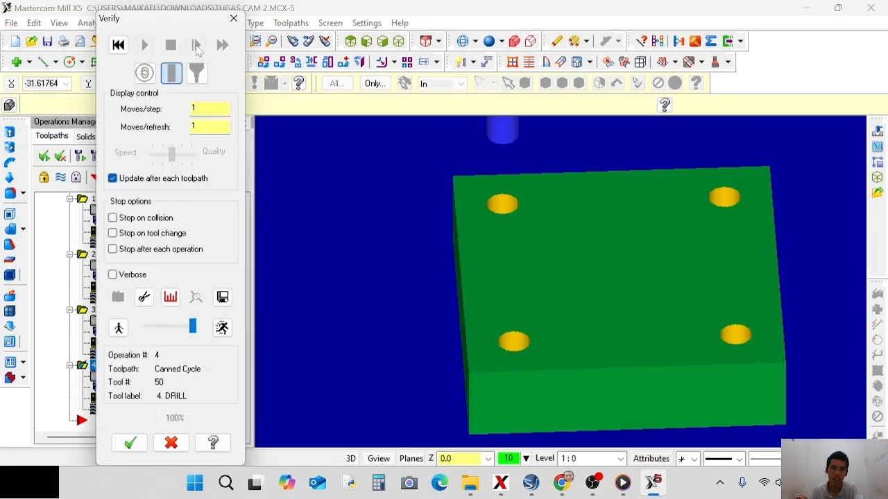
click(234, 18)
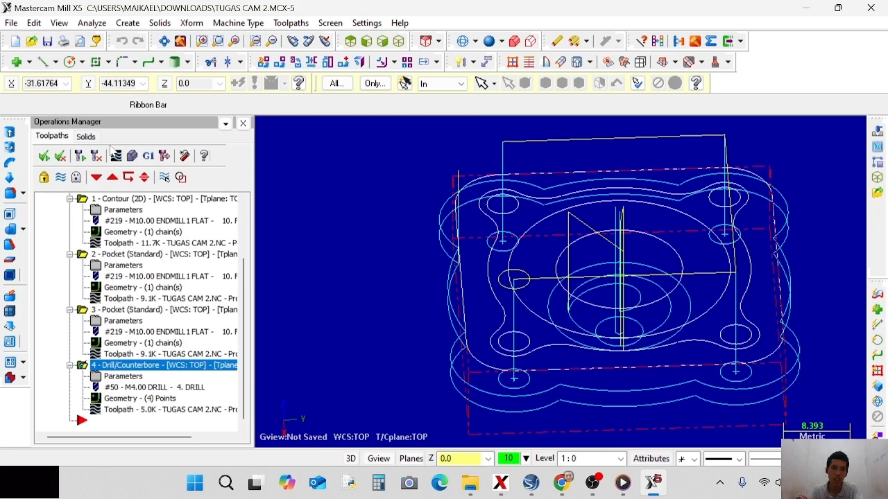
Select all operations and verify them together in one solid cutting simulation, inspecting the finished flange from above.
click(40, 165)
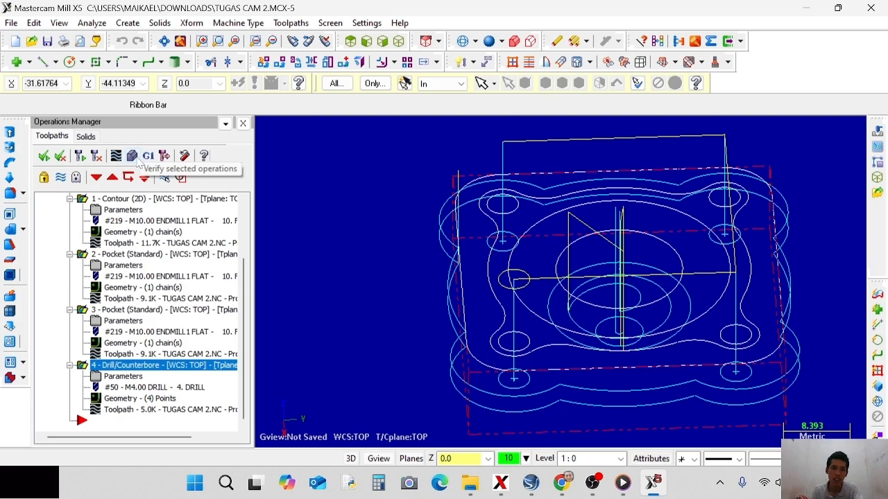
click(138, 161)
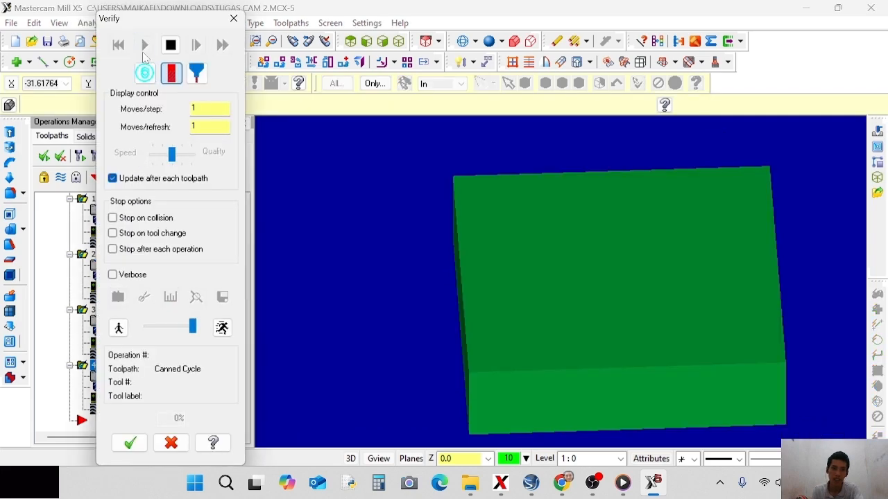
click(144, 45)
middle_drag(672, 277, 679, 304)
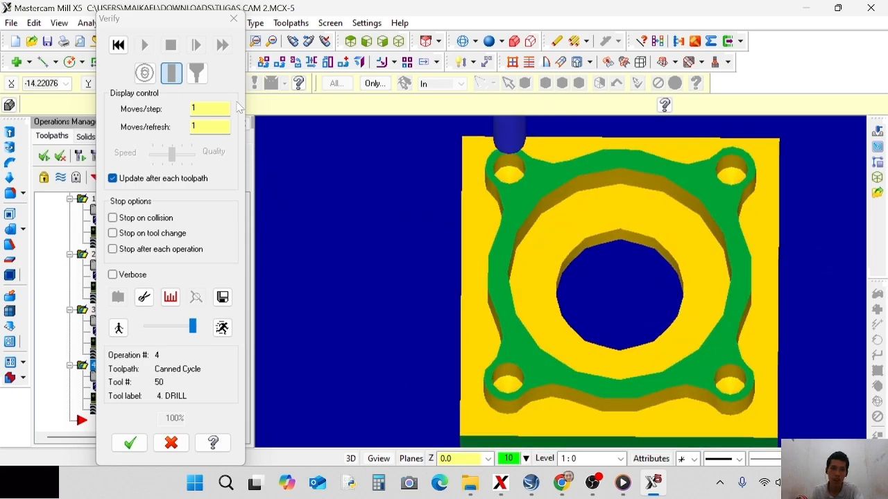
click(234, 19)
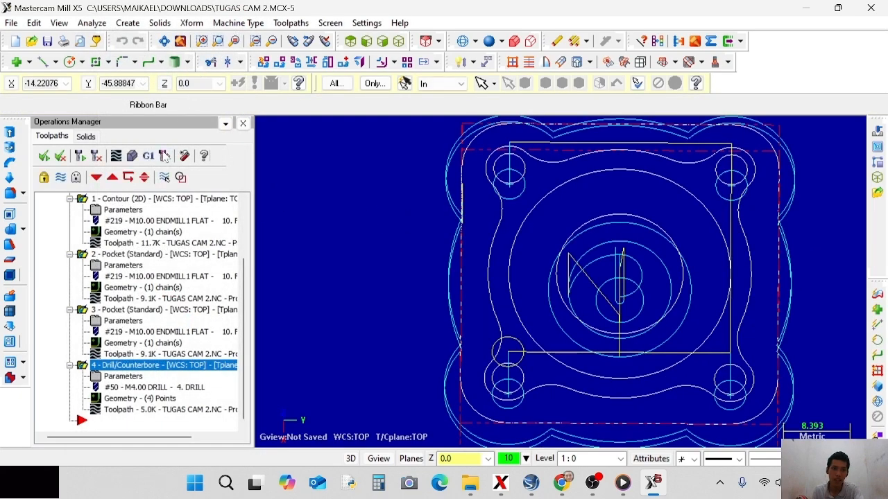
Post-process the operations to an NC file with the default output options and choose the Desktop as its save location.
click(149, 157)
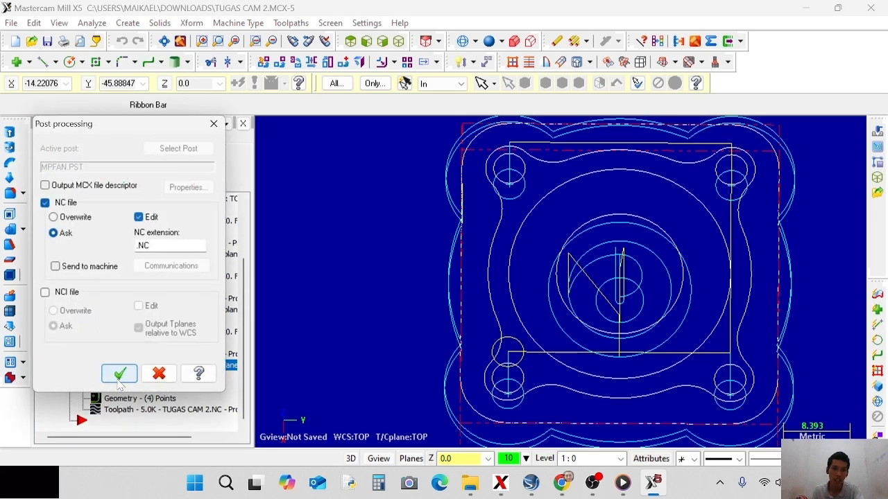
click(119, 374)
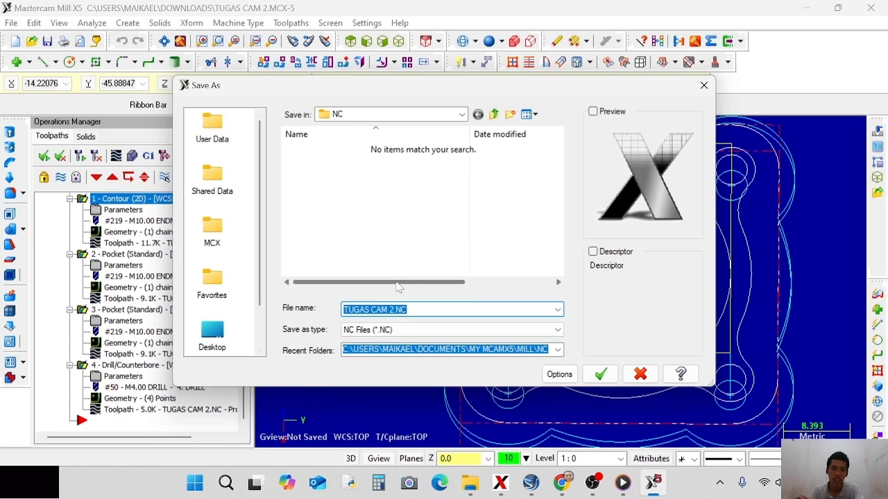
click(204, 348)
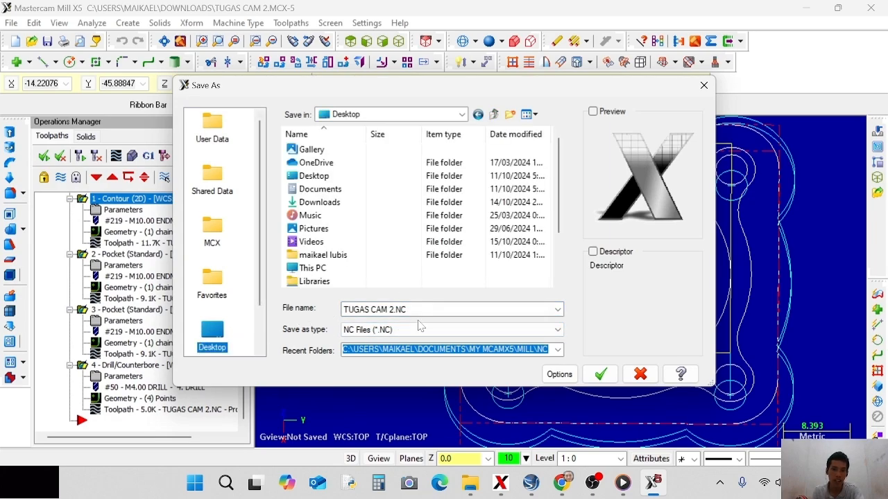
double_click(331, 207)
click(331, 208)
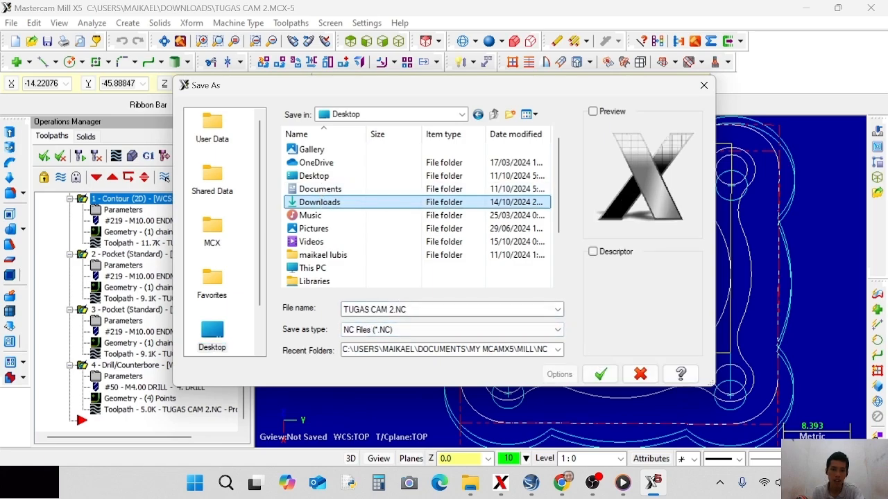
Name the NC file TUGAS CAM 2(GCODE).NC and save it.
click(416, 310)
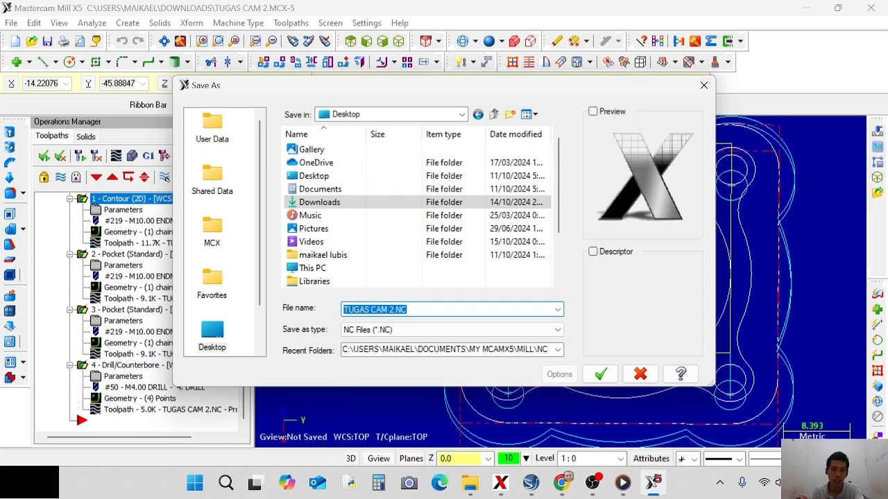
click(394, 310)
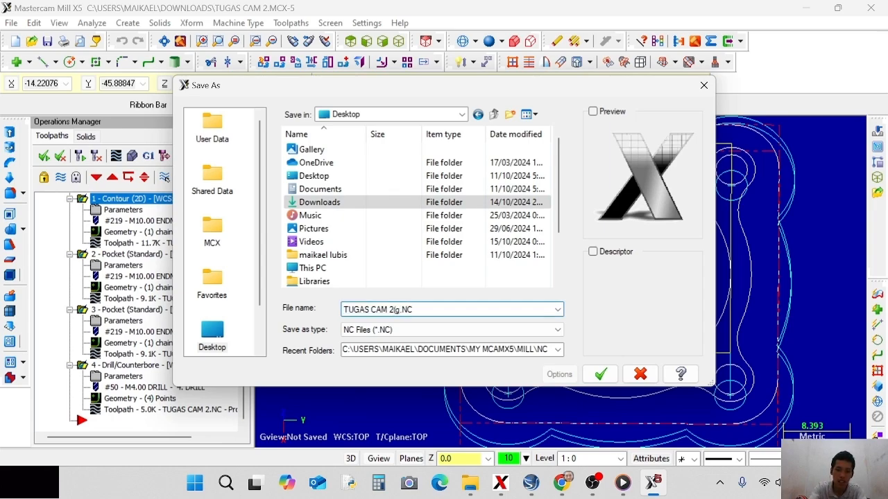
text((GCODE)
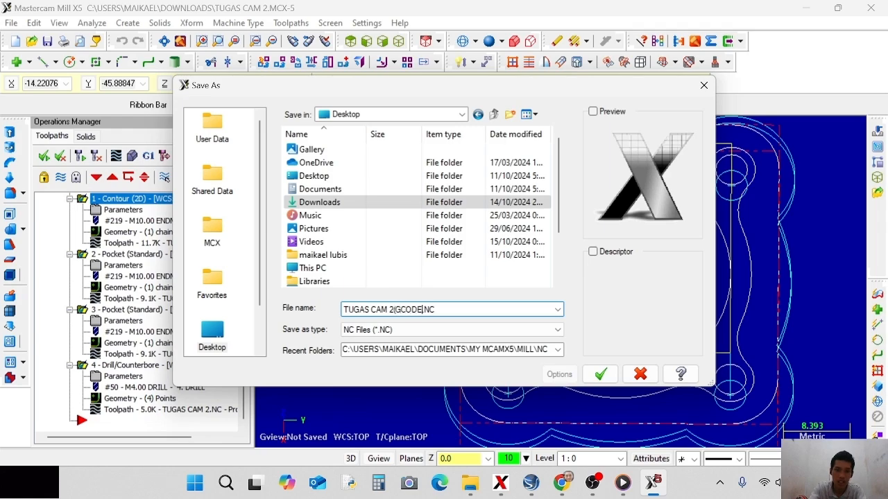
text())
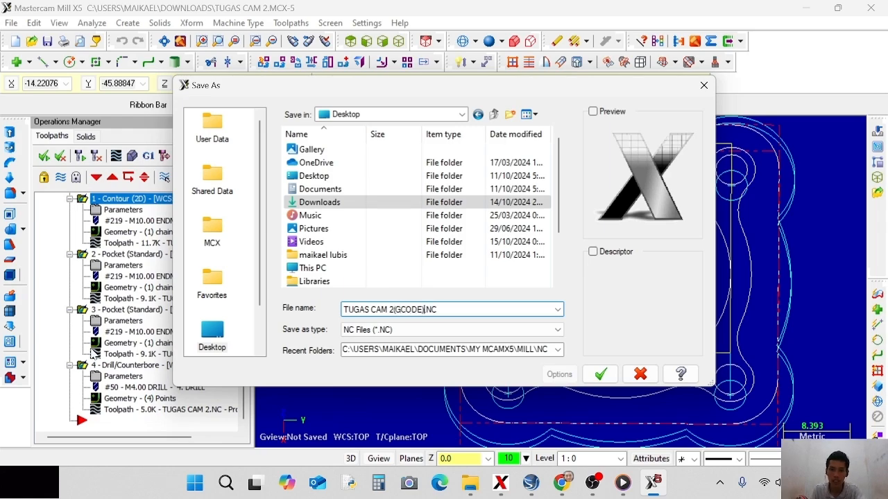
click(599, 375)
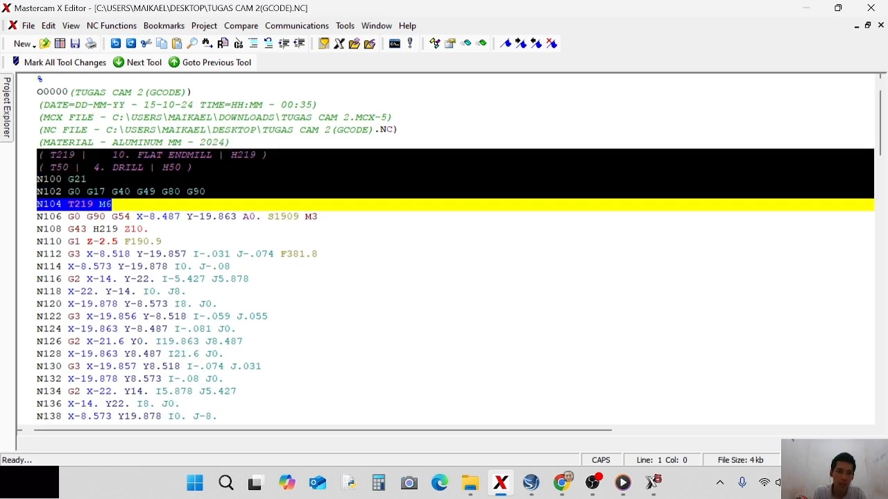
Delete the program header through the N104 T219 M6 line, including the leftover blank line.
key(BackSpace)
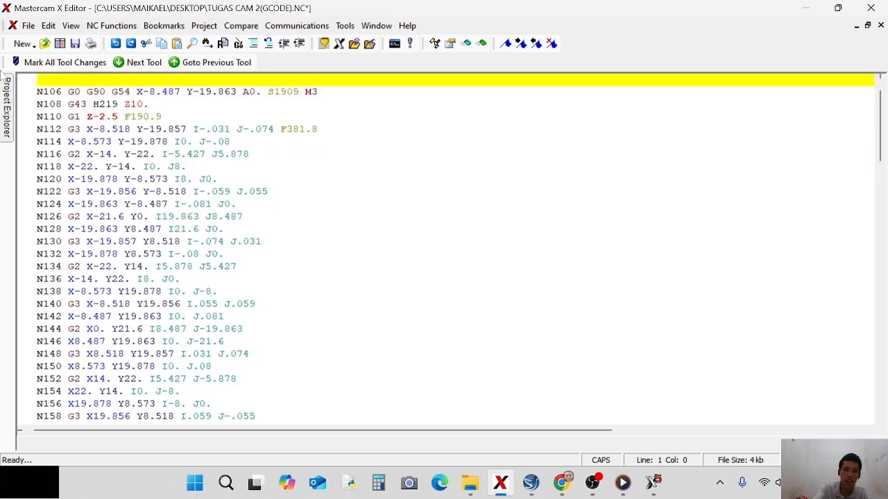
key(Down)
key(BackSpace)
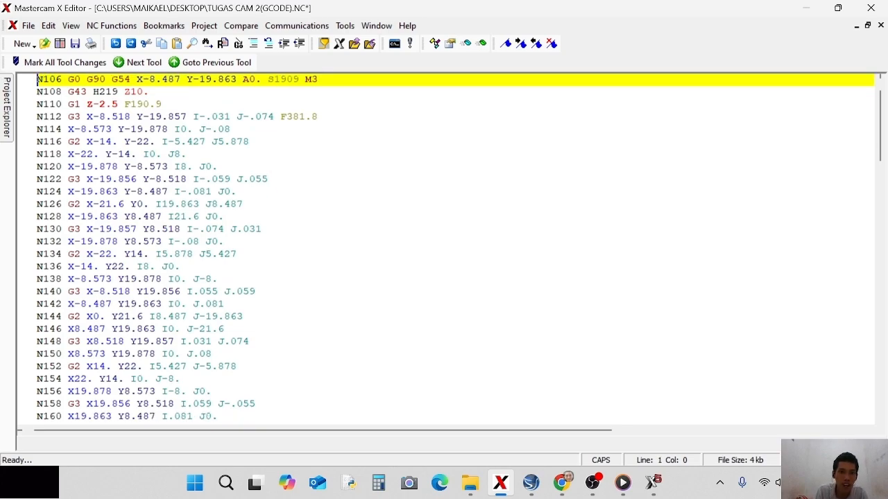
Remove the A0. word from line N106.
click(261, 80)
key(BackSpace)
key(BackSpace)
key(BackSpace)
key(BackSpace)
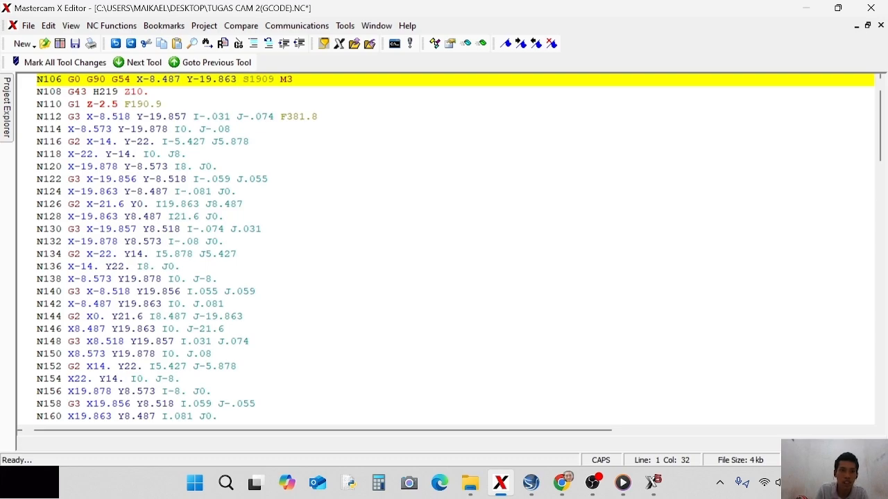
Remove the tool length compensation codes G43 H219 from line N108, keeping Z10.
click(120, 91)
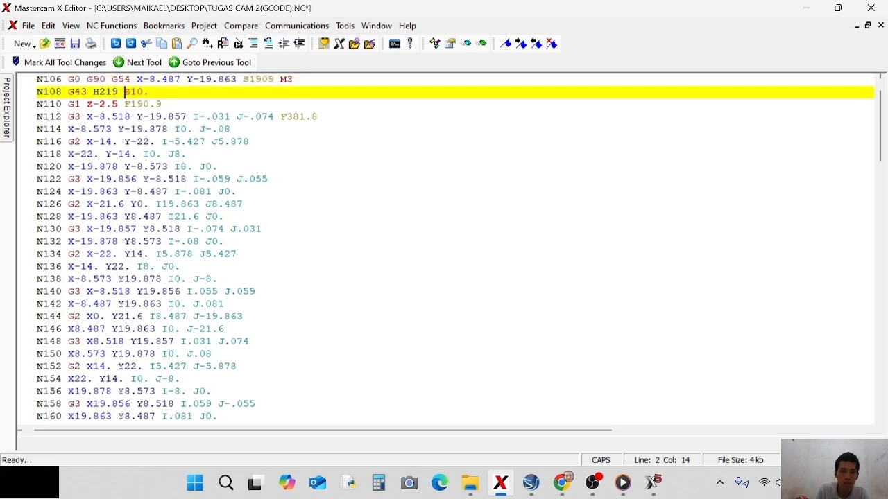
key(BackSpace)
key(BackSpace)
key(BackSpace)
key(BackSpace)
key(BackSpace)
key(BackSpace)
key(BackSpace)
key(BackSpace)
key(BackSpace)
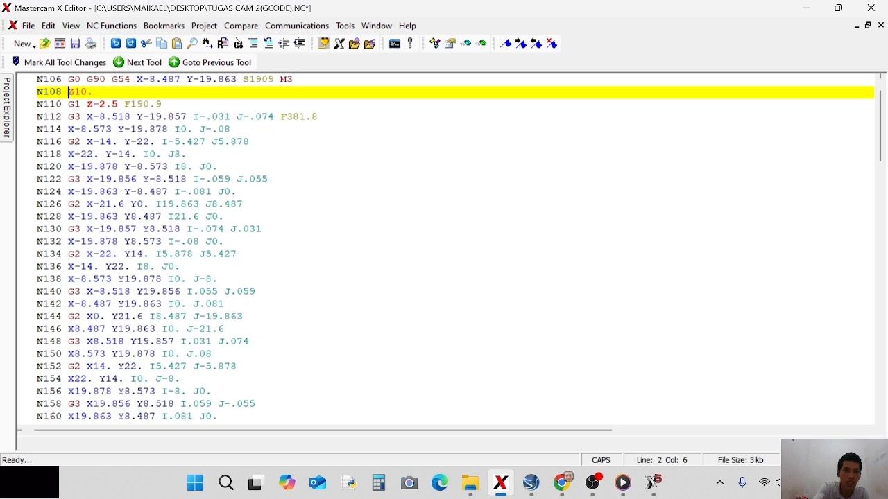
Delete the closing % sign at the end of the program.
scroll(455, 250, down, 20)
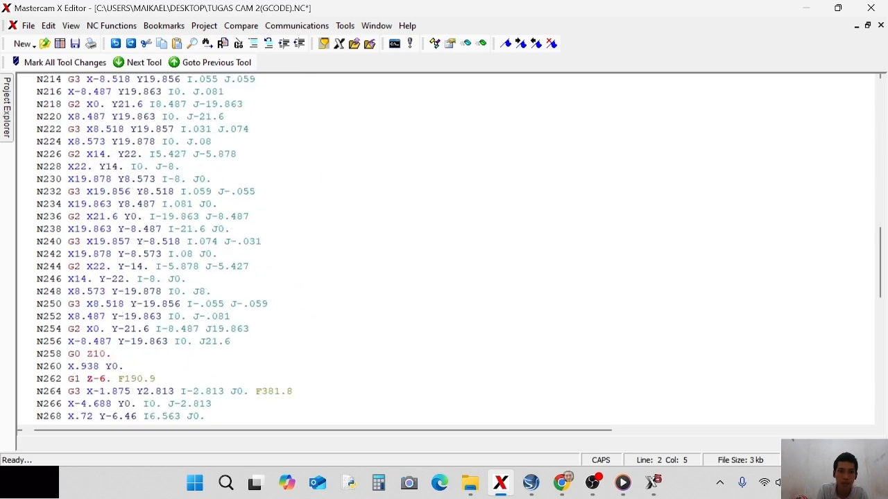
scroll(455, 250, down, 12)
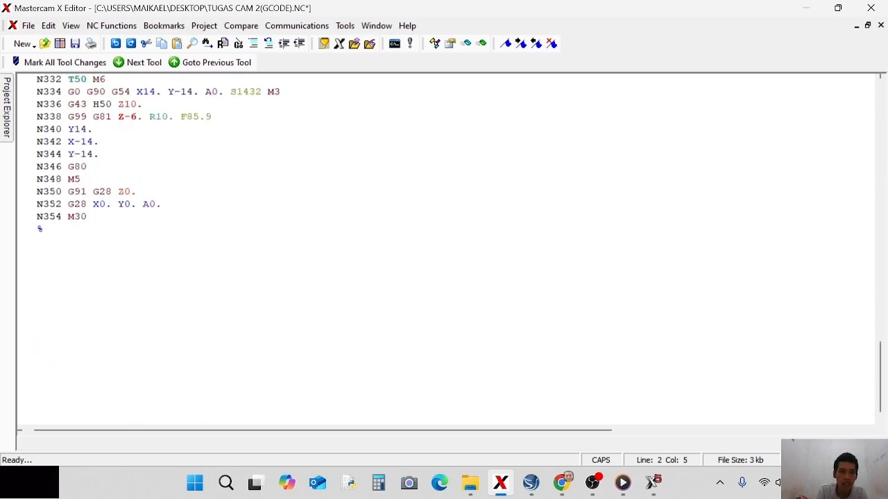
click(39, 229)
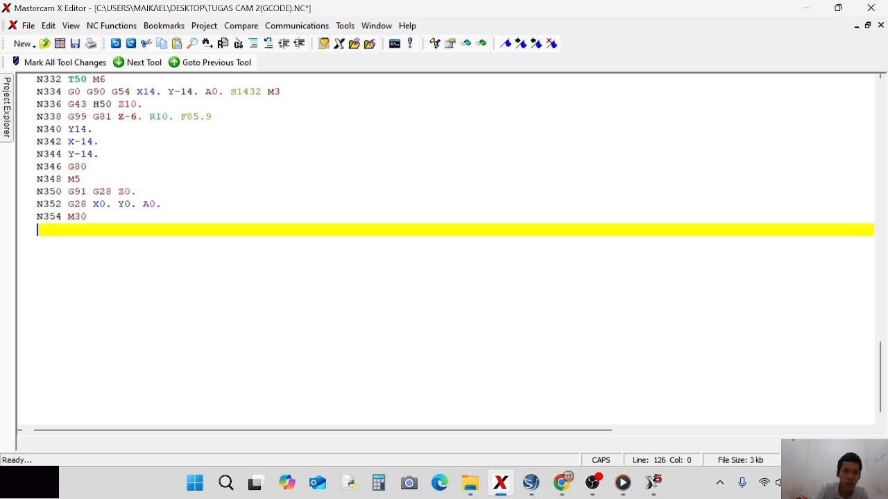
Remove A0. and G28 from line N352, keeping only X0. Y0.
click(162, 205)
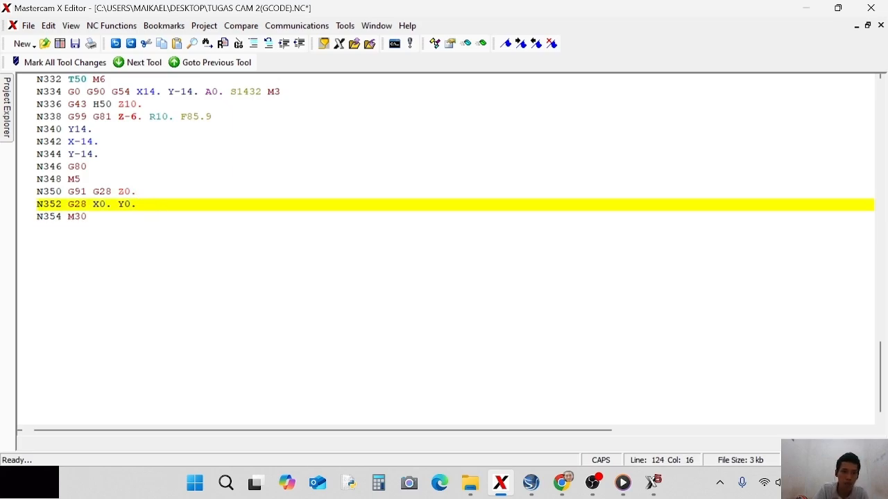
click(93, 205)
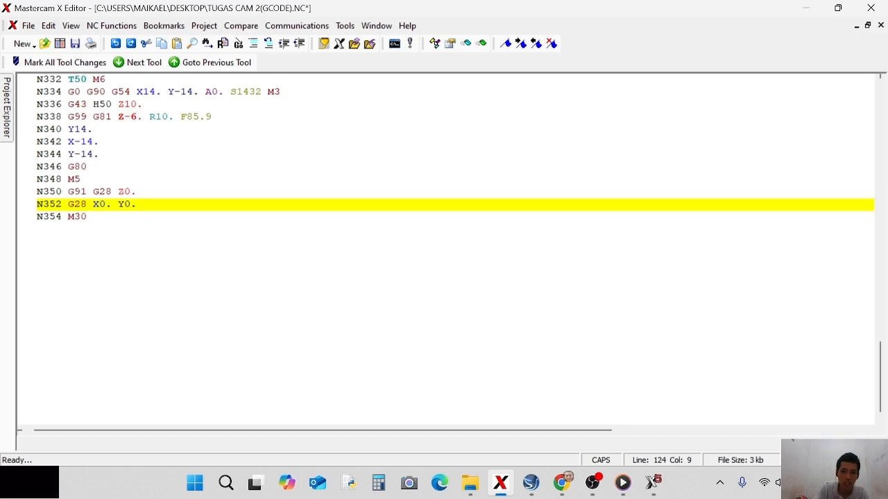
key(BackSpace)
key(BackSpace)
key(BackSpace)
key(BackSpace)
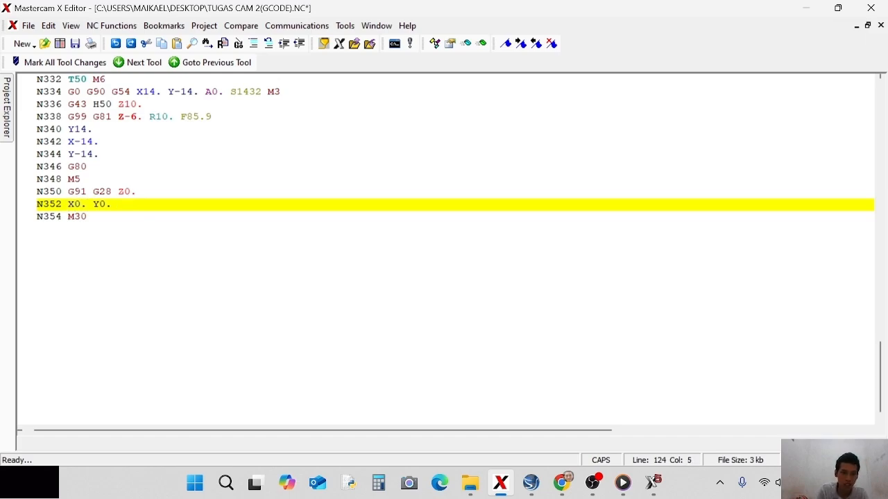
Remove G28 from line N350, keeping G91 Z0.
click(119, 192)
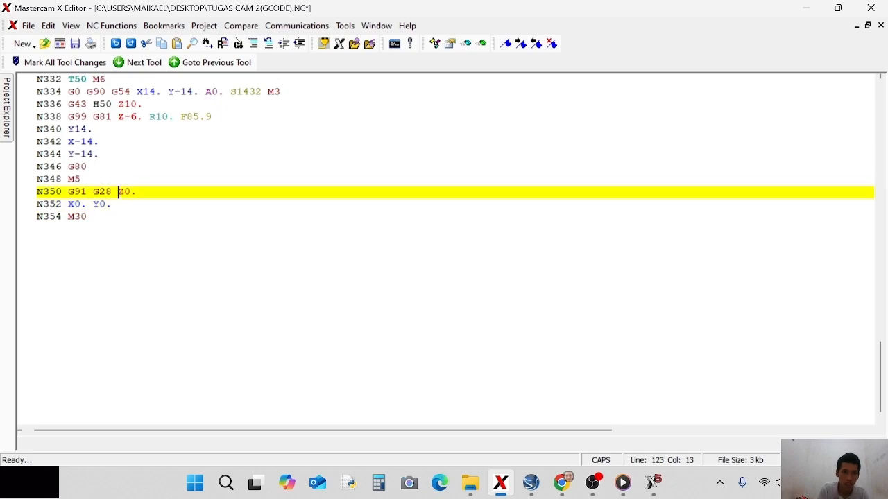
key(BackSpace)
key(BackSpace)
key(BackSpace)
key(BackSpace)
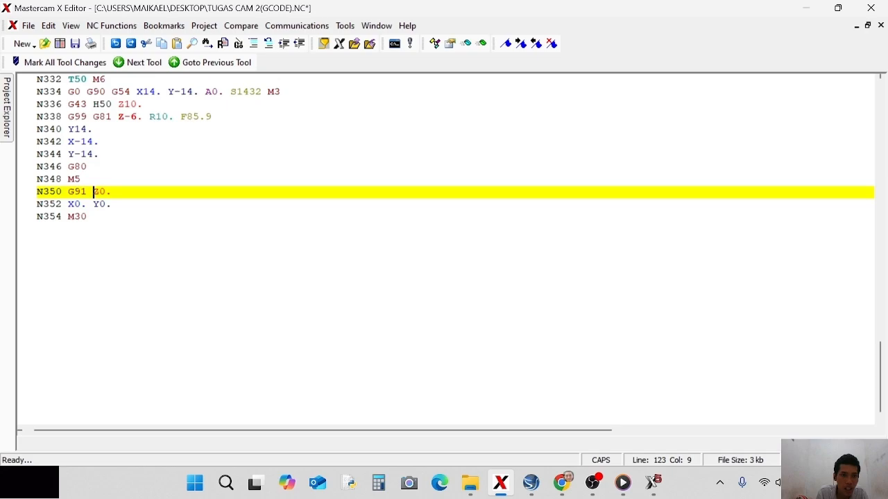
Change the drill's tool number in line N332 to T1.
scroll(455, 166, up, 1)
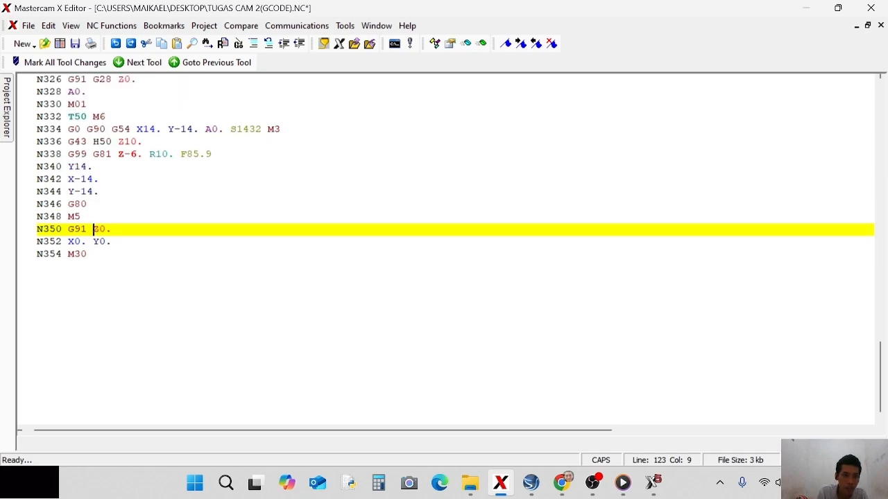
scroll(455, 185, up, 1)
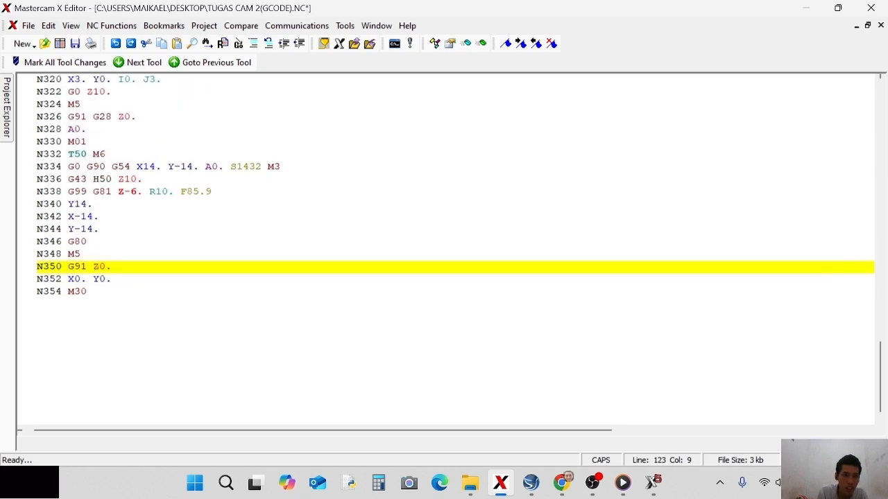
click(88, 155)
key(BackSpace)
key(BackSpace)
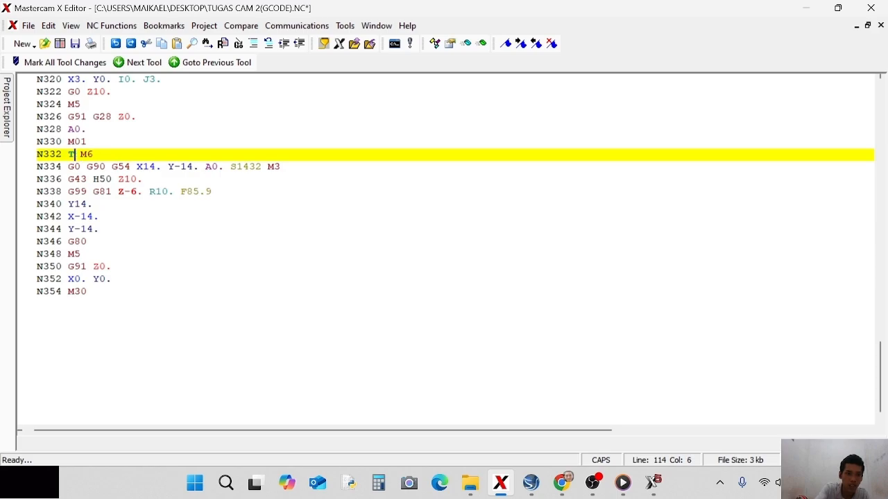
text(1)
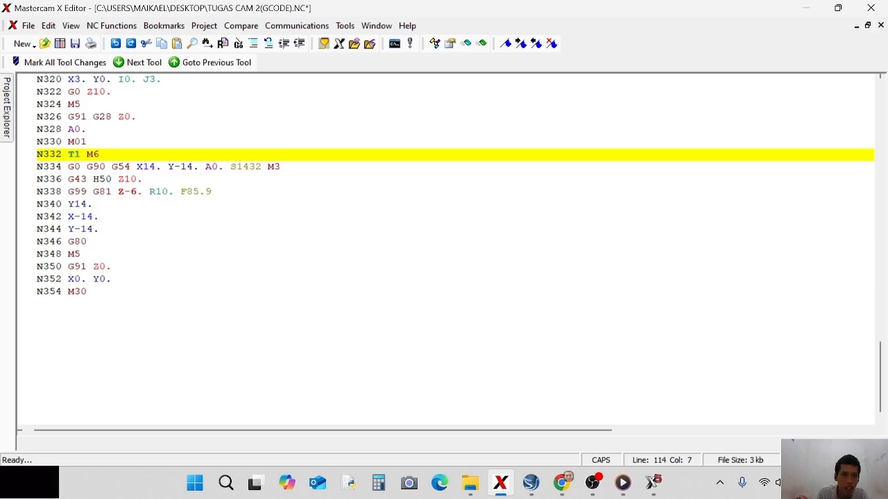
Delete the whole N328 A0. line before the drill tool change.
scroll(455, 191, up, 1)
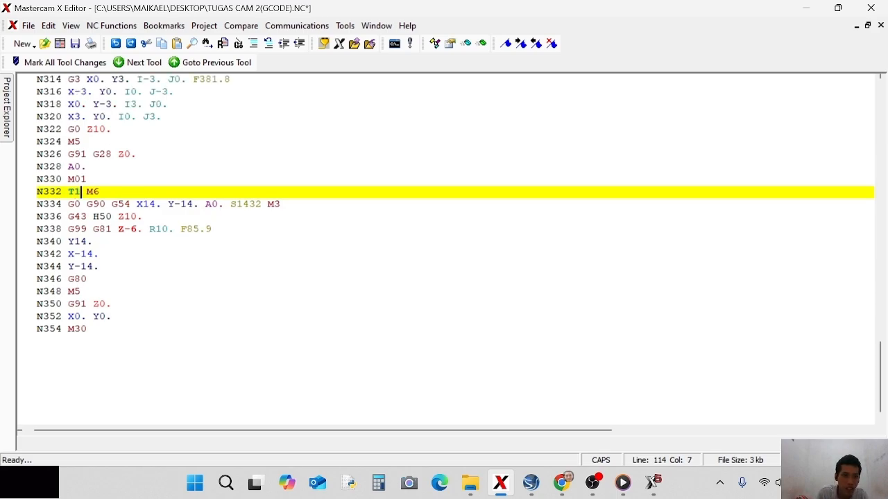
drag(87, 167, 43, 167)
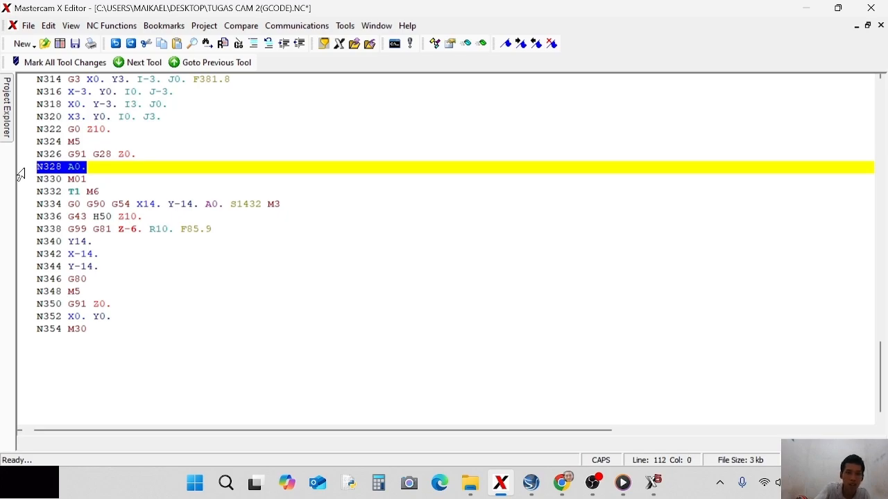
key(BackSpace)
key(BackSpace)
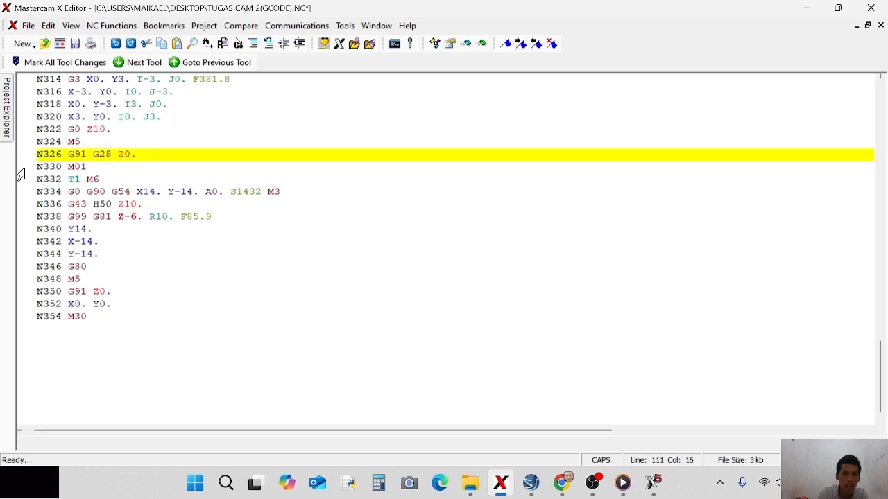
Review the edited G-code blocks upward from the drilling section through the pocket and contour moves.
scroll(444, 250, up, 3)
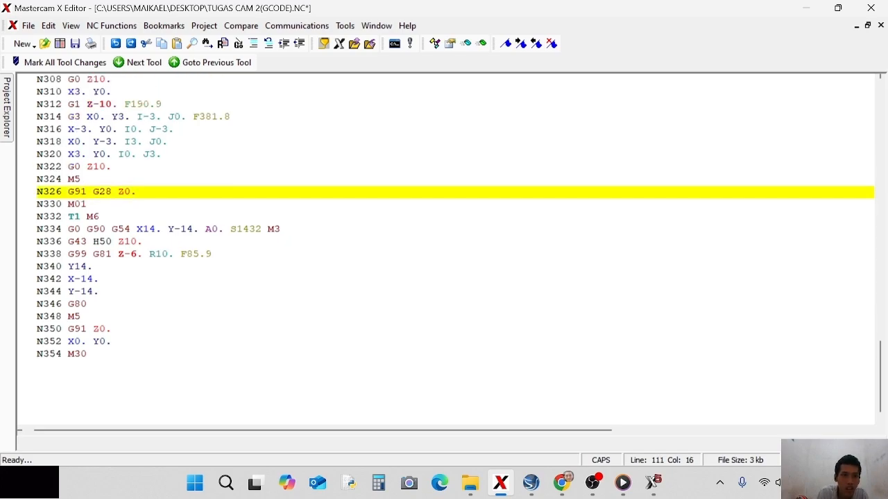
scroll(444, 250, up, 1)
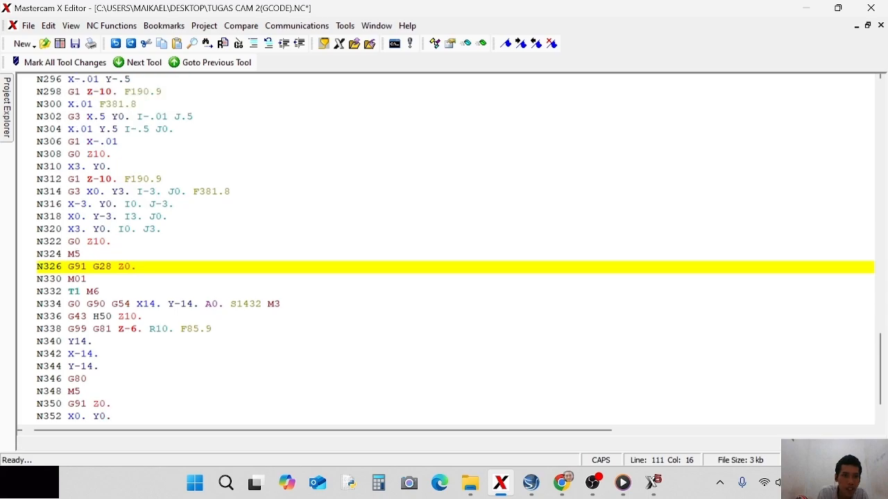
scroll(455, 247, up, 2)
scroll(455, 250, up, 1)
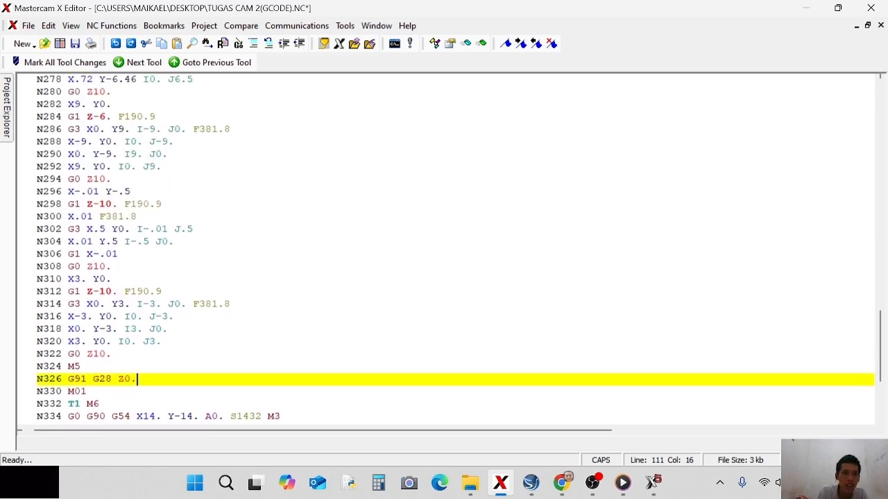
scroll(455, 249, up, 2)
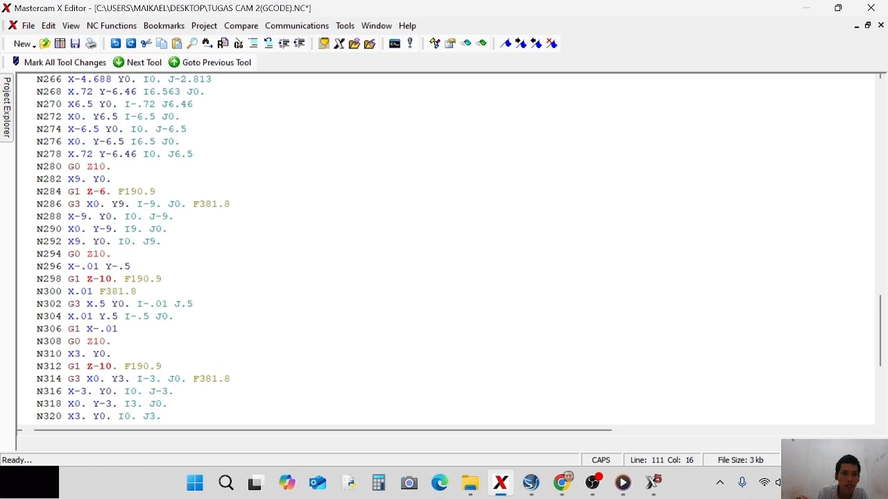
scroll(455, 249, up, 2)
scroll(455, 250, up, 4)
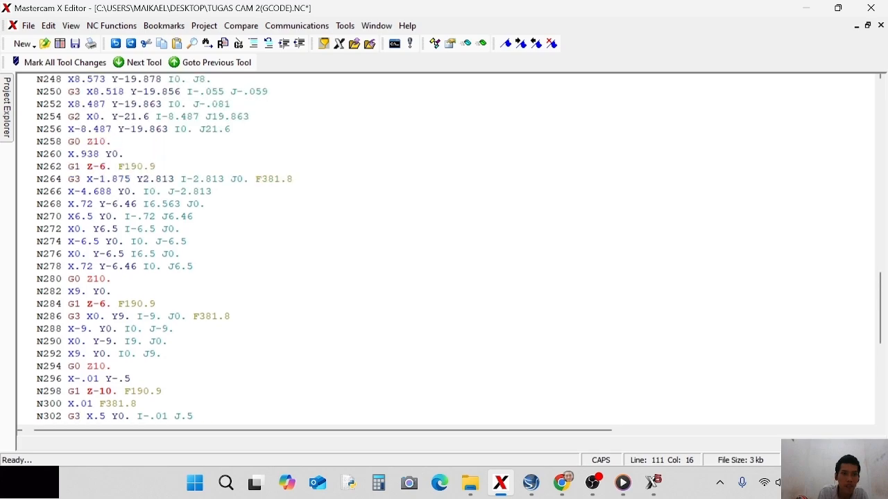
scroll(455, 250, up, 3)
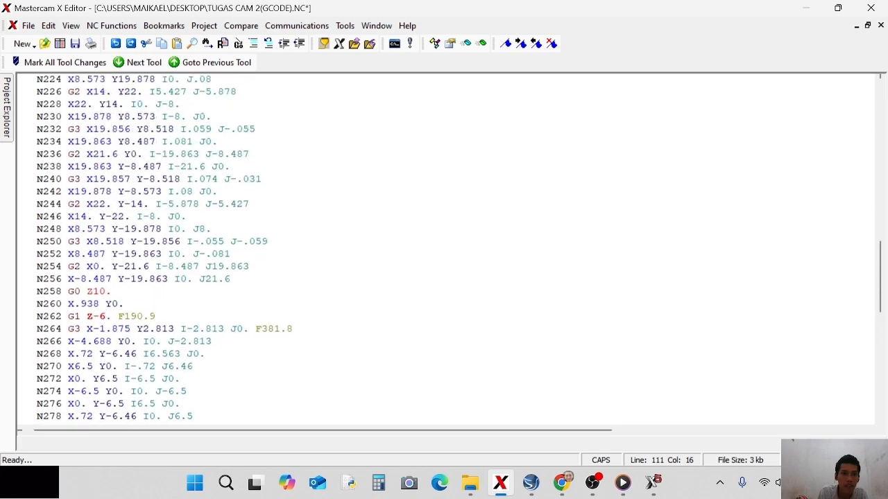
scroll(455, 250, up, 2)
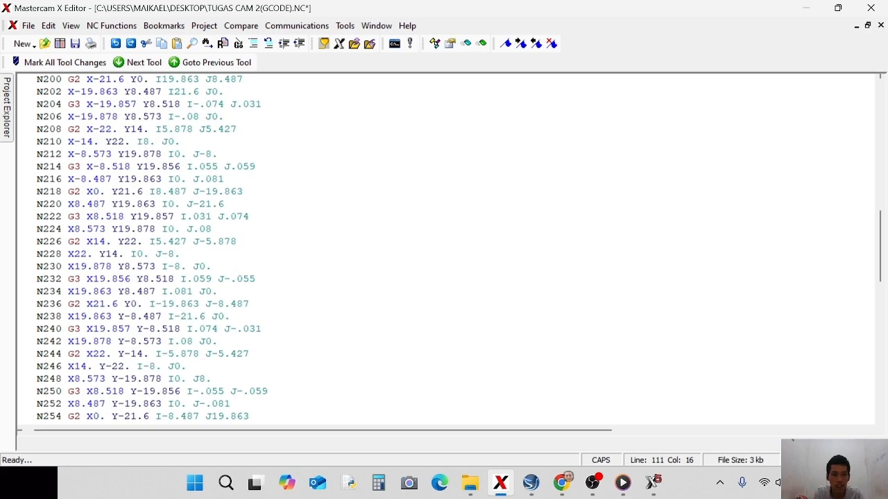
Select the whole G-code program, then switch to Notepad and create a new blank document.
key(ctrl+a)
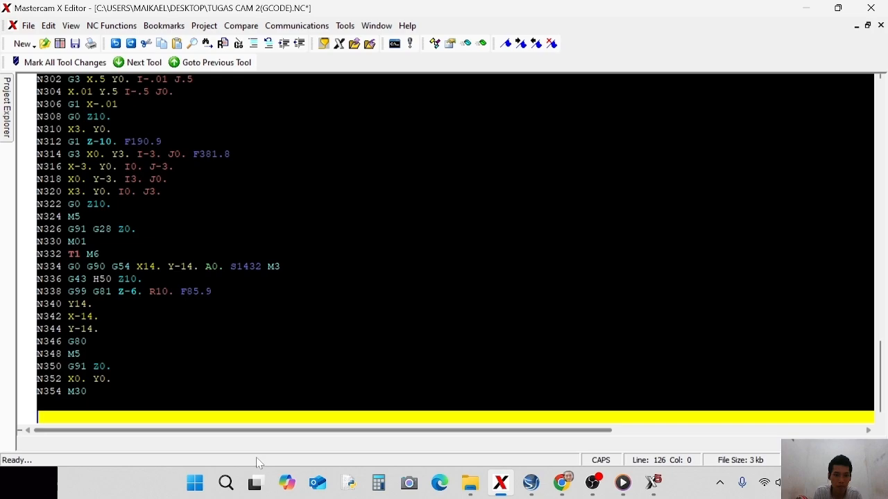
click(226, 484)
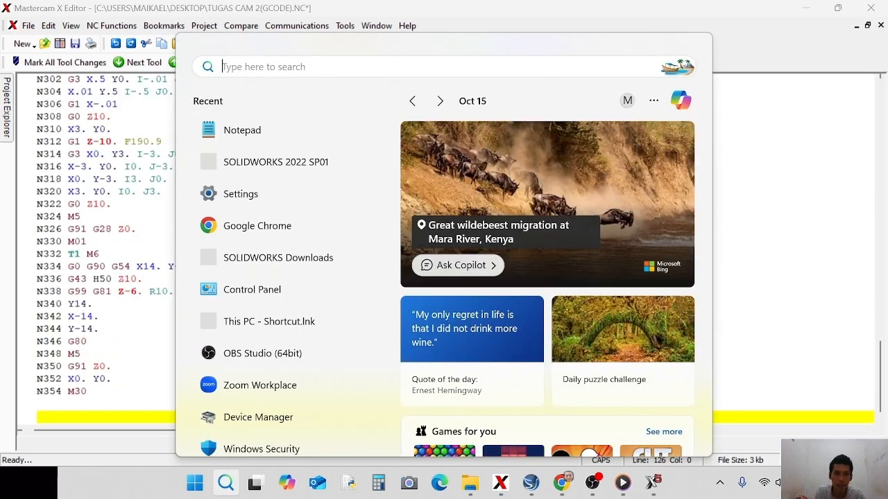
text(NOTEP)
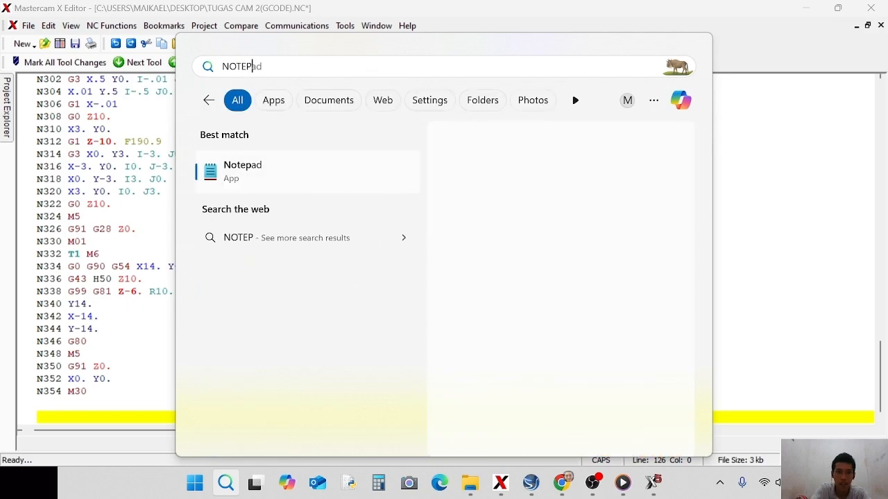
click(255, 172)
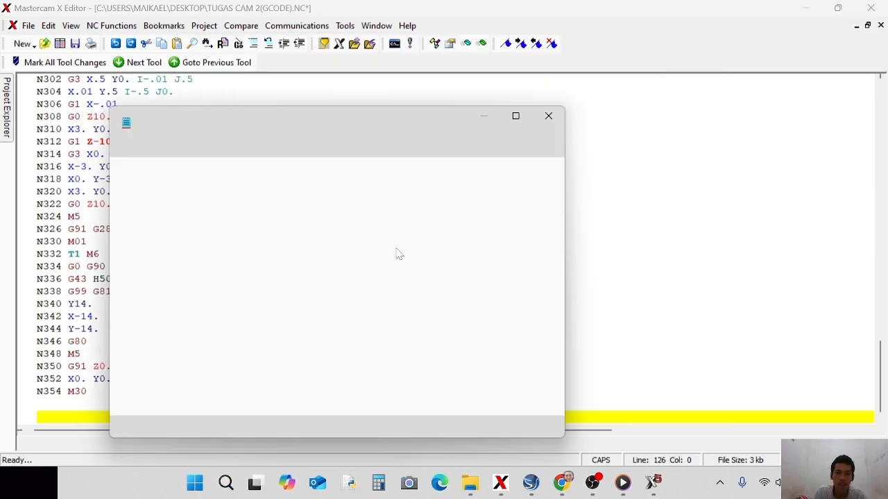
click(515, 115)
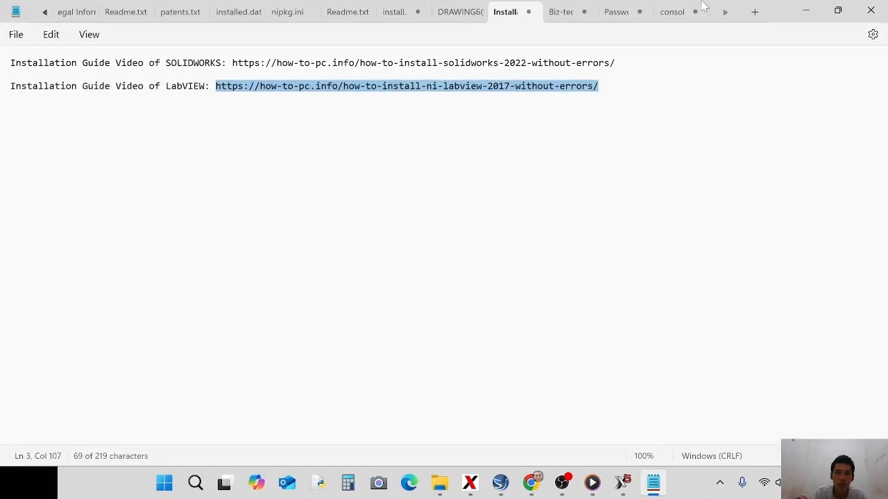
click(755, 13)
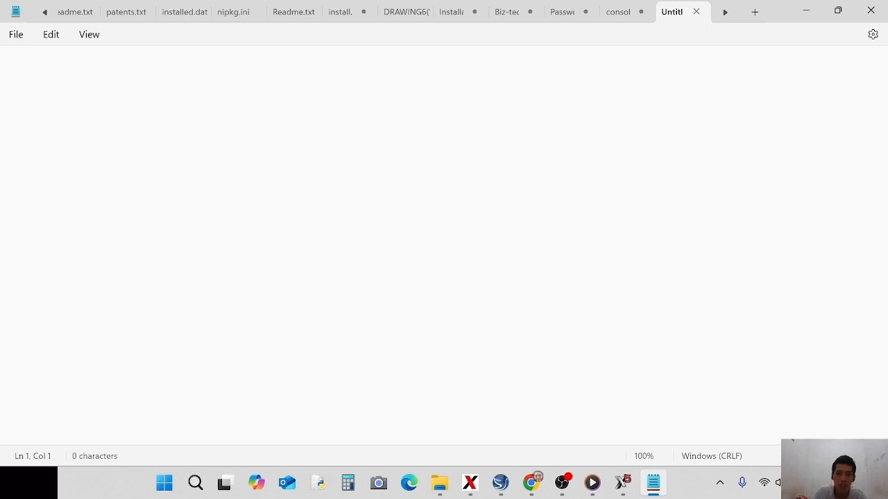
Return to Mastercam X Editor and save the program as text file TUGAS CAM 2(GCODE).txt in Downloads, replacing the existing file.
mouse_move(612, 485)
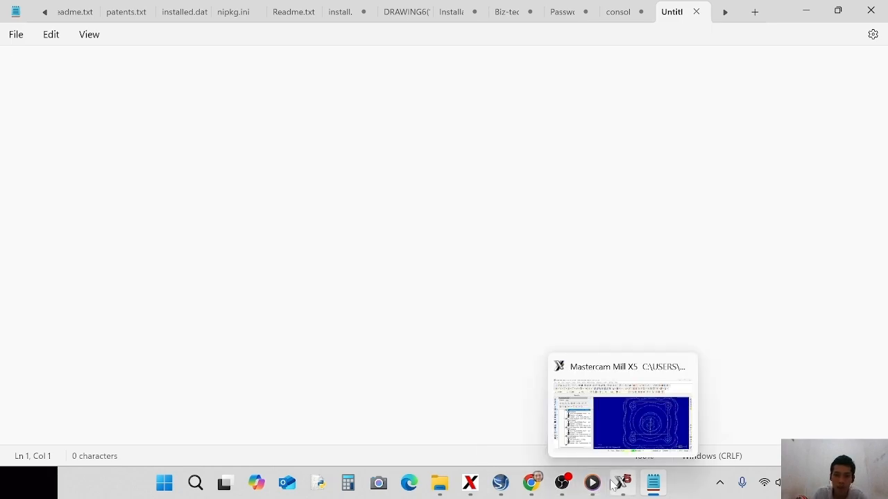
mouse_move(470, 483)
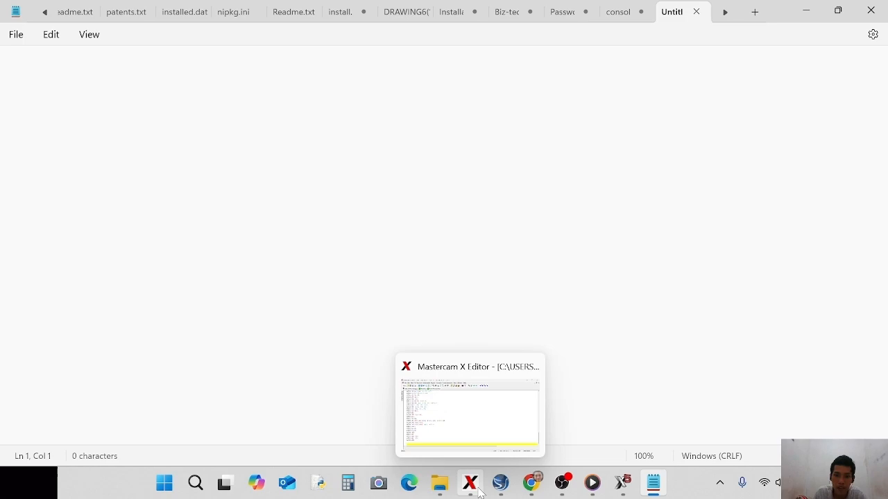
click(467, 427)
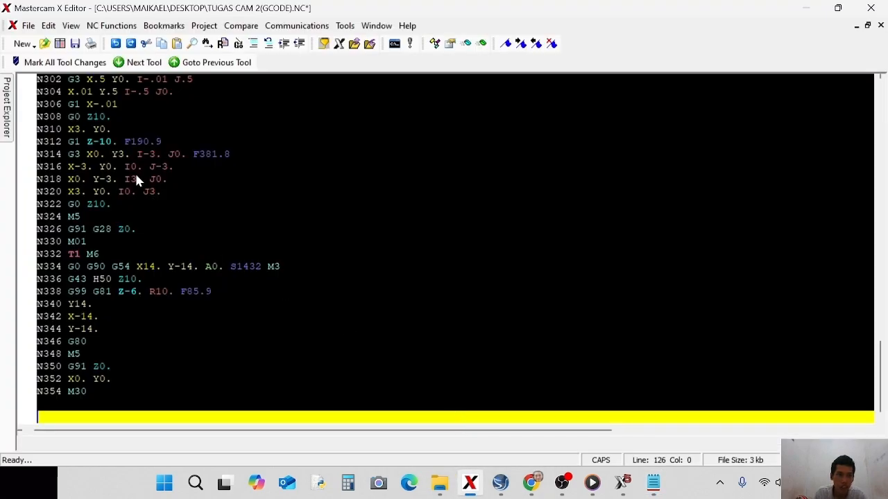
click(28, 26)
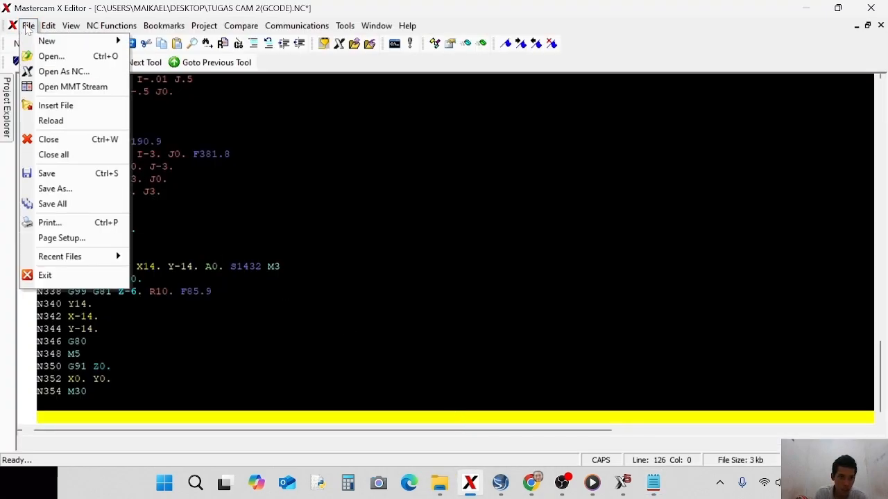
click(47, 189)
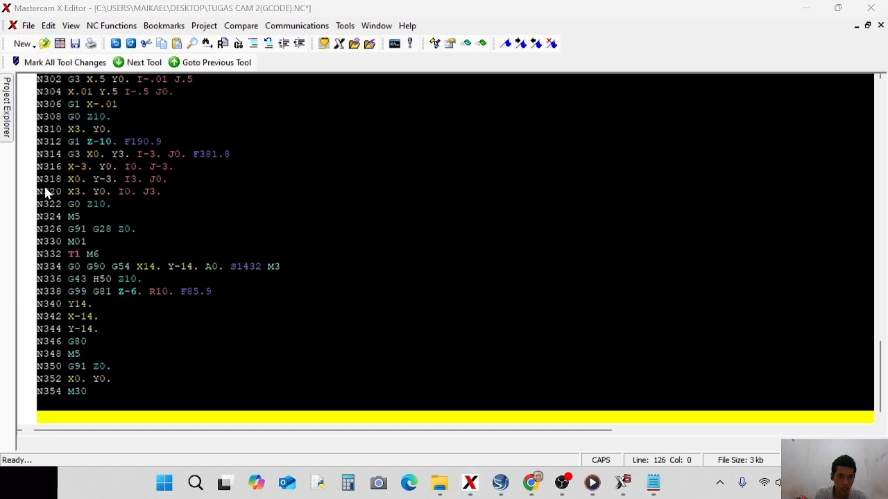
click(78, 212)
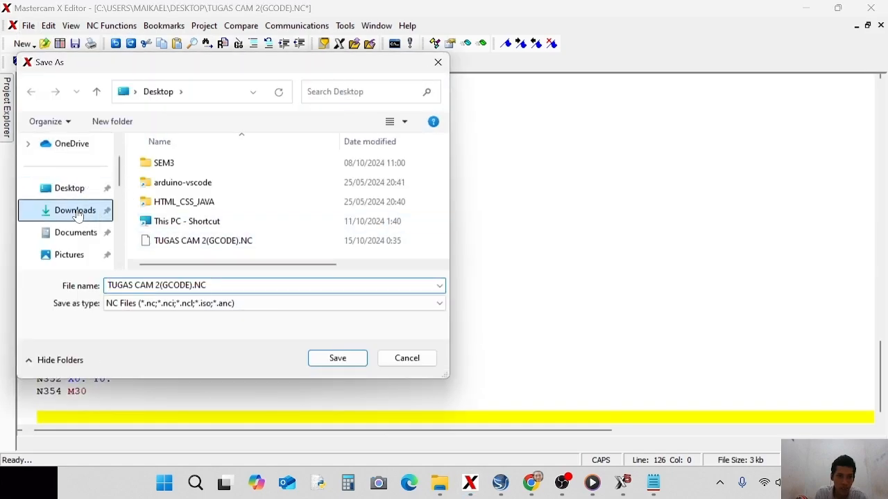
click(212, 303)
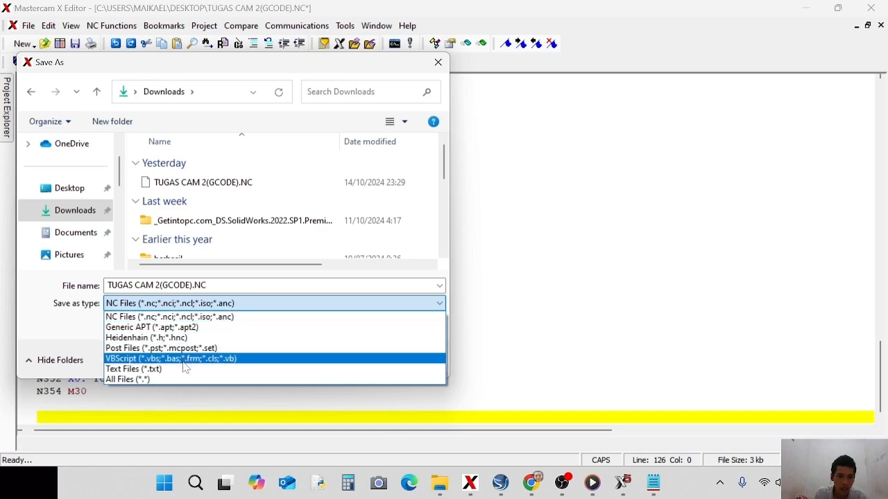
click(185, 369)
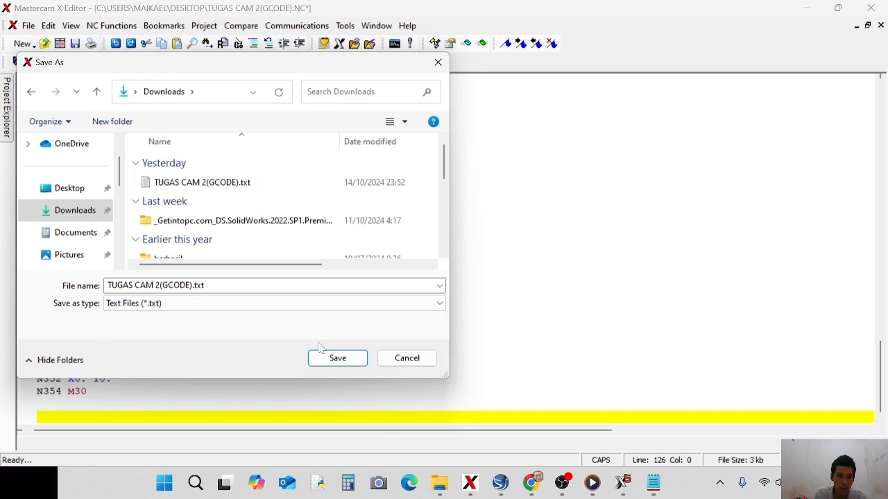
click(333, 359)
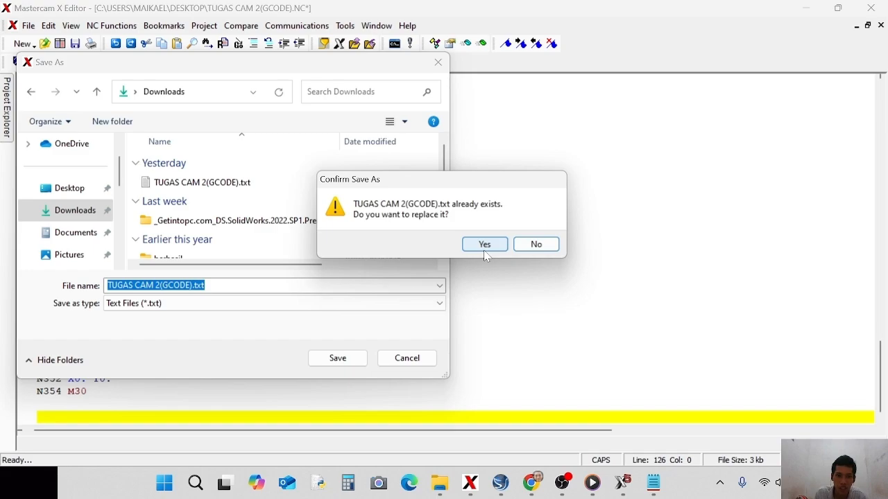
click(487, 249)
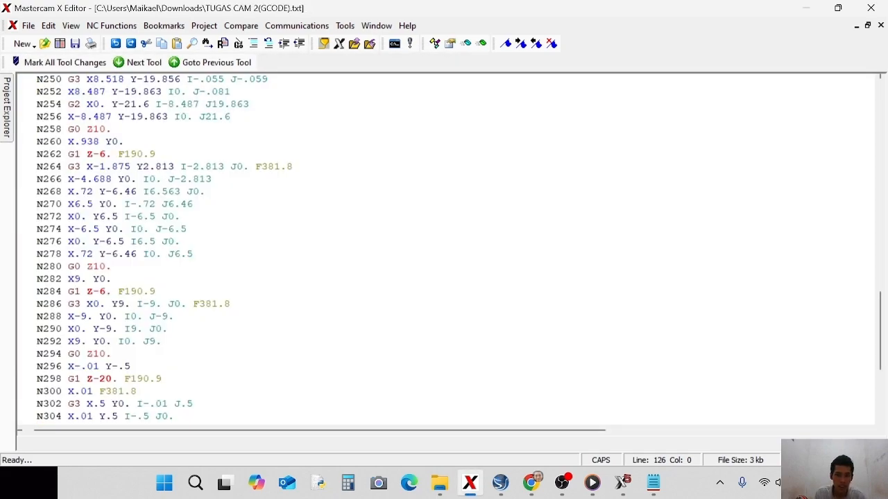
scroll(444, 250, down, 3)
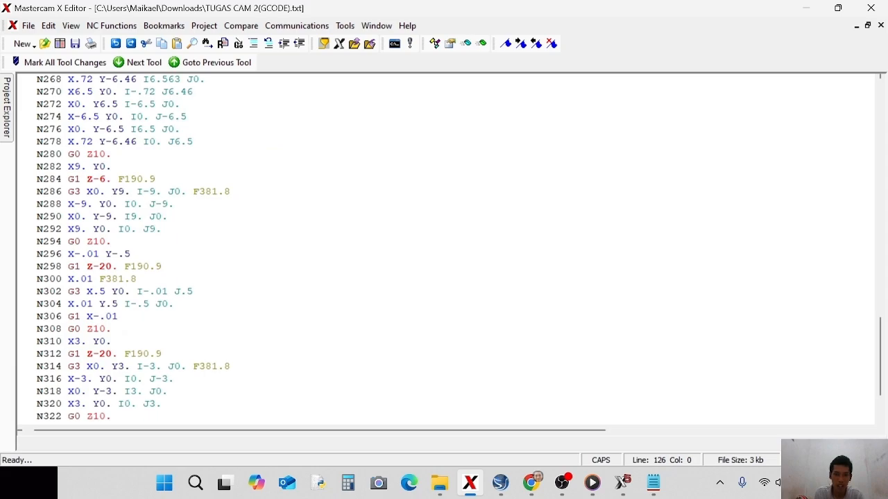
Switch to the SwanSoft CNC simulator and move the tool to the workpiece with Rapid Position.
click(500, 483)
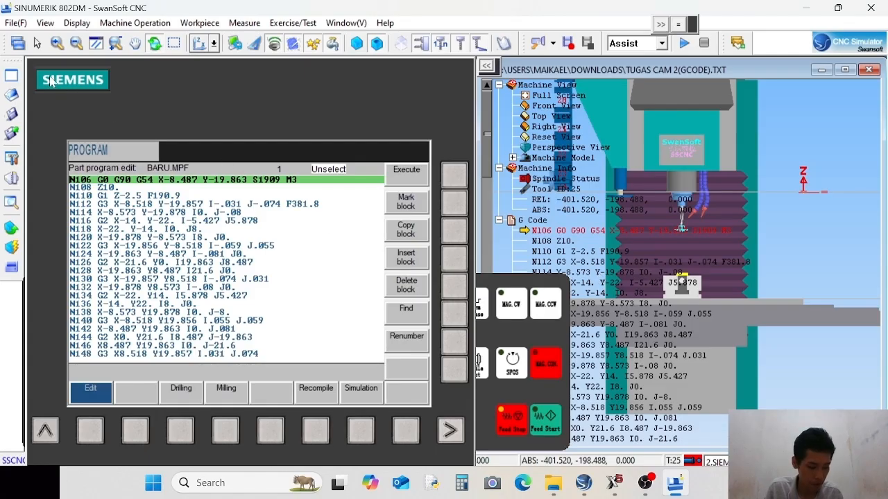
click(19, 225)
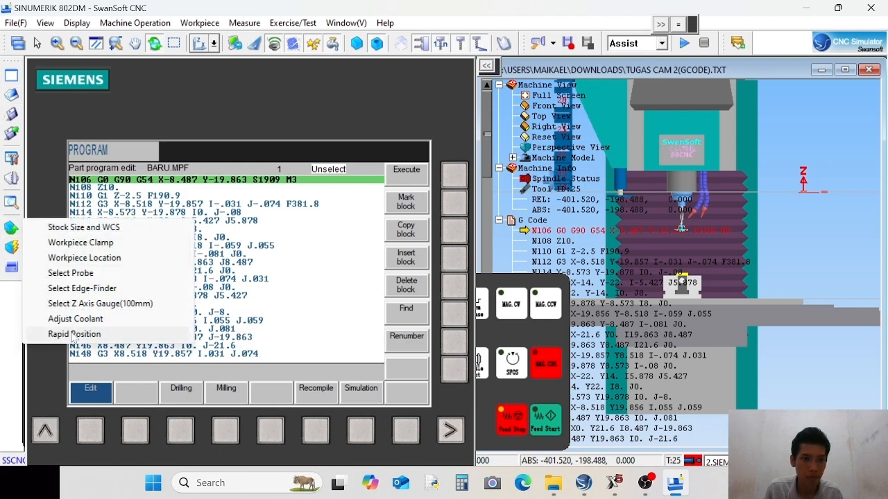
click(63, 334)
click(421, 302)
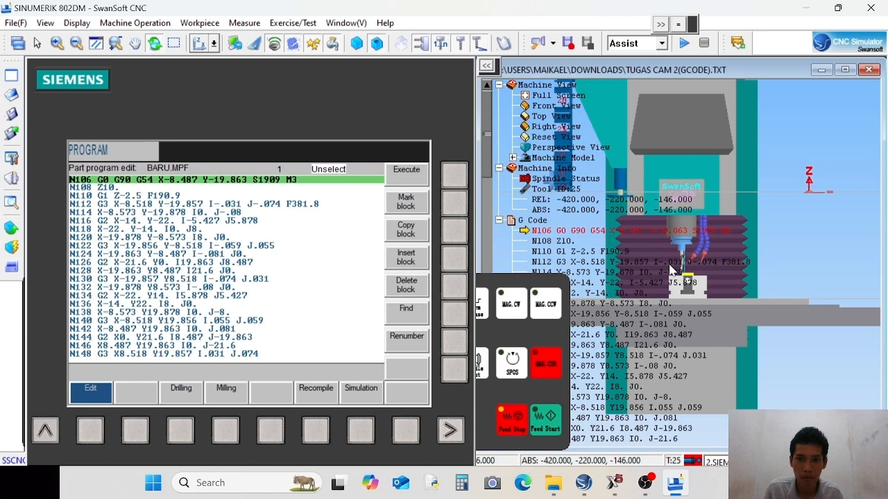
scroll(683, 264, up, 5)
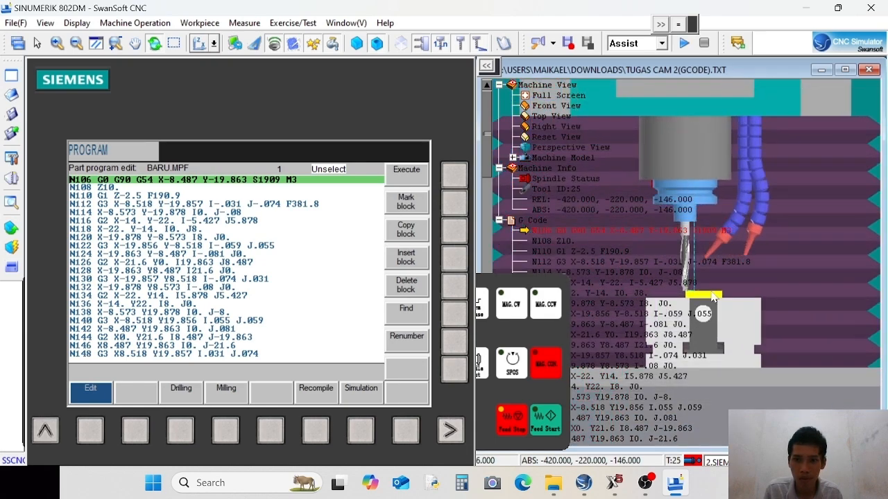
mouse_move(712, 299)
mouse_down()
mouse_move(721, 351)
mouse_move(709, 316)
mouse_move(601, 283)
mouse_move(567, 285)
mouse_move(687, 285)
mouse_move(716, 305)
mouse_move(730, 337)
mouse_move(717, 312)
mouse_up()
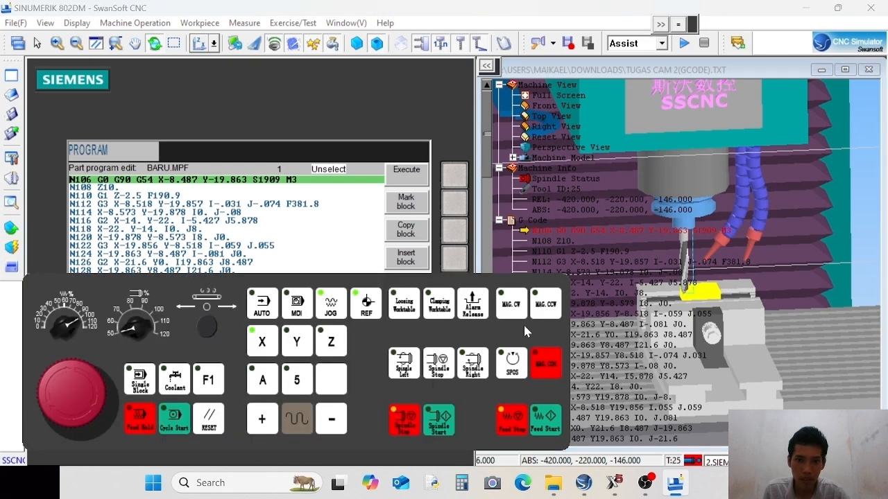
Enter JOG mode, start workpiece measurement saving to G54, and calculate the X offset at the current tool position.
click(334, 305)
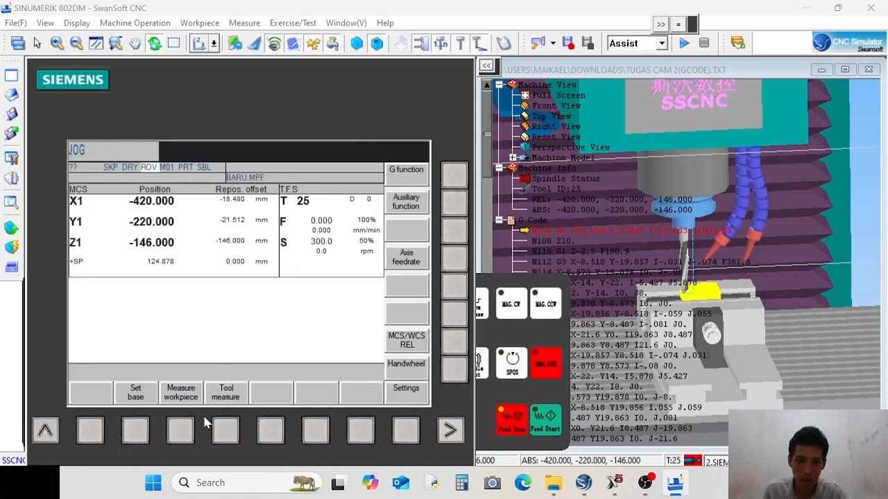
click(182, 430)
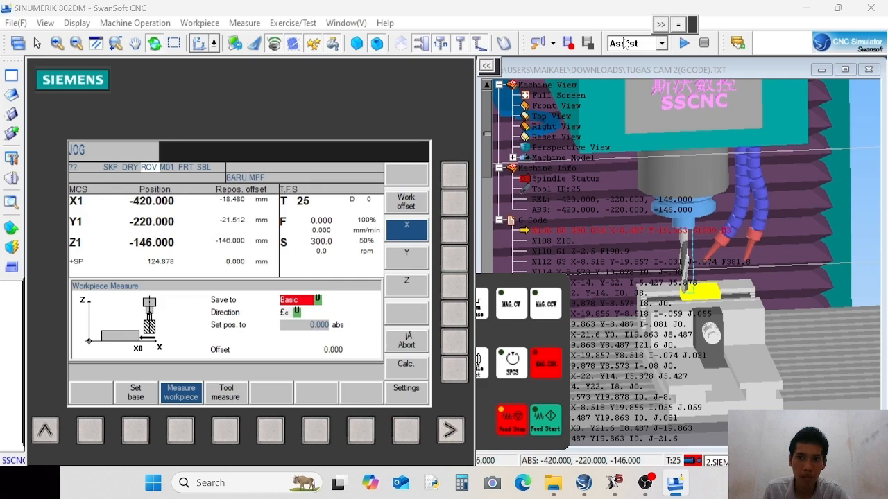
click(659, 24)
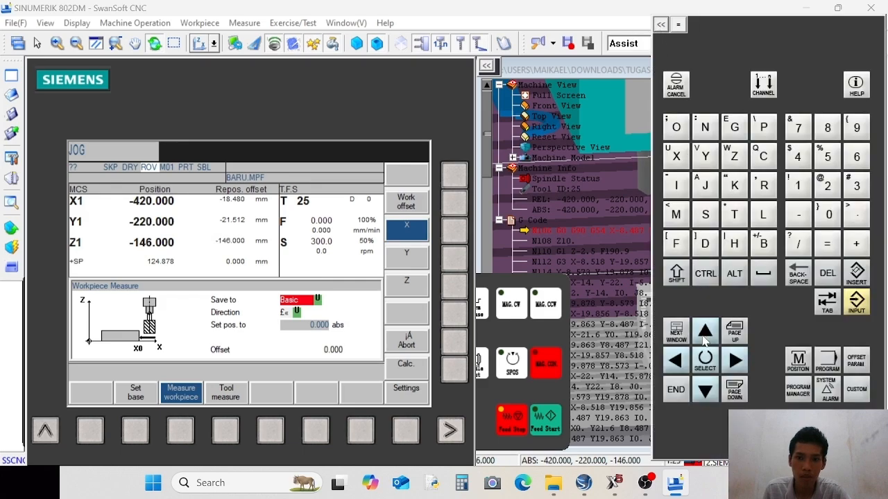
click(705, 360)
click(455, 371)
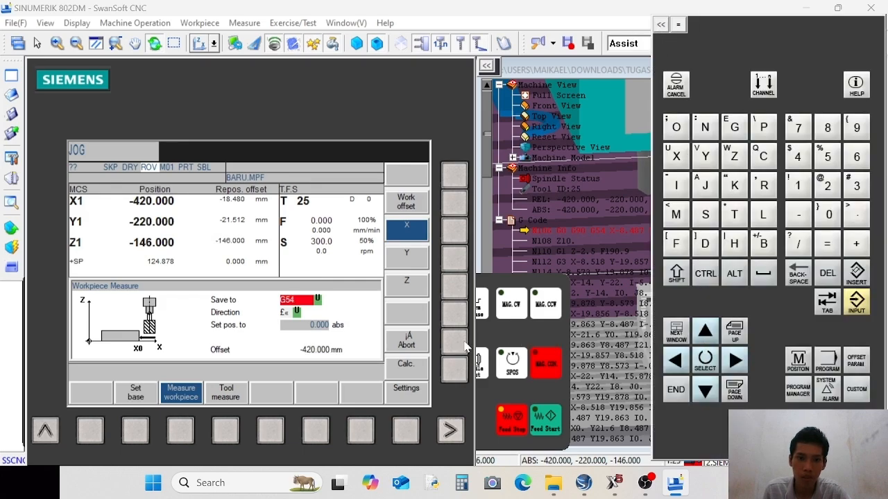
Measure the workpiece in Y and Z and calculate the G54 Z offset at the current tool position.
click(455, 268)
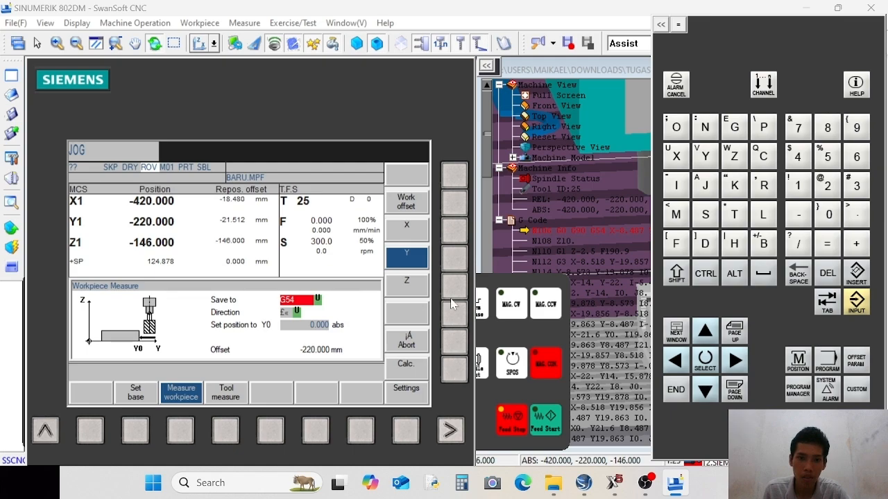
click(451, 294)
click(456, 375)
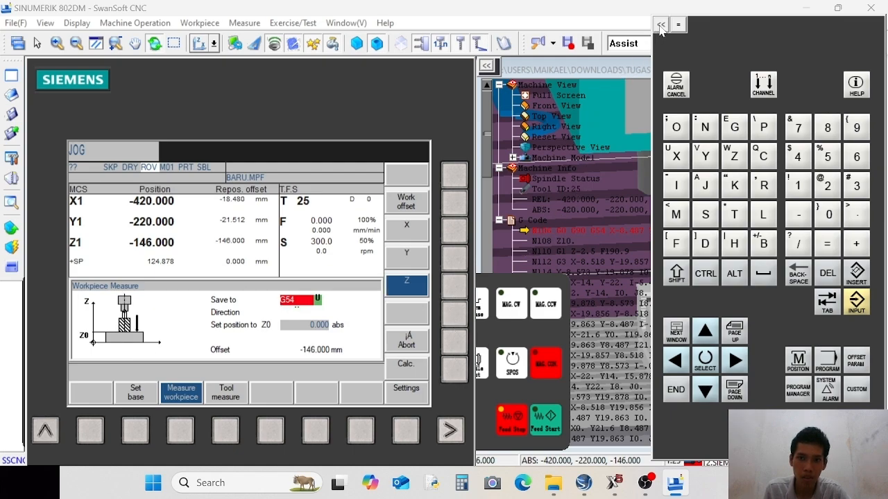
Open the BARU main program from the program manager for editing.
click(661, 25)
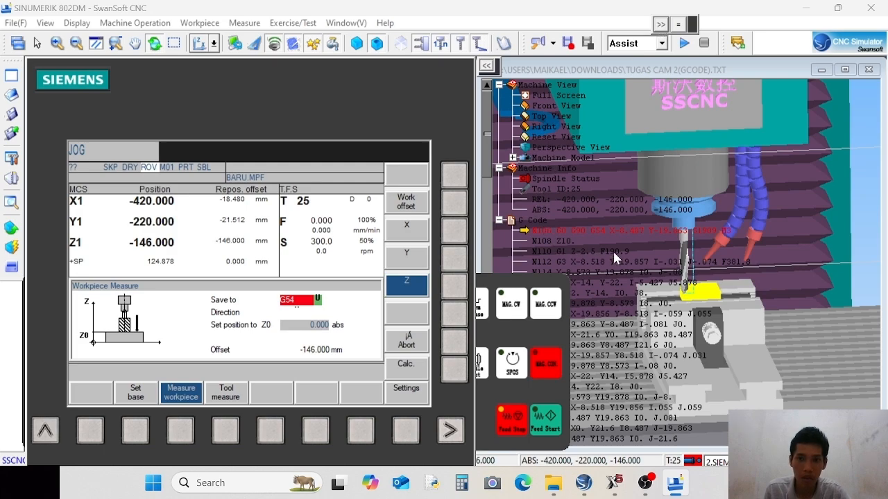
click(661, 25)
click(791, 389)
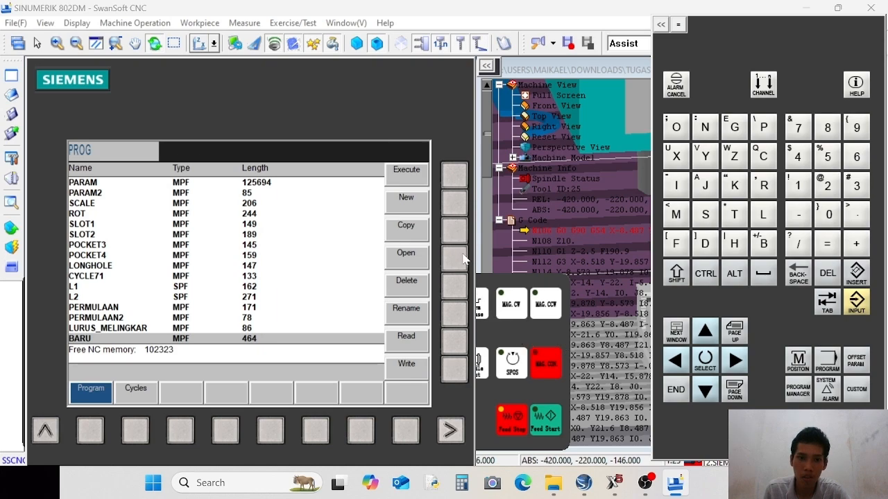
click(463, 259)
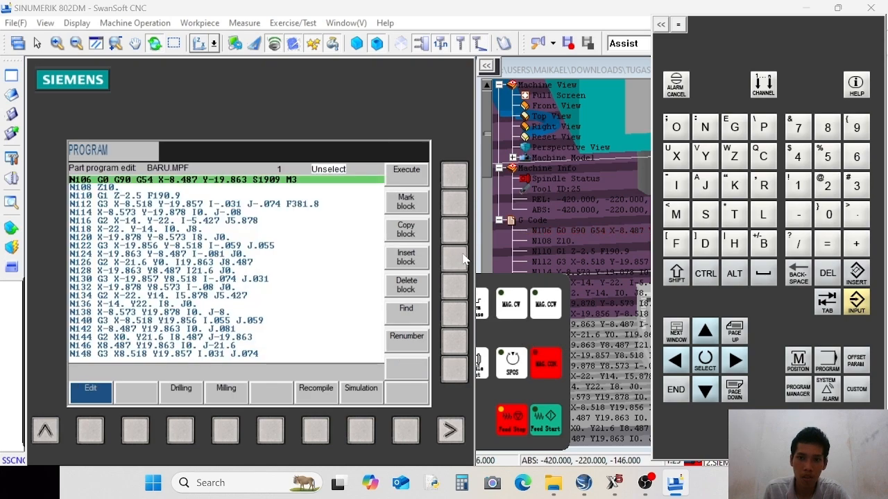
click(661, 24)
Collapse the G-code listing in the machine tree and shift the workpiece location to -19 mm in X.
scroll(691, 269, up, 2)
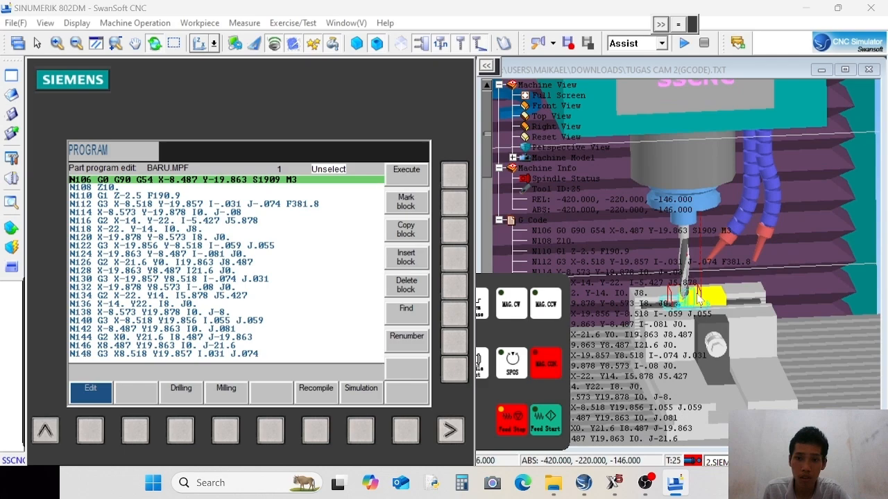
click(498, 220)
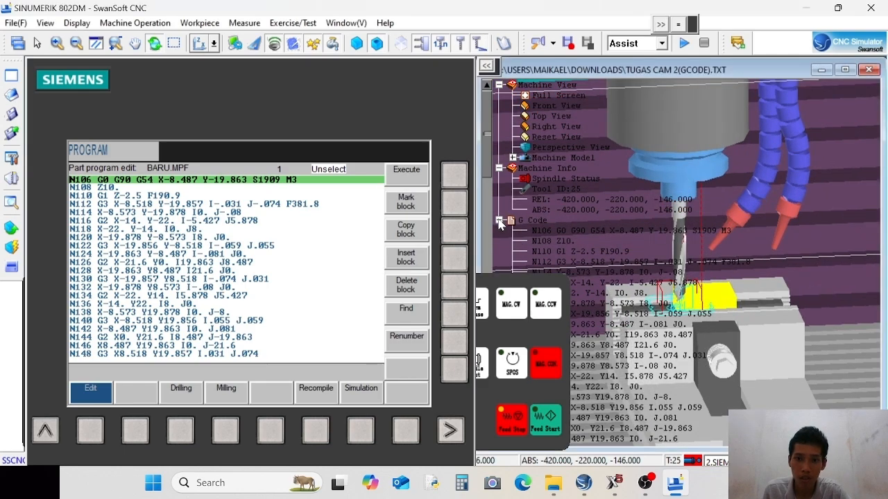
drag(710, 360, 704, 347)
click(549, 104)
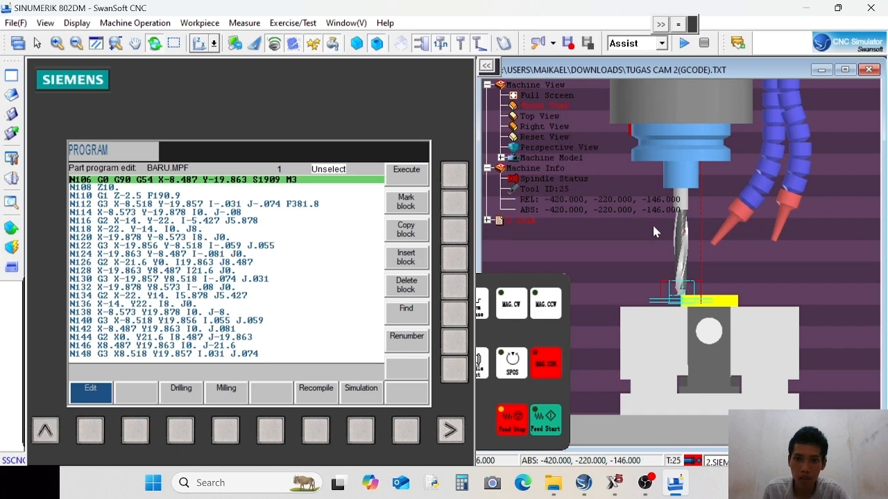
drag(715, 272, 721, 336)
click(199, 23)
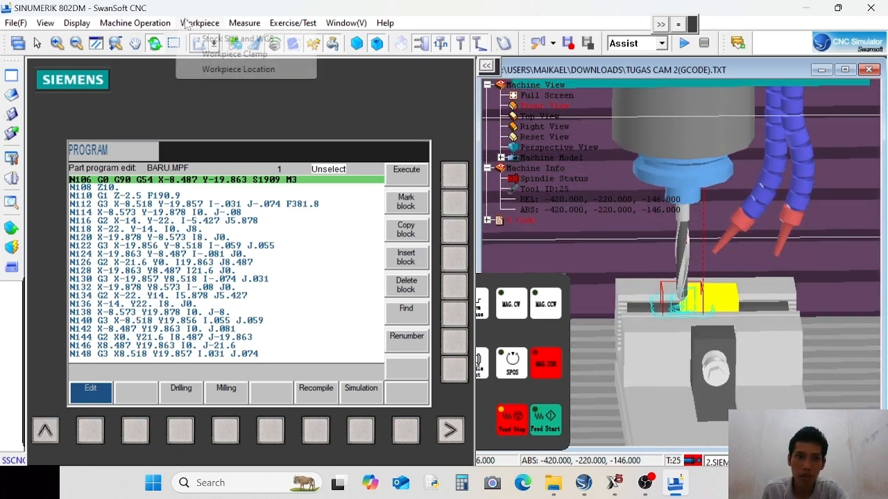
click(238, 70)
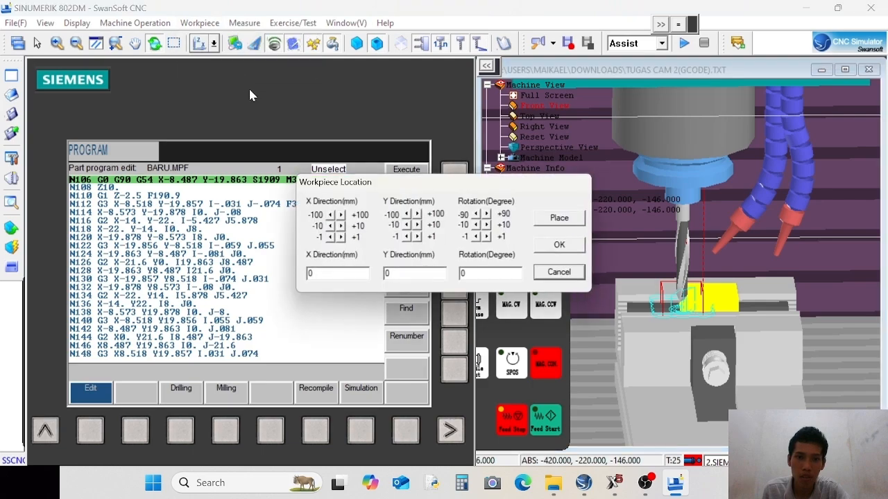
click(330, 237)
click(330, 237)
click(331, 237)
click(330, 237)
click(330, 237)
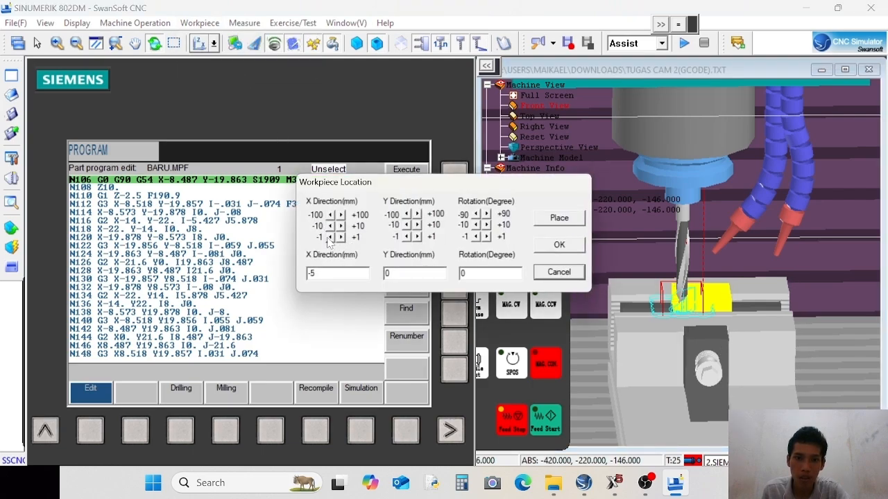
click(330, 237)
click(330, 237)
click(330, 237)
click(330, 237)
click(330, 237)
click(330, 237)
click(330, 237)
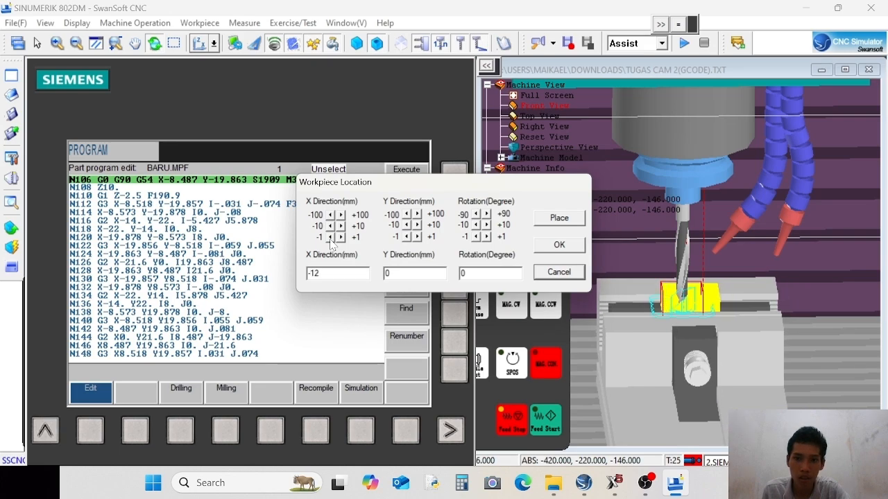
click(331, 237)
click(330, 237)
click(330, 237)
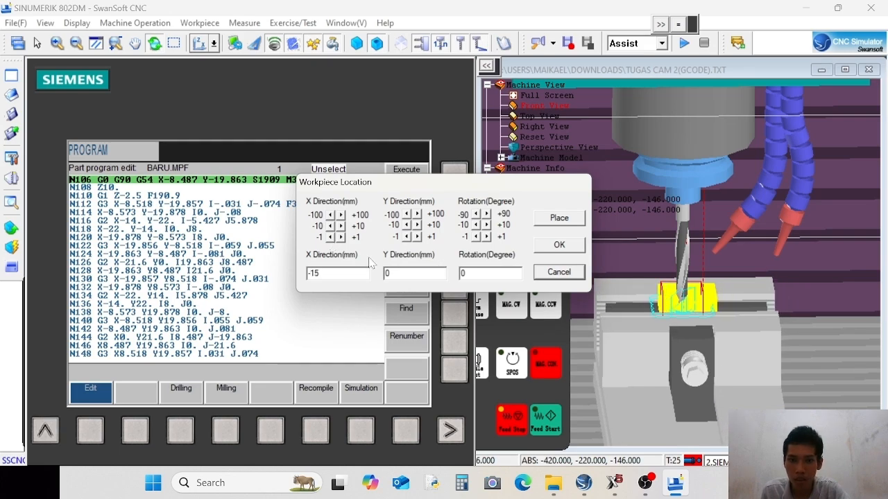
click(331, 237)
click(331, 237)
click(331, 238)
click(331, 237)
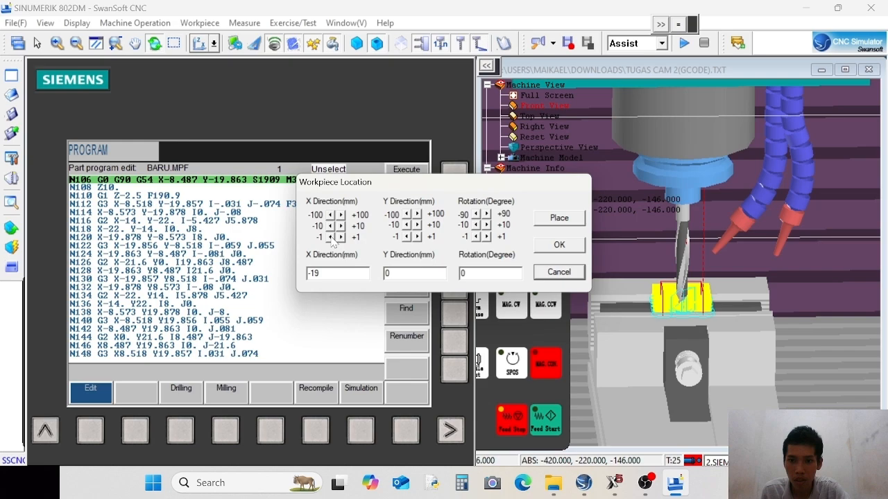
Shift the workpiece location to -11 mm in Y and apply the new placement.
click(406, 237)
click(407, 237)
click(408, 238)
click(407, 239)
click(407, 239)
click(407, 239)
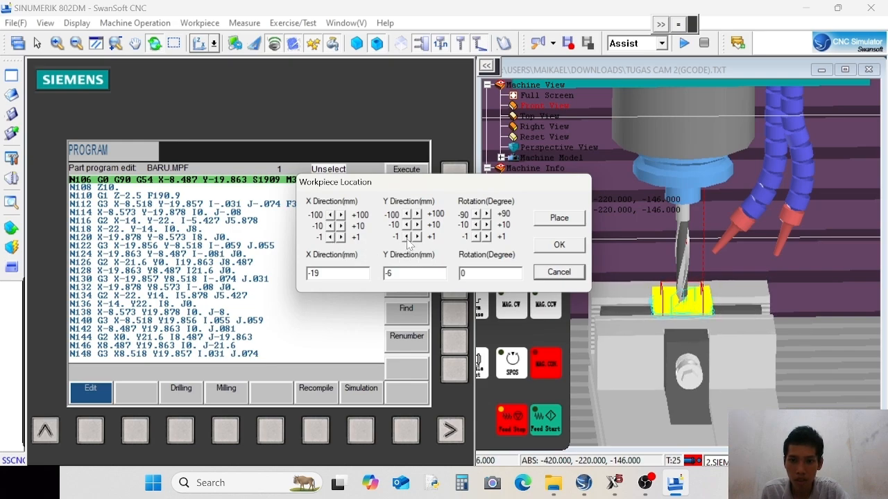
click(407, 239)
click(407, 239)
click(407, 239)
double_click(408, 238)
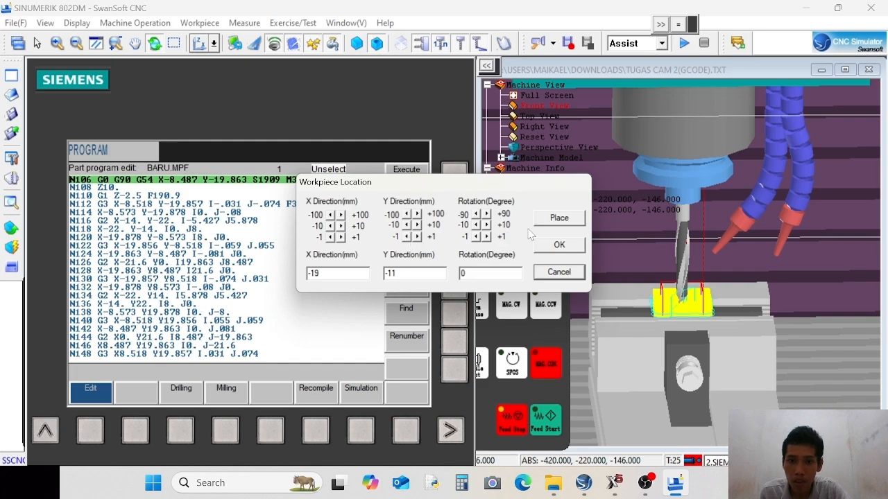
click(559, 245)
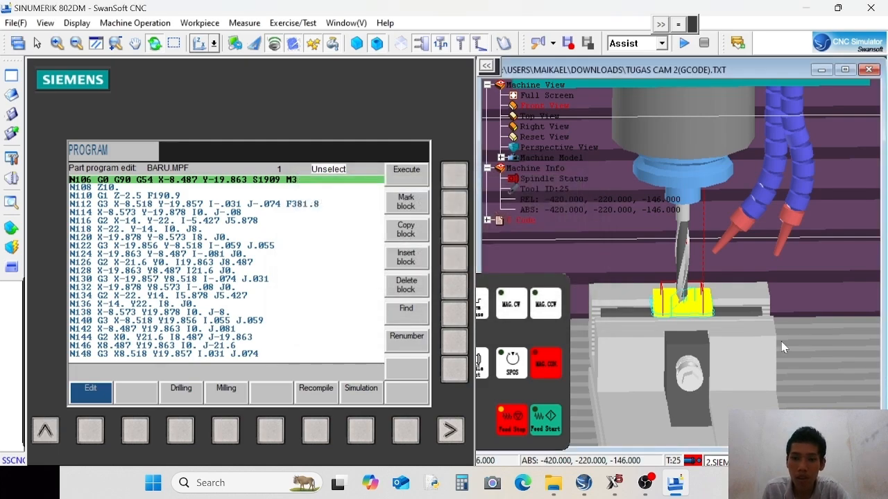
Reopen the workpiece location settings, set the Y shift to -14 mm and apply it.
scroll(694, 319, up, 5)
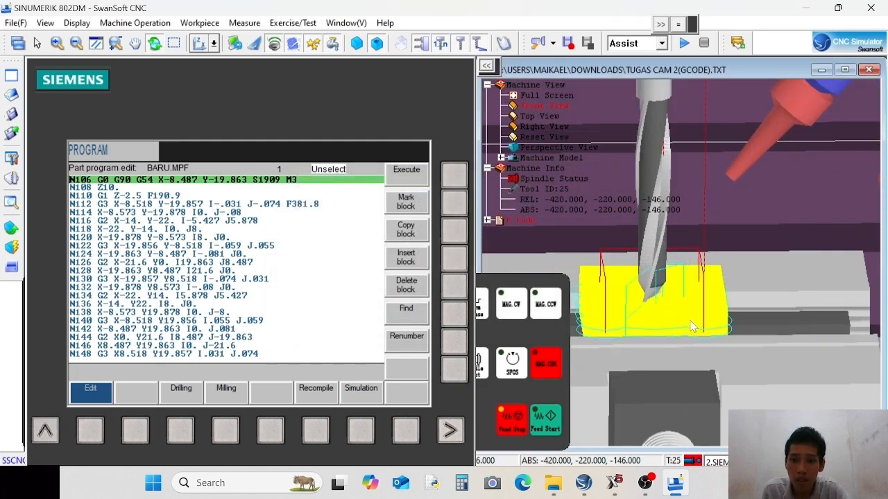
click(234, 24)
click(239, 69)
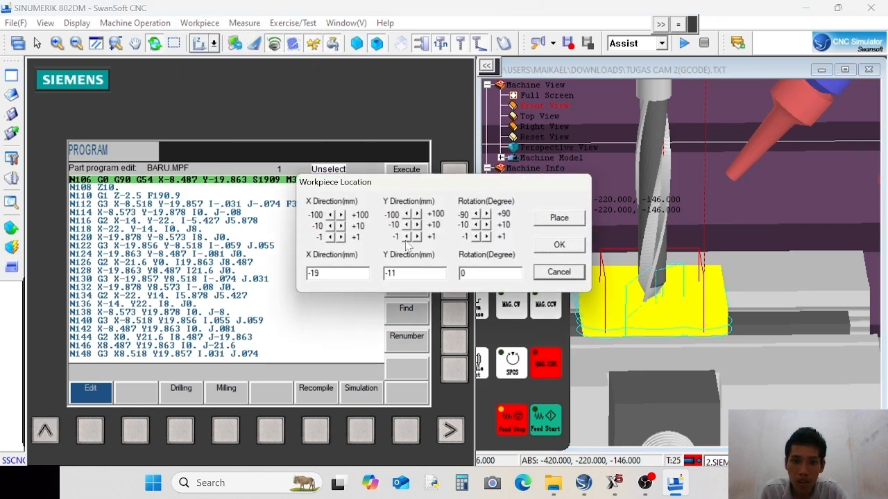
click(406, 240)
click(407, 240)
click(407, 240)
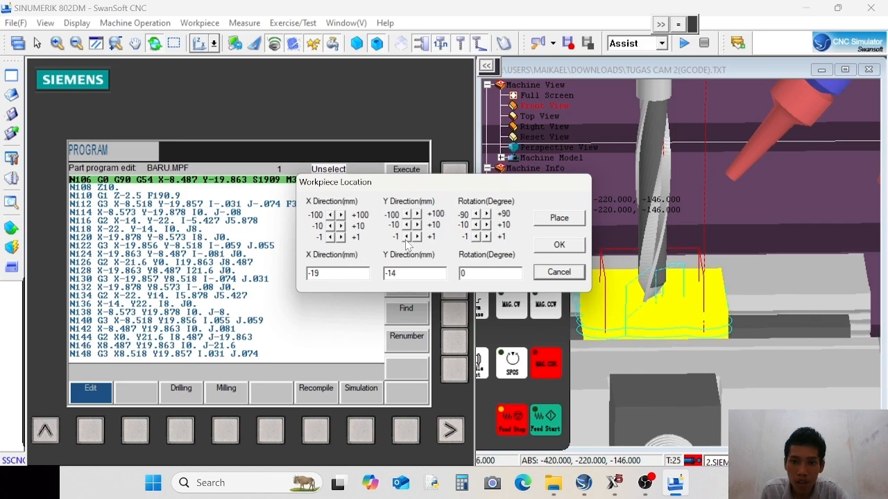
click(559, 245)
Check the workpiece placement under the tool from the front and return the control to JOG mode.
click(553, 105)
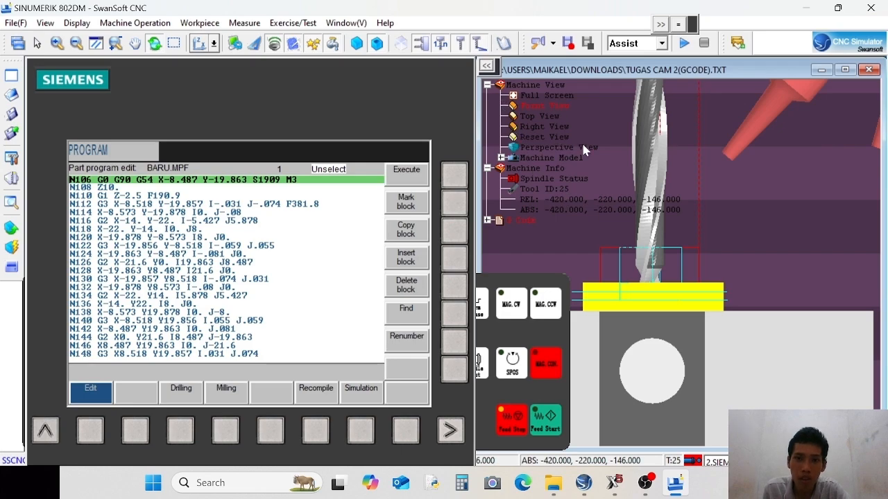
drag(650, 304, 672, 345)
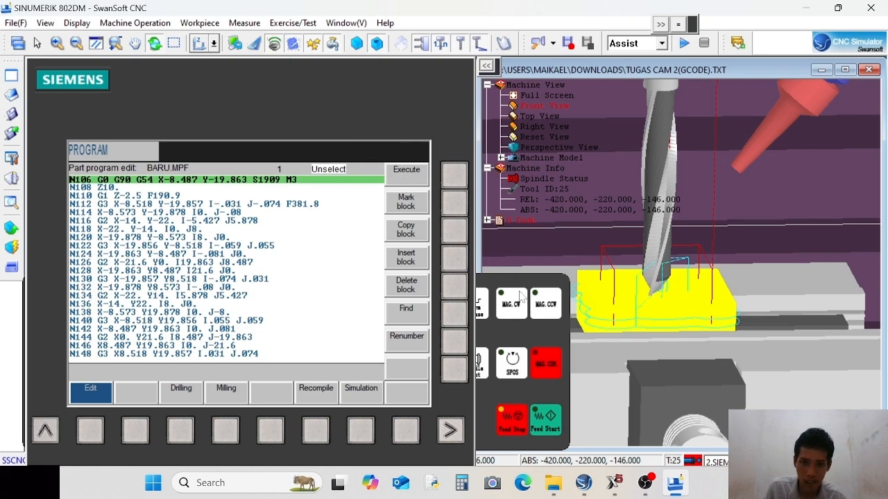
click(522, 340)
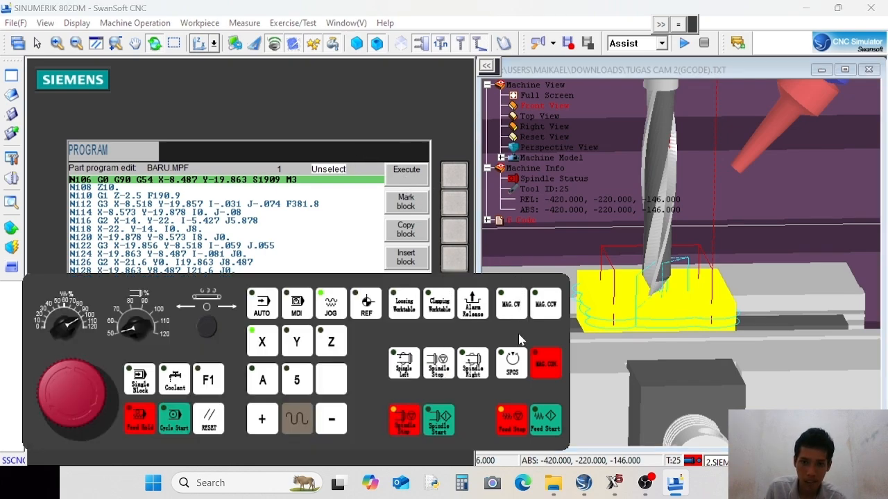
click(339, 309)
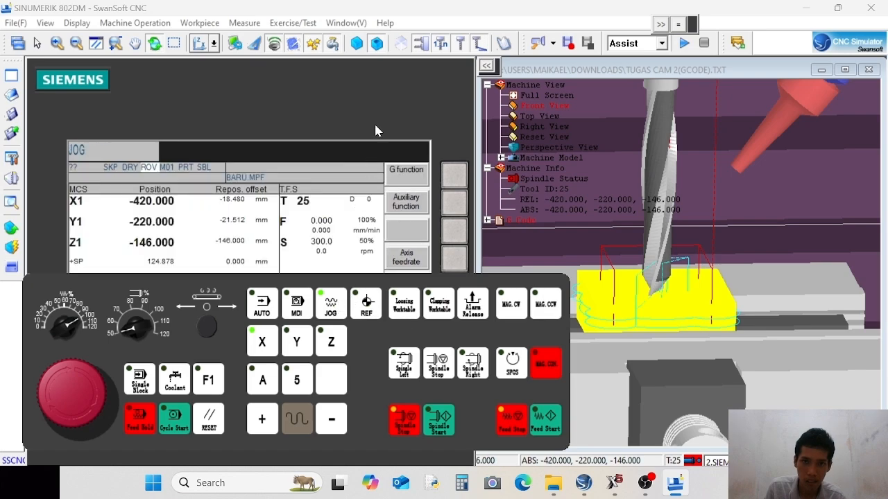
click(374, 122)
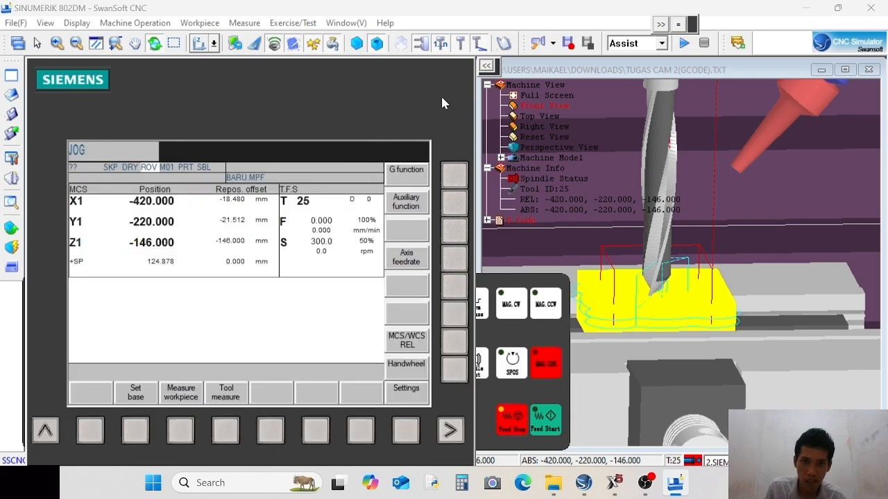
In the front view, jog the X axis with the handwheel to about -437.14 mm, bringing the tool near the workpiece's side edge.
click(551, 104)
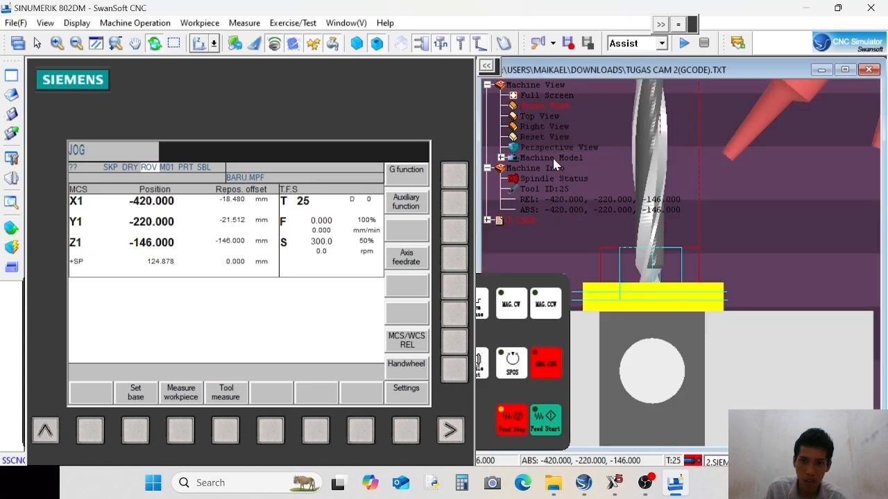
click(486, 66)
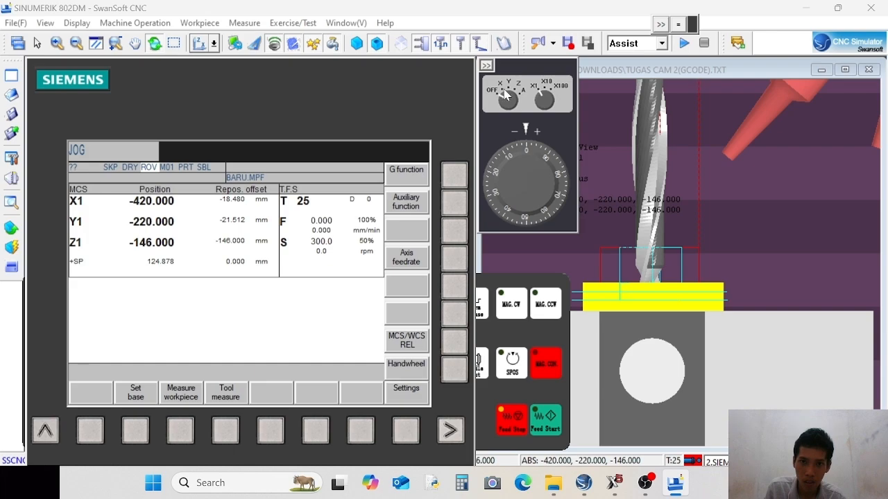
click(546, 95)
drag(501, 198, 548, 156)
click(553, 95)
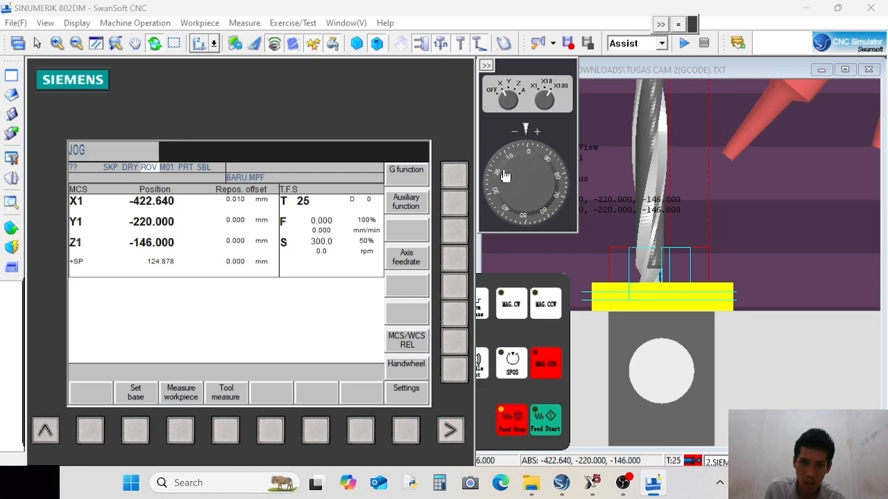
mouse_move(505, 176)
mouse_down()
mouse_move(534, 201)
mouse_move(503, 182)
mouse_up()
mouse_move(545, 212)
mouse_down()
mouse_move(510, 198)
mouse_move(511, 166)
mouse_move(544, 166)
mouse_move(532, 174)
mouse_move(552, 181)
mouse_move(552, 201)
mouse_up()
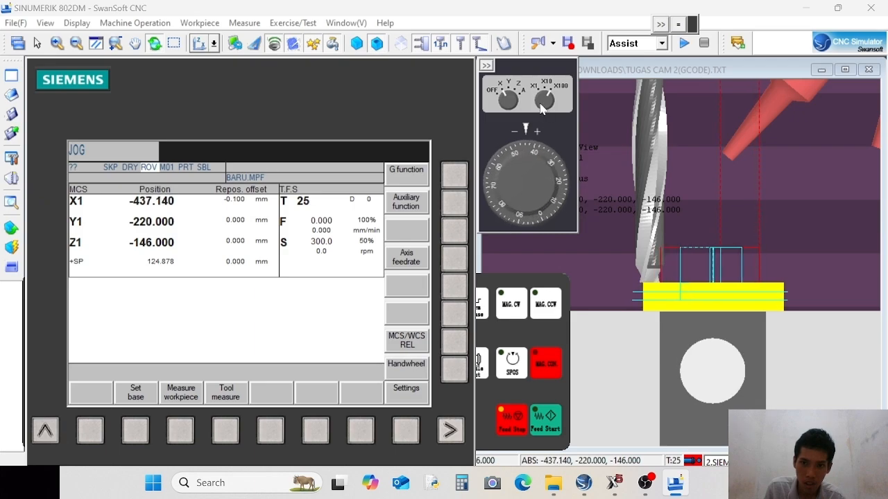
Fine-tune the X axis with the handwheel to about -438.697 mm so the tool tip lines up with the workpiece's side edge.
scroll(619, 250, up, 5)
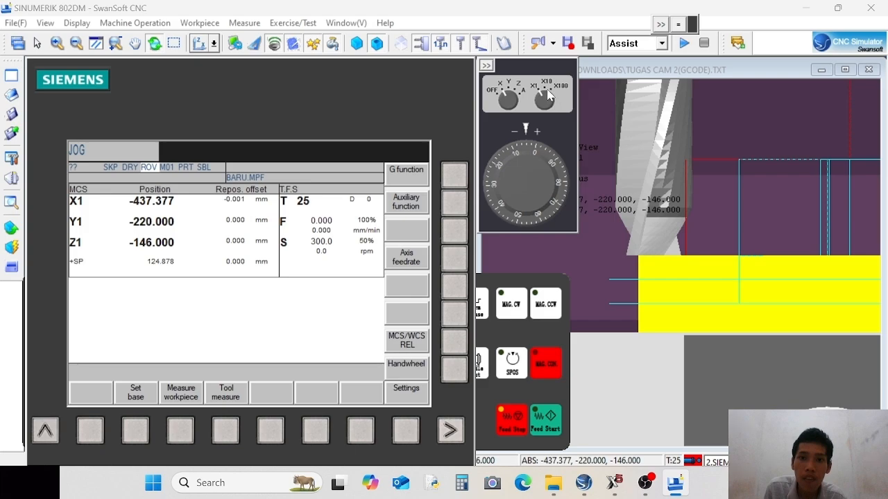
mouse_move(523, 153)
mouse_down()
mouse_move(518, 210)
mouse_move(517, 161)
mouse_up()
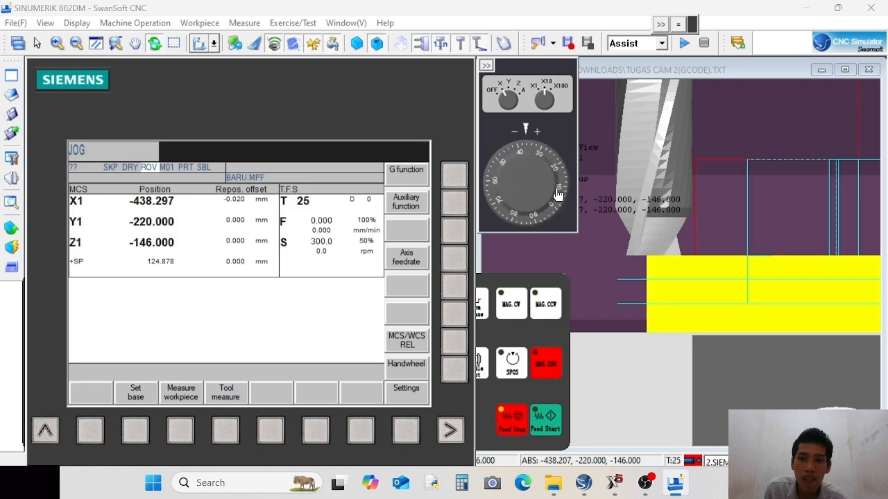
drag(524, 163, 506, 197)
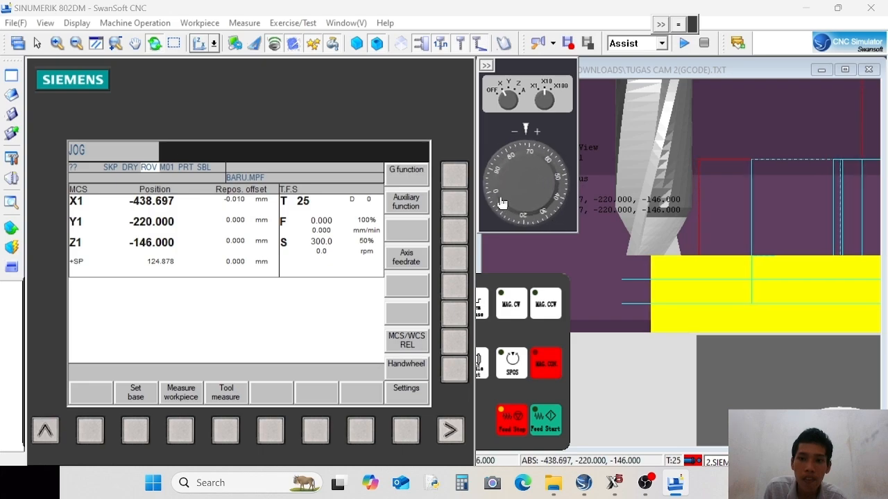
click(486, 66)
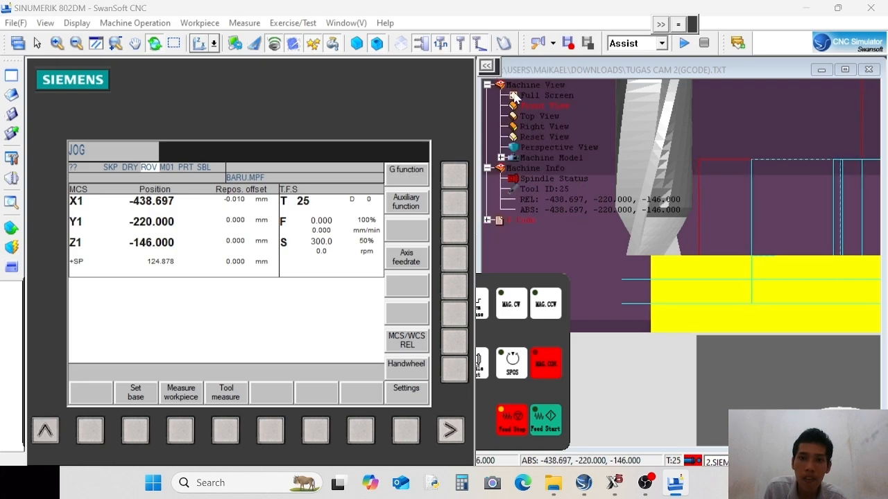
From the right view, jog the Y axis with the handwheel to about -229.37 mm, bringing the workpiece's edge under the tool.
click(538, 127)
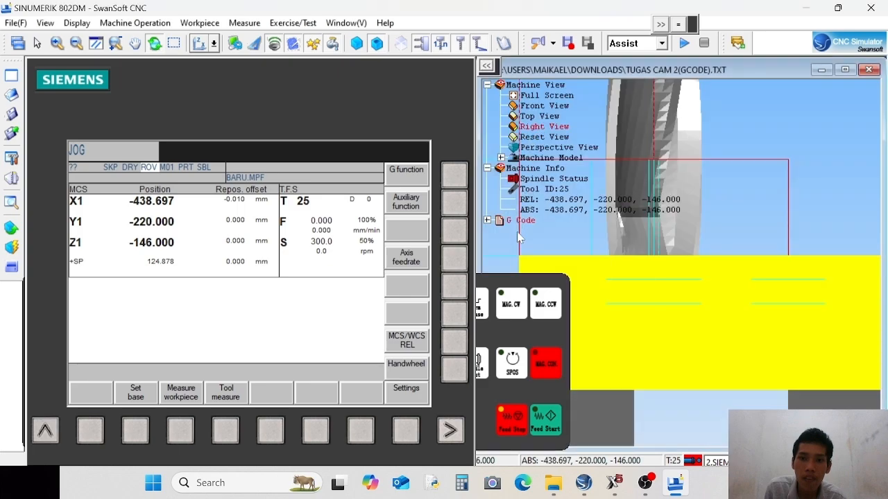
click(487, 65)
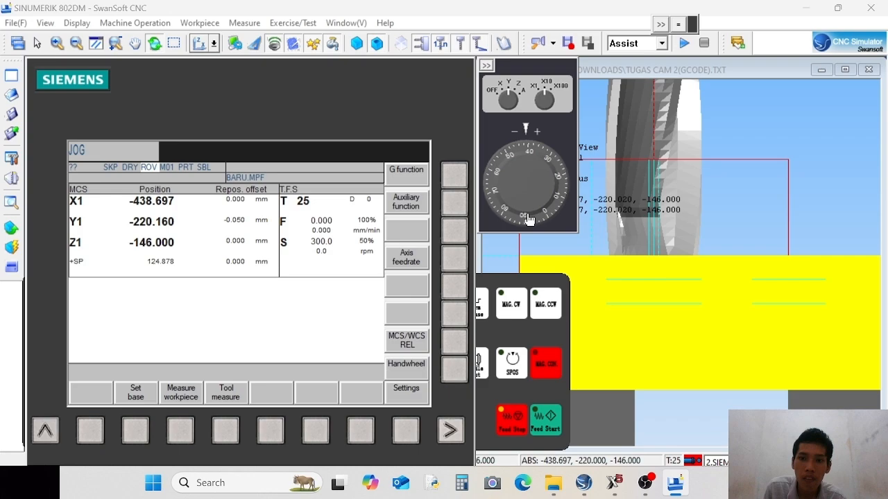
drag(529, 219, 523, 171)
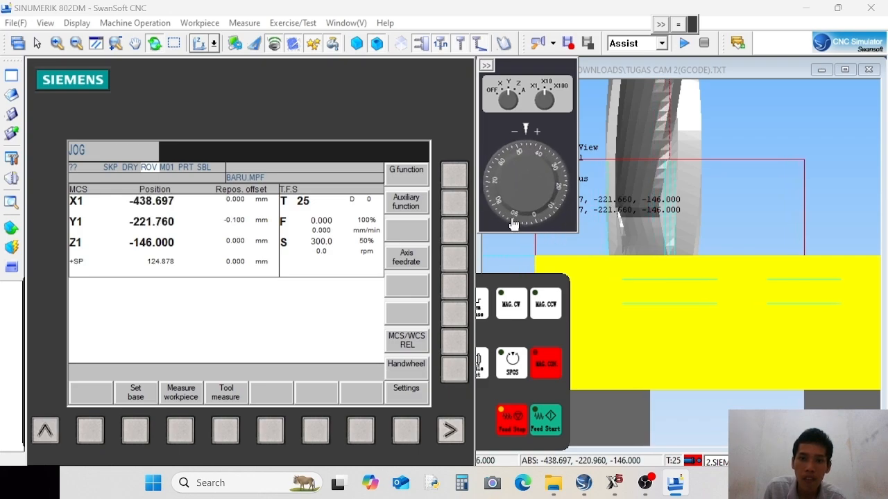
drag(516, 167, 535, 167)
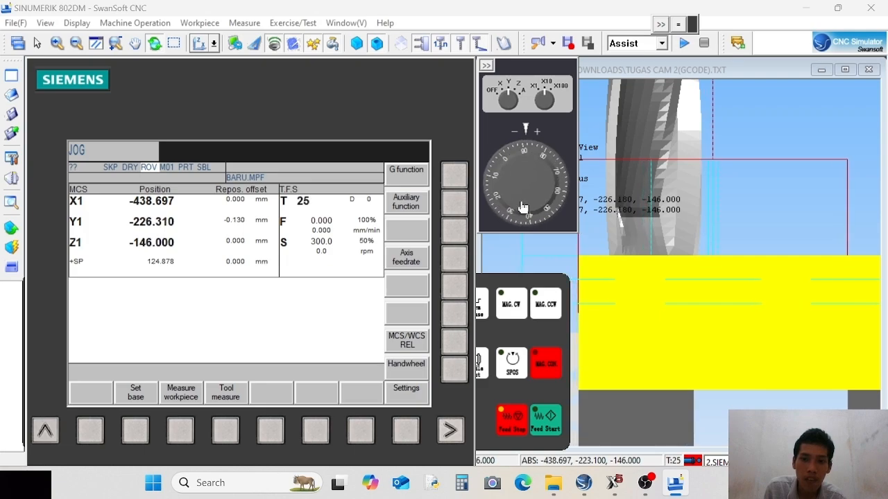
drag(511, 157, 551, 152)
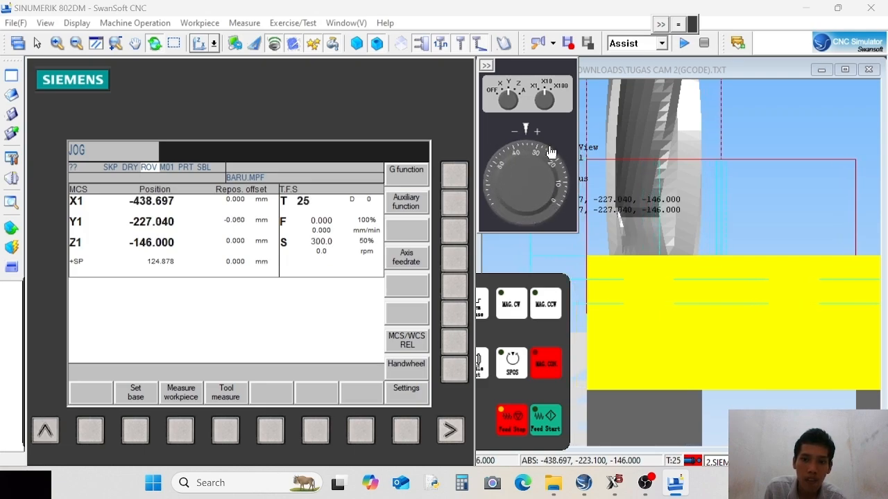
drag(509, 208, 516, 127)
drag(534, 216, 522, 226)
drag(521, 159, 500, 170)
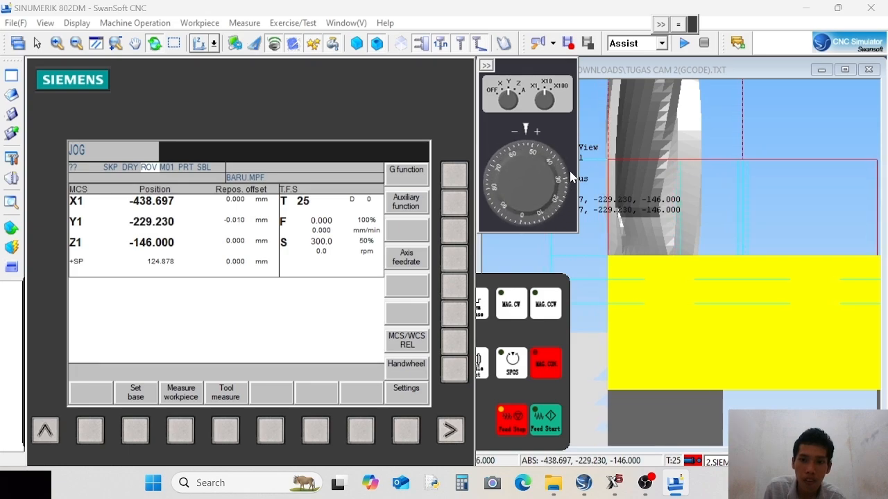
Compare the rotating tool's alignment with the workpiece edges in the right, front and tilted views.
click(540, 127)
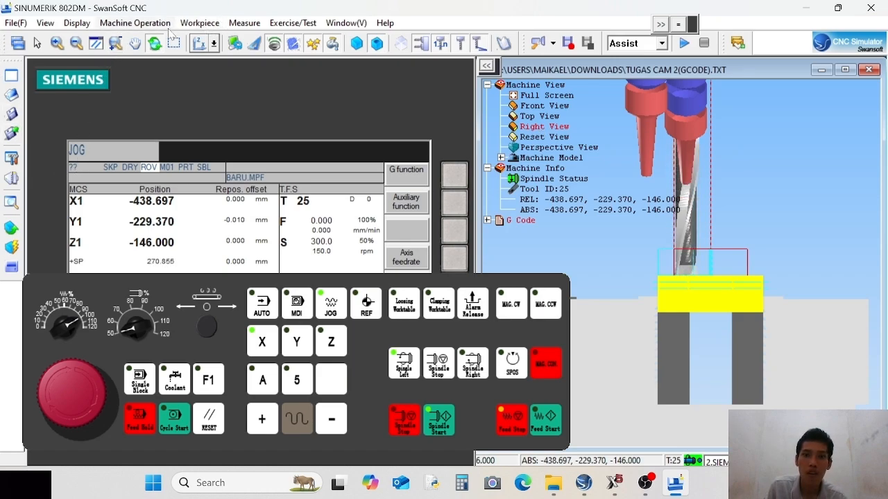
click(545, 106)
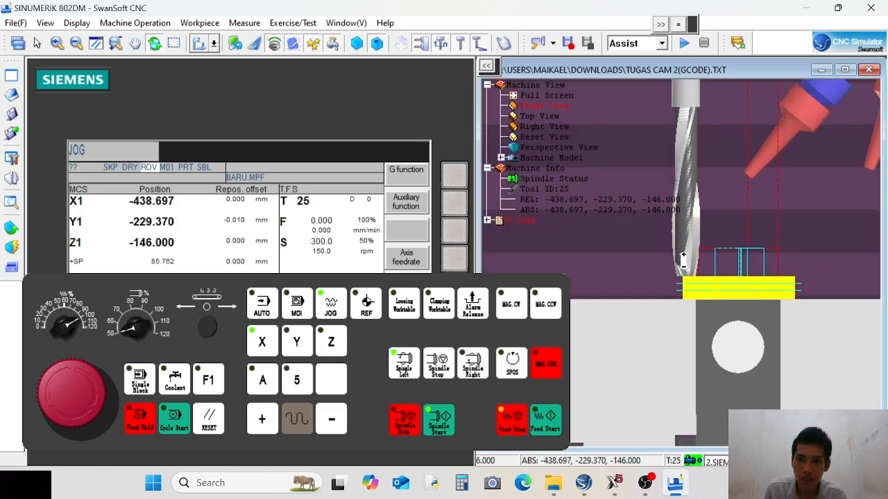
click(543, 125)
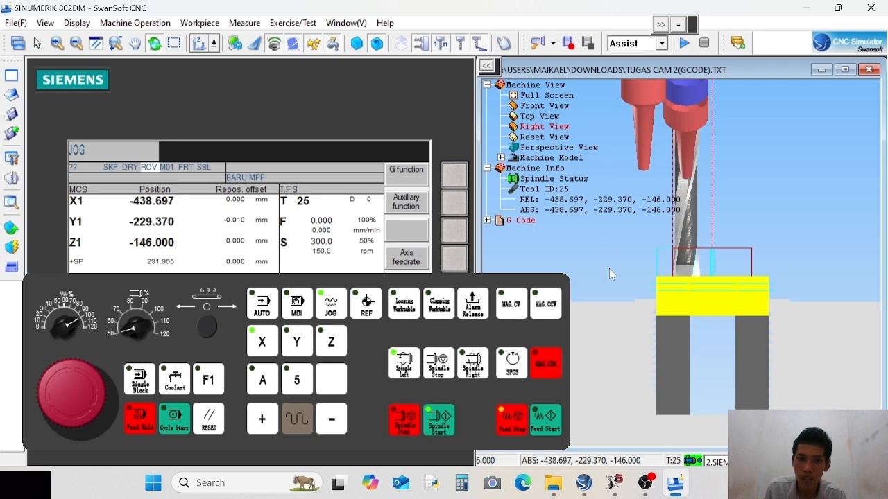
drag(609, 274, 551, 105)
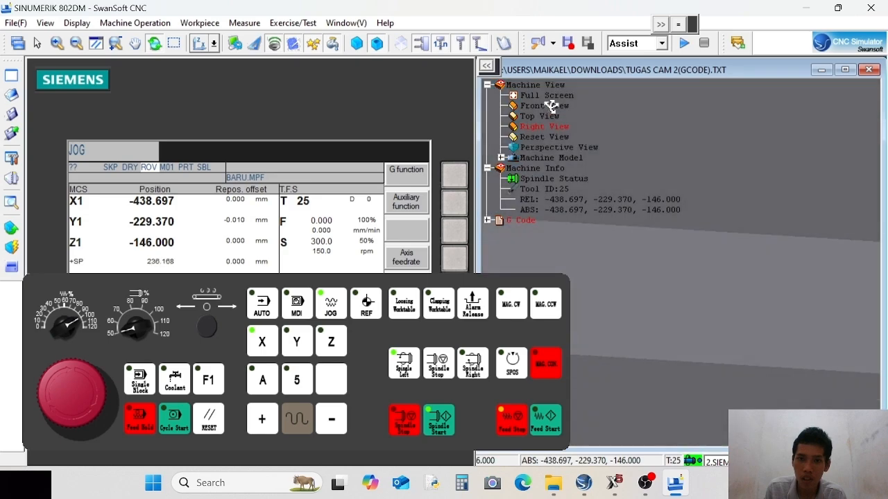
click(551, 105)
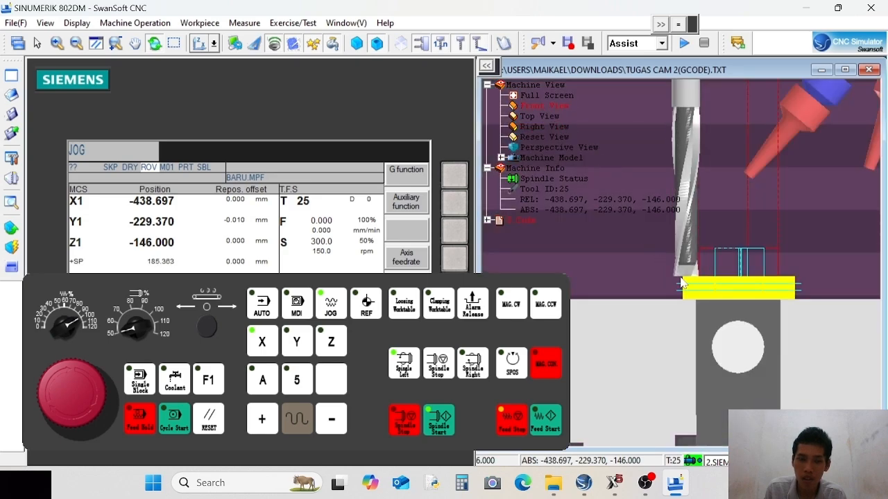
drag(681, 283, 673, 349)
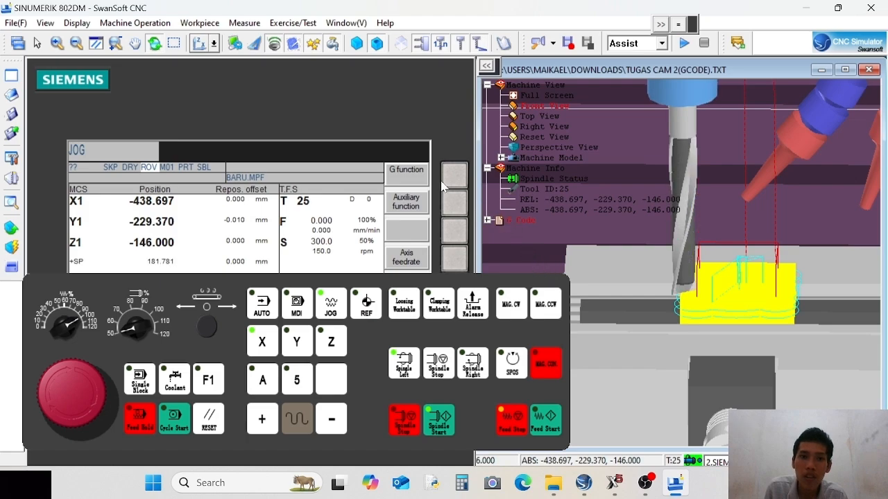
Jog the Y axis with the handwheel to about -235.32 mm, using the right view to position the tool near the workpiece's edge.
click(487, 66)
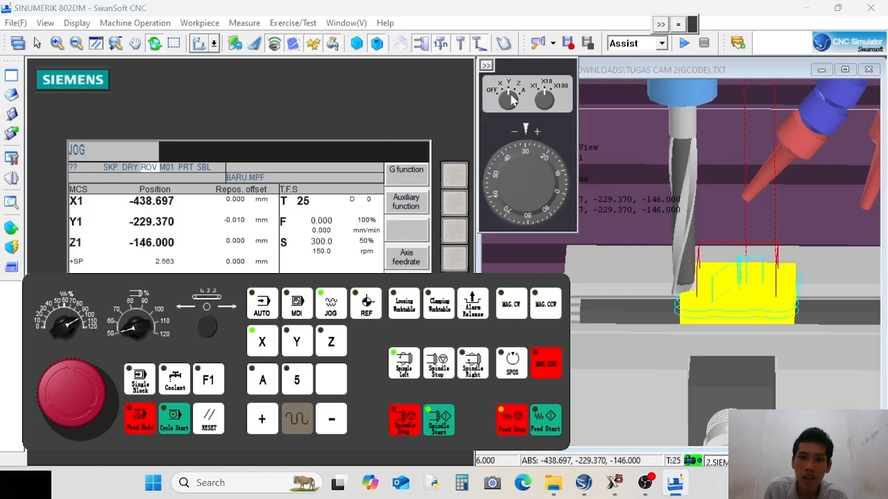
drag(521, 164, 552, 196)
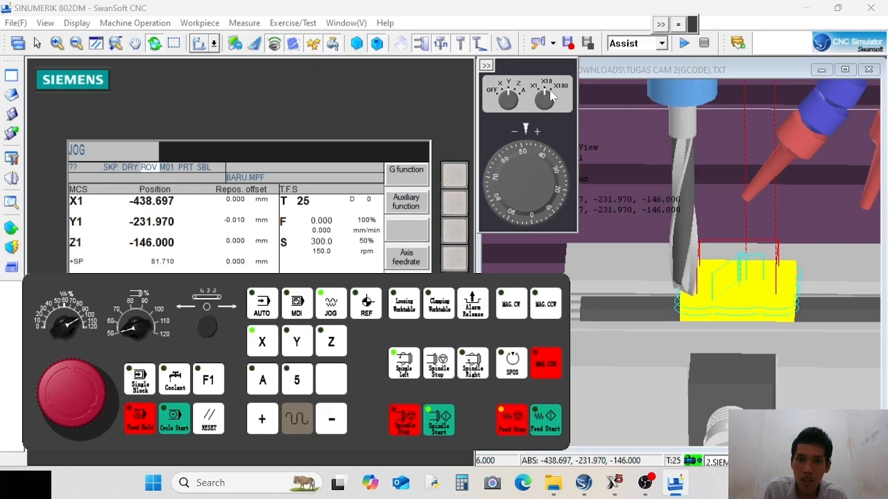
drag(496, 189, 563, 217)
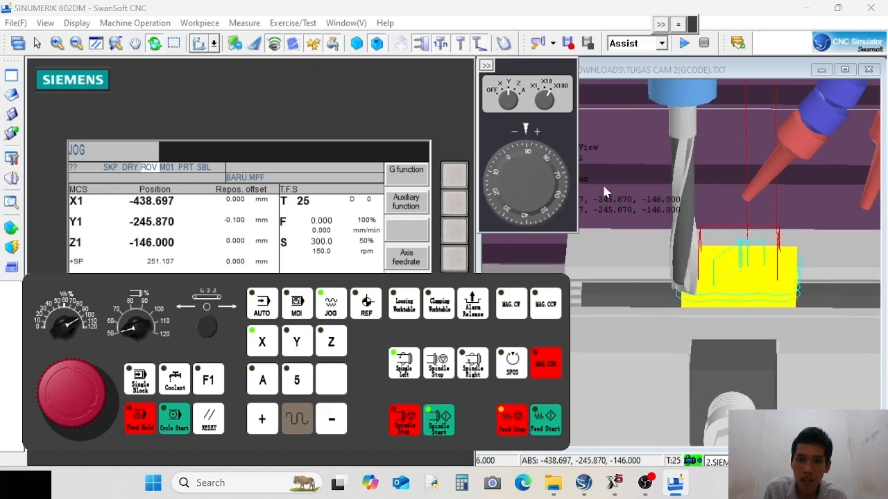
click(486, 66)
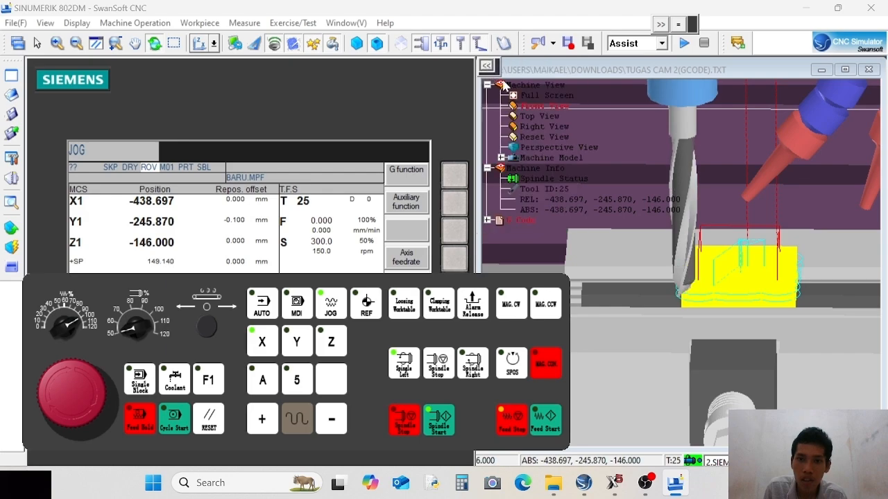
click(535, 129)
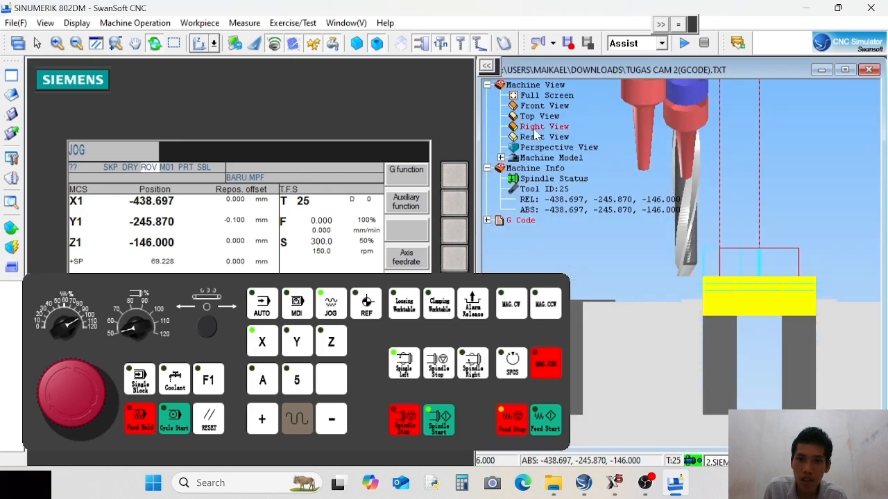
click(486, 66)
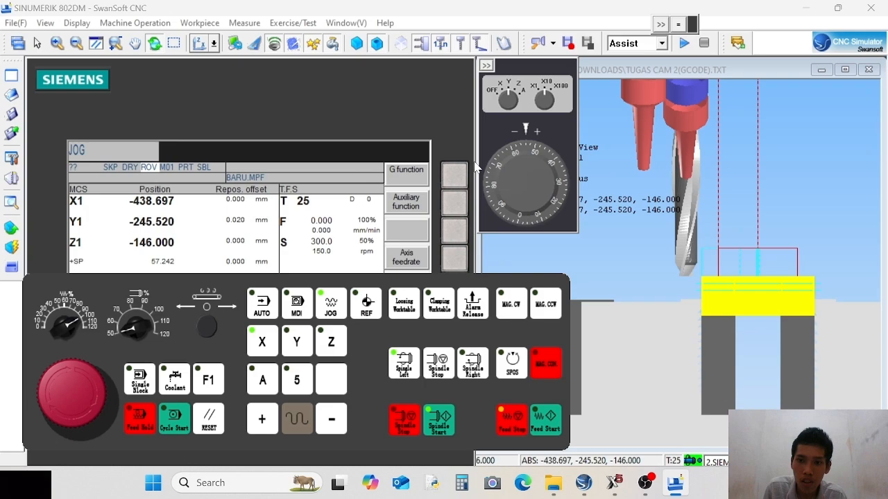
drag(475, 168, 535, 192)
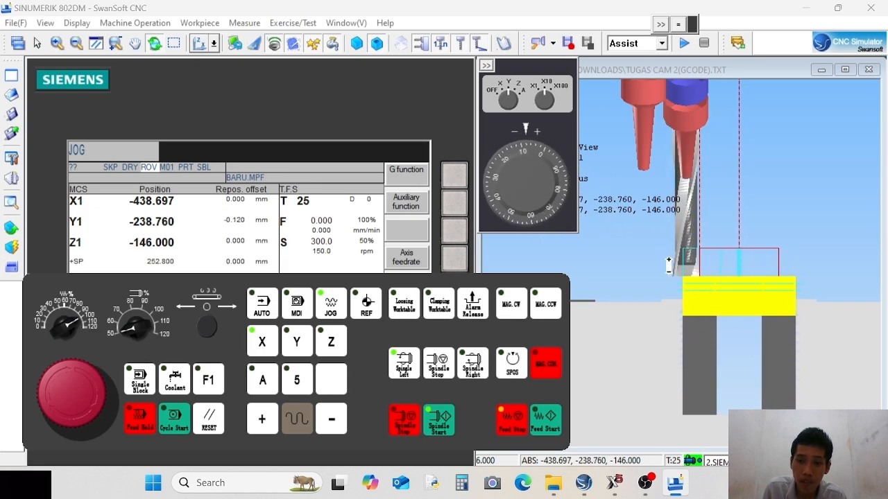
scroll(668, 266, up, 6)
drag(568, 189, 562, 231)
drag(504, 239, 548, 215)
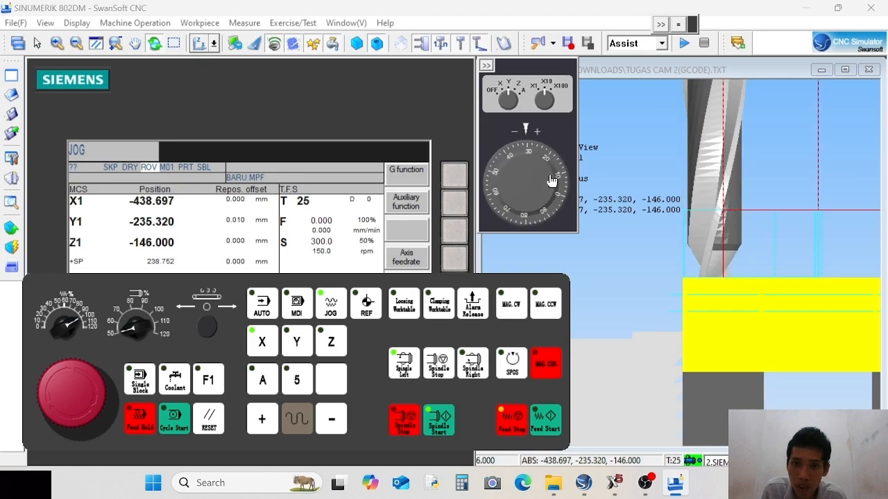
Inspect the tool's position at the workpiece corner in full screen, from the front and from a tilted angle.
click(487, 66)
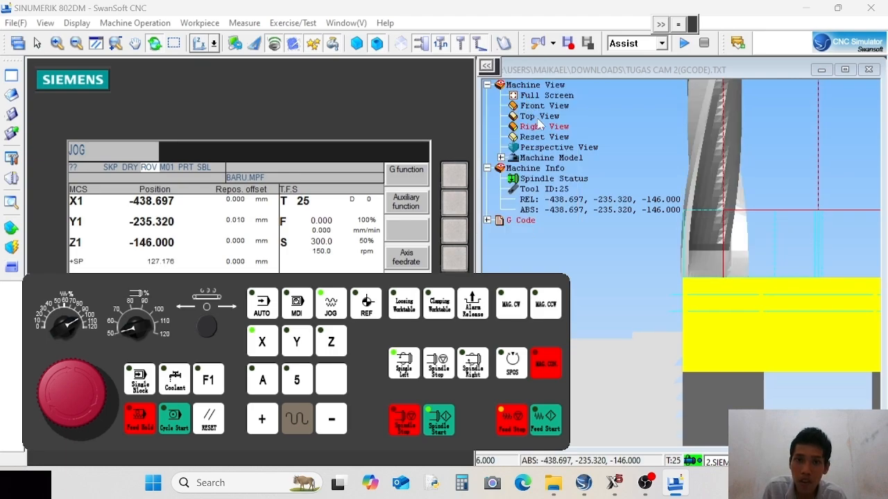
click(547, 95)
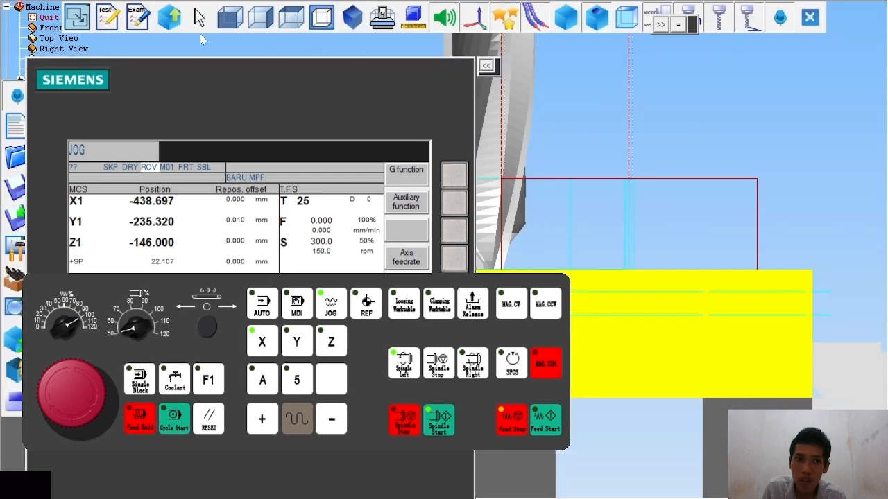
click(48, 18)
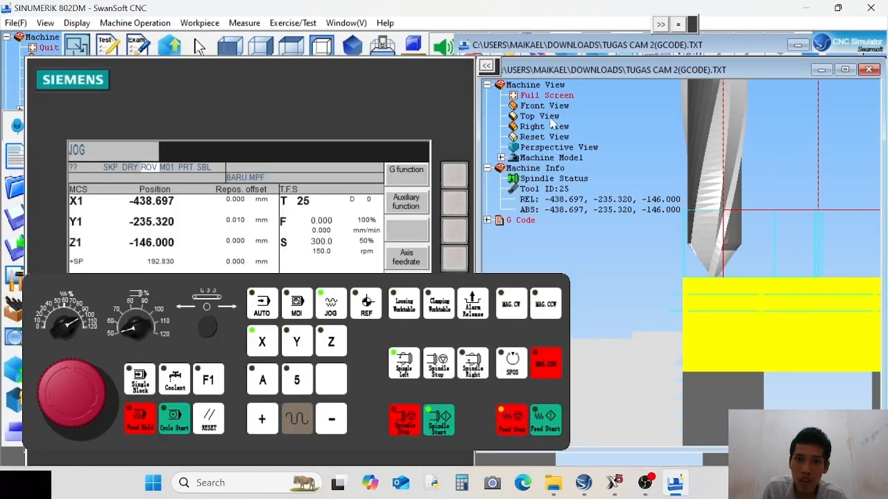
click(548, 106)
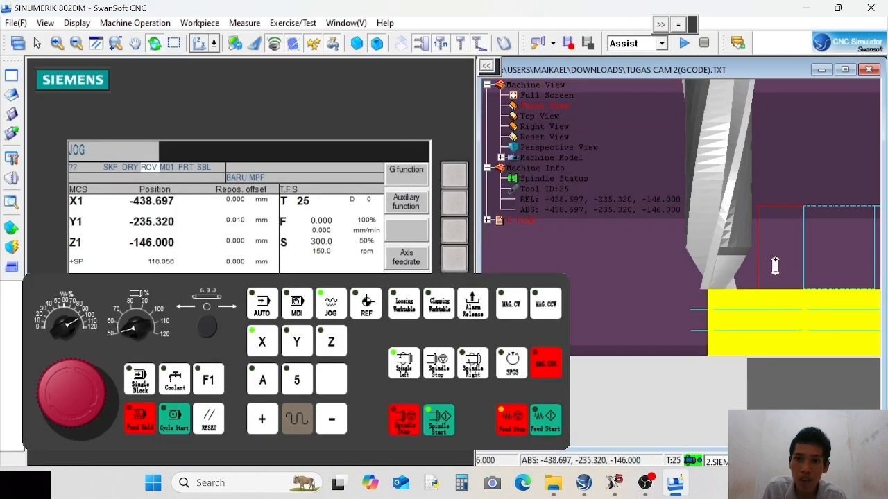
scroll(832, 327, down, 9)
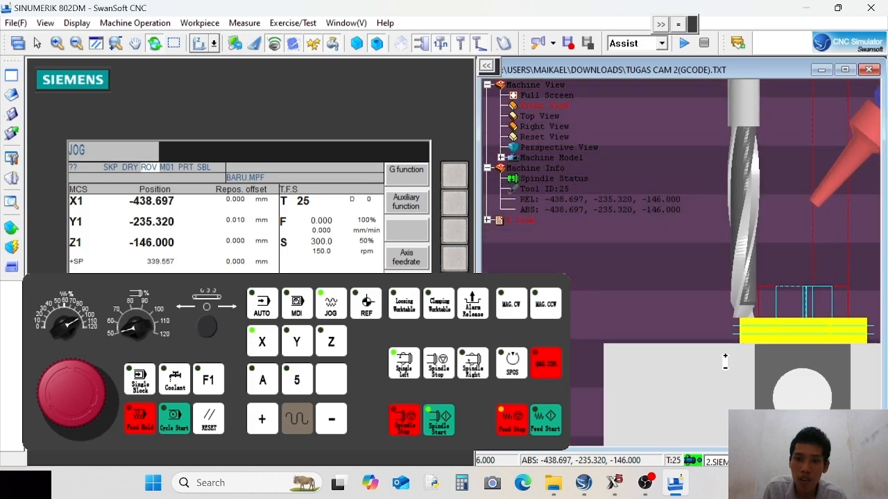
scroll(824, 333, up, 5)
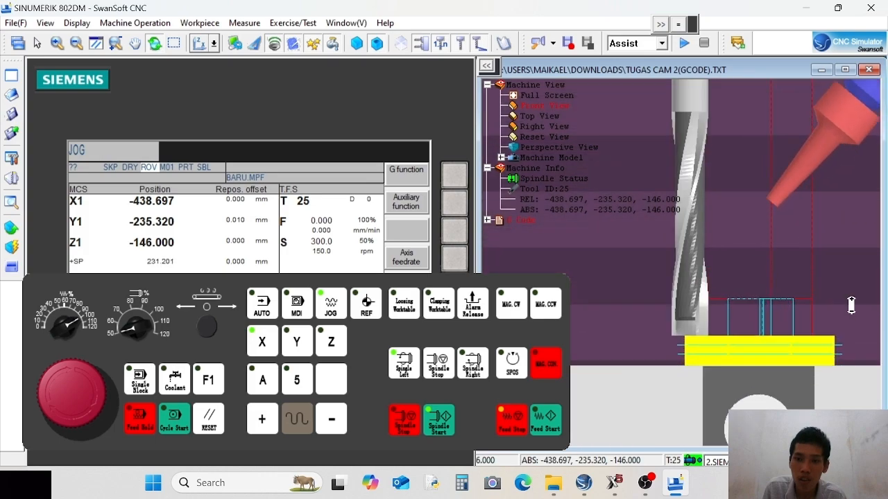
drag(845, 353, 832, 434)
scroll(840, 424, down, 4)
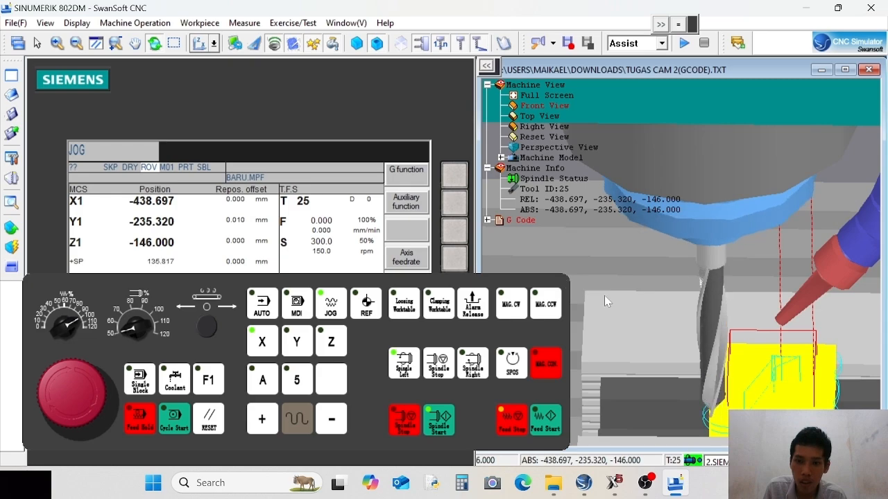
scroll(690, 345, up, 1)
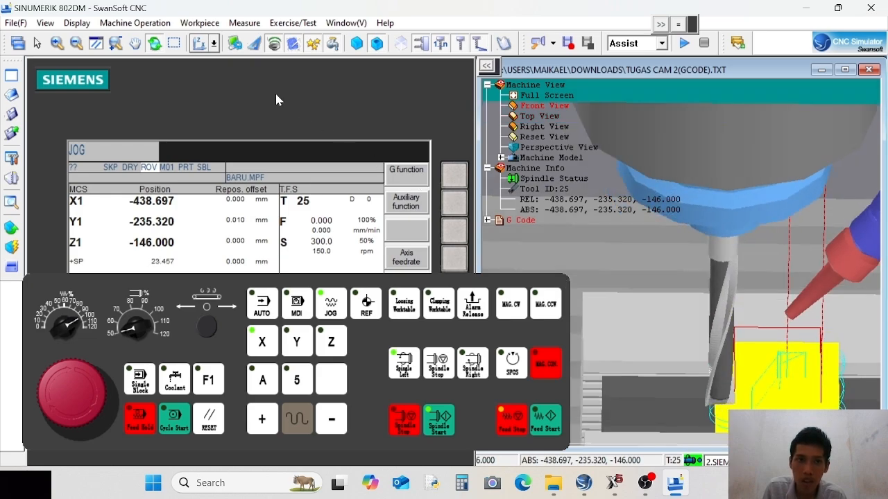
Switch the control to REF mode and return the X, Y and Z axes to their reference points.
click(366, 302)
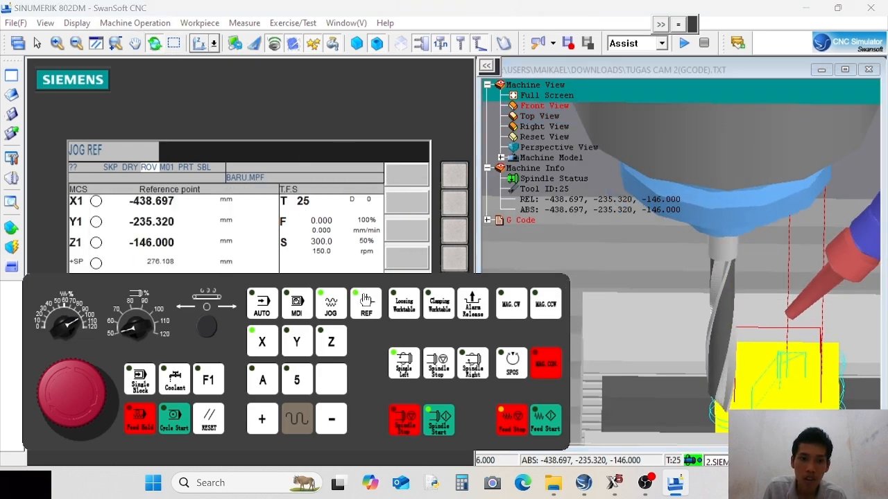
click(352, 115)
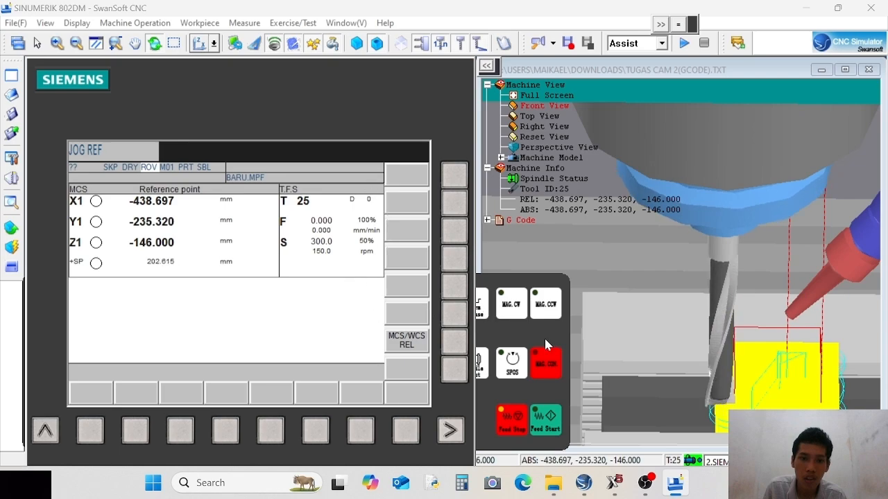
drag(545, 339, 548, 340)
click(255, 425)
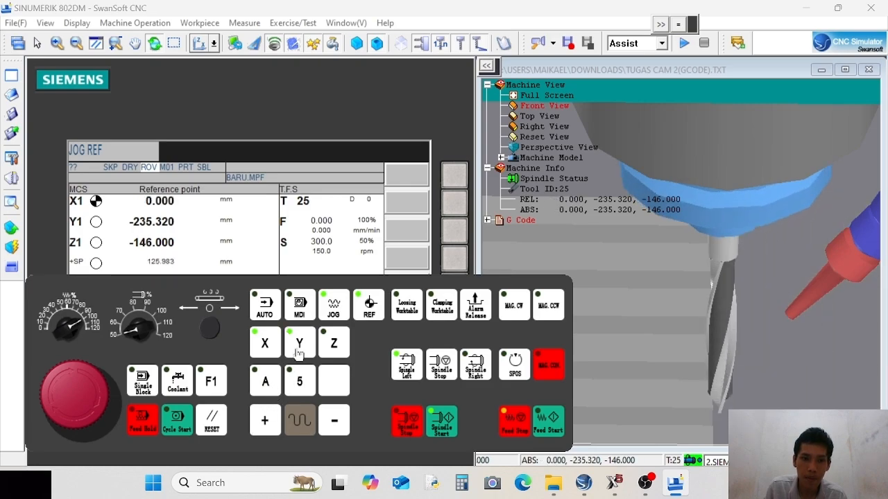
click(251, 416)
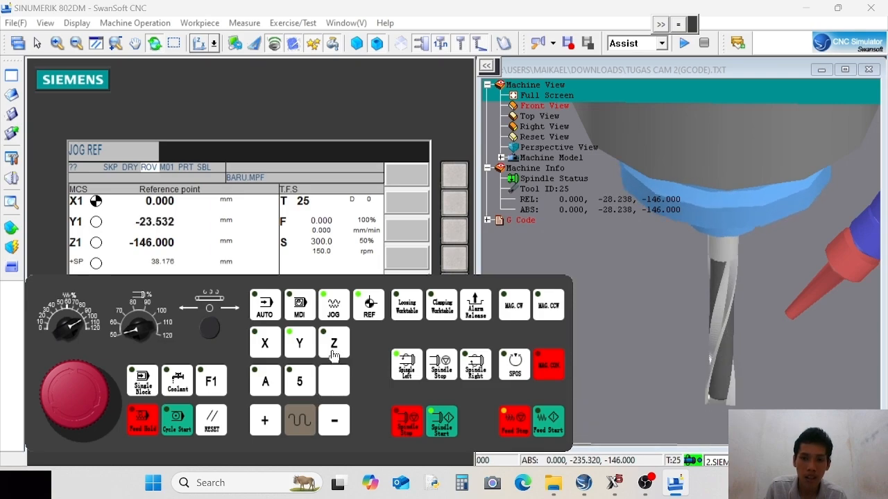
click(260, 416)
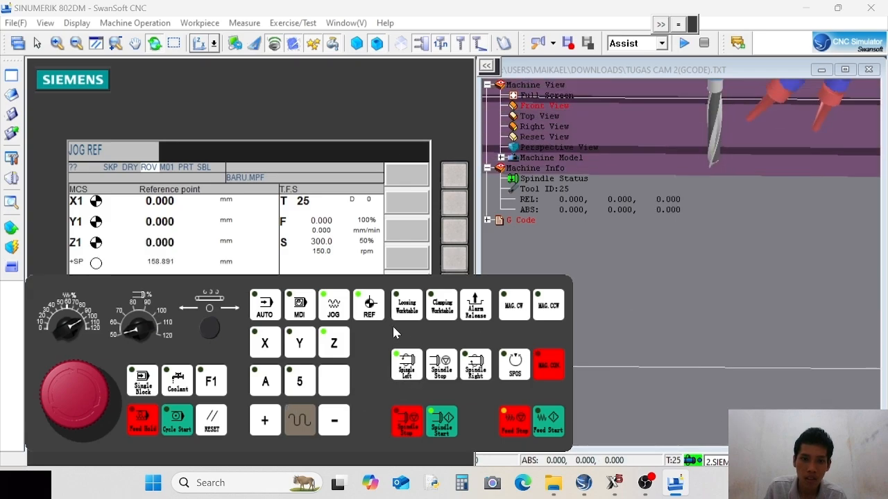
Switch the control to AUTO mode and start the machining cycle of BARU.MPF.
click(267, 309)
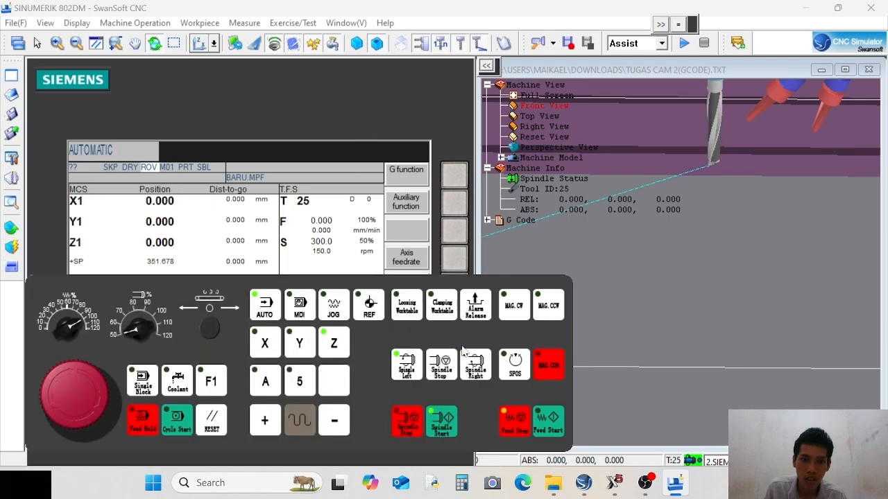
click(182, 430)
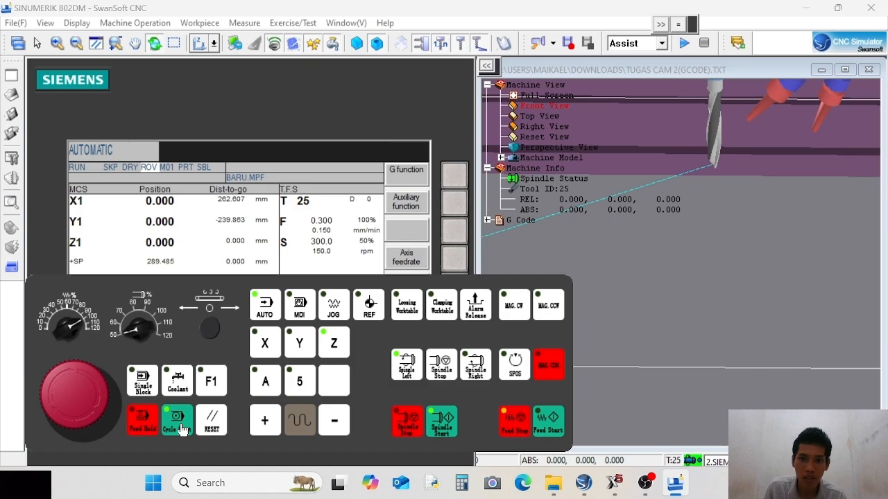